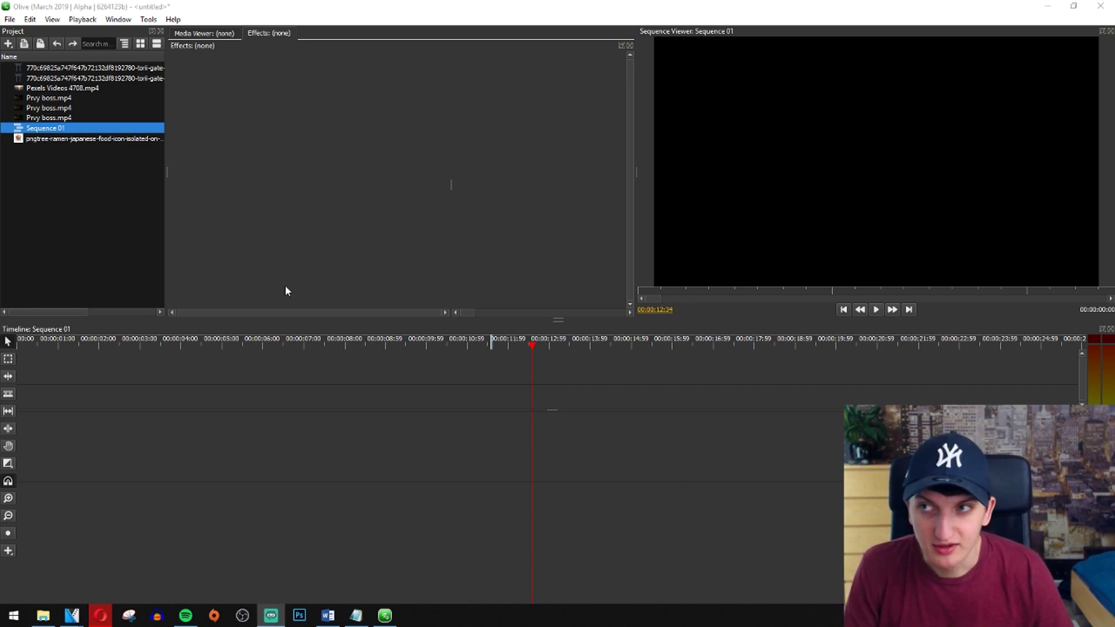
- Drag Prvy boss.mp4 from the sekiro folder onto Sequence 01's timeline as video and audio tracks
click(44, 617)
drag(368, 176, 755, 362)
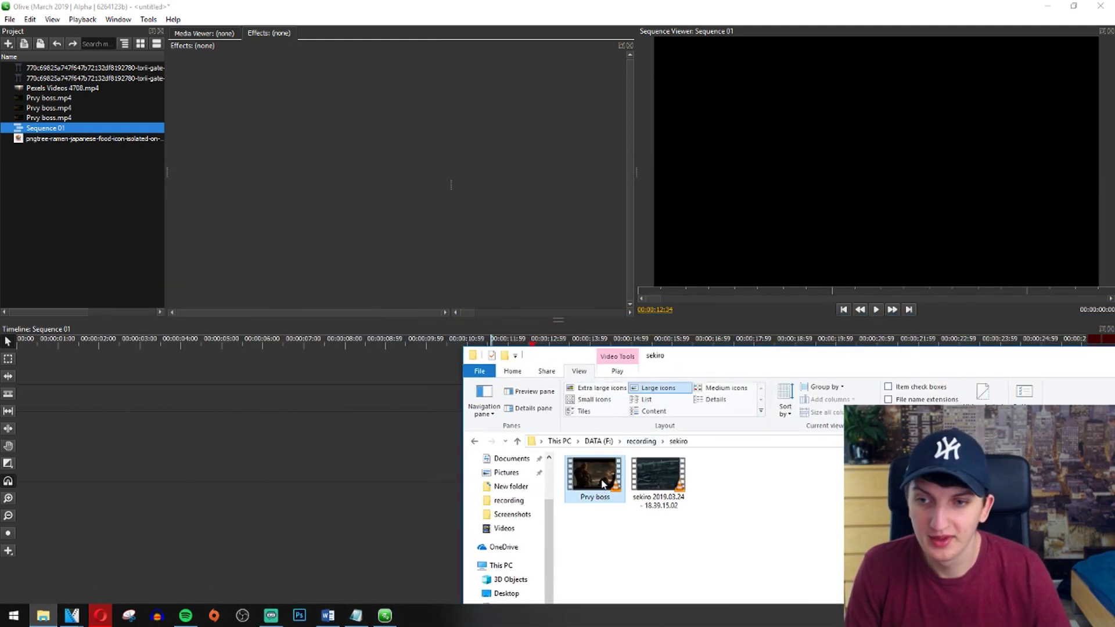
drag(602, 483, 50, 423)
click(72, 528)
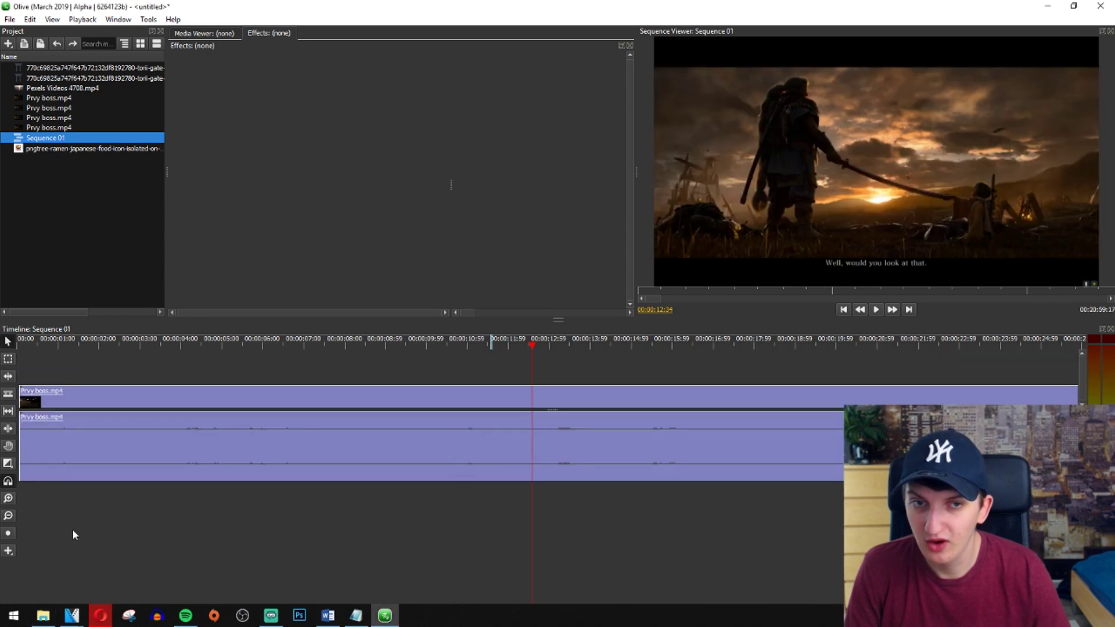
scroll(165, 509, right, 2)
scroll(181, 490, right, 7)
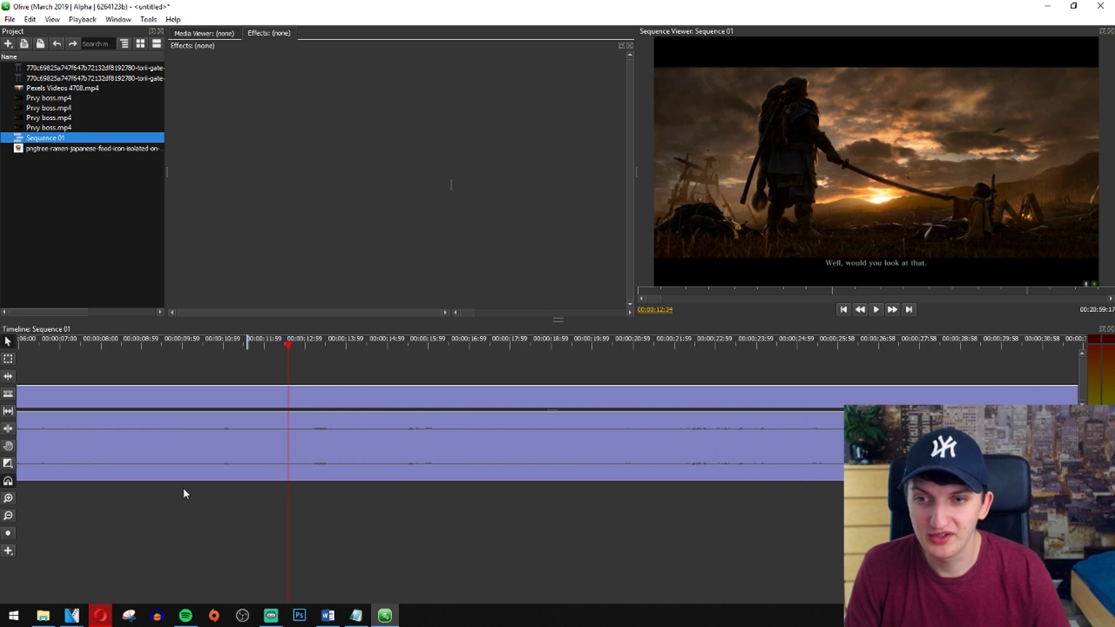
scroll(174, 485, left, 8)
scroll(170, 481, left, 1)
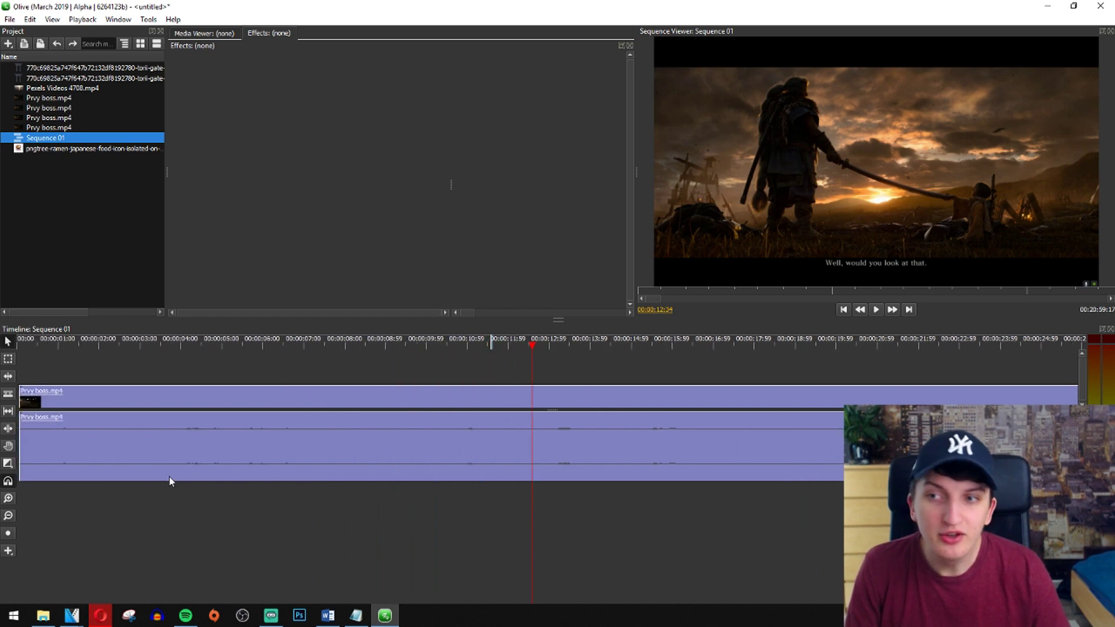
scroll(166, 485, right, 12)
scroll(192, 503, left, 10)
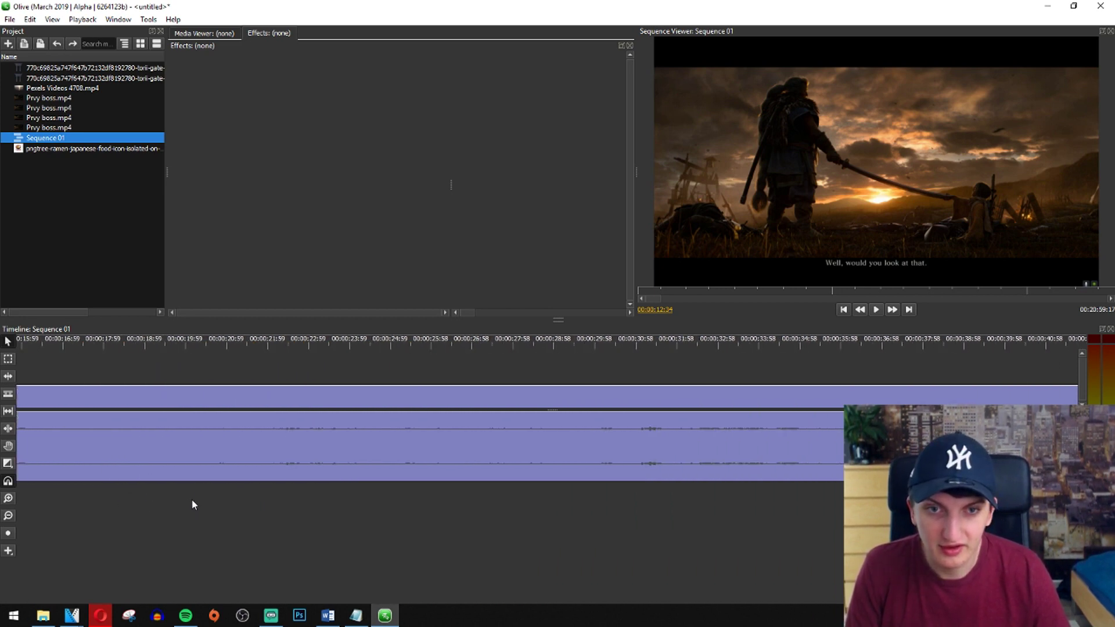
scroll(194, 505, left, 5)
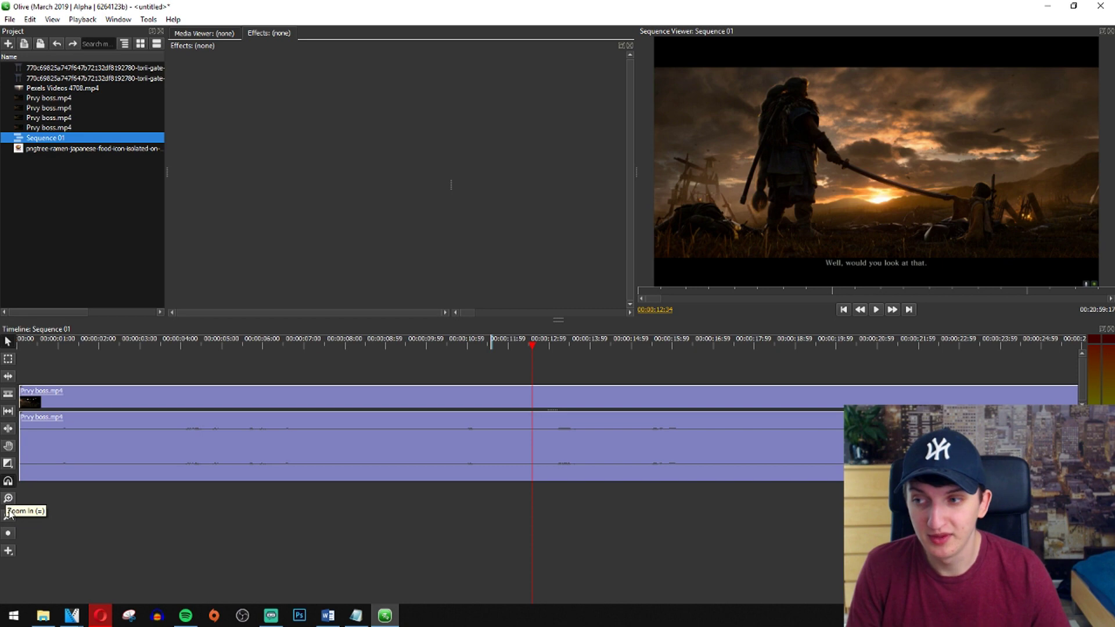
- Zoom the timeline out to fit the whole Prvy boss clip, then back in closer
click(9, 515)
click(9, 515)
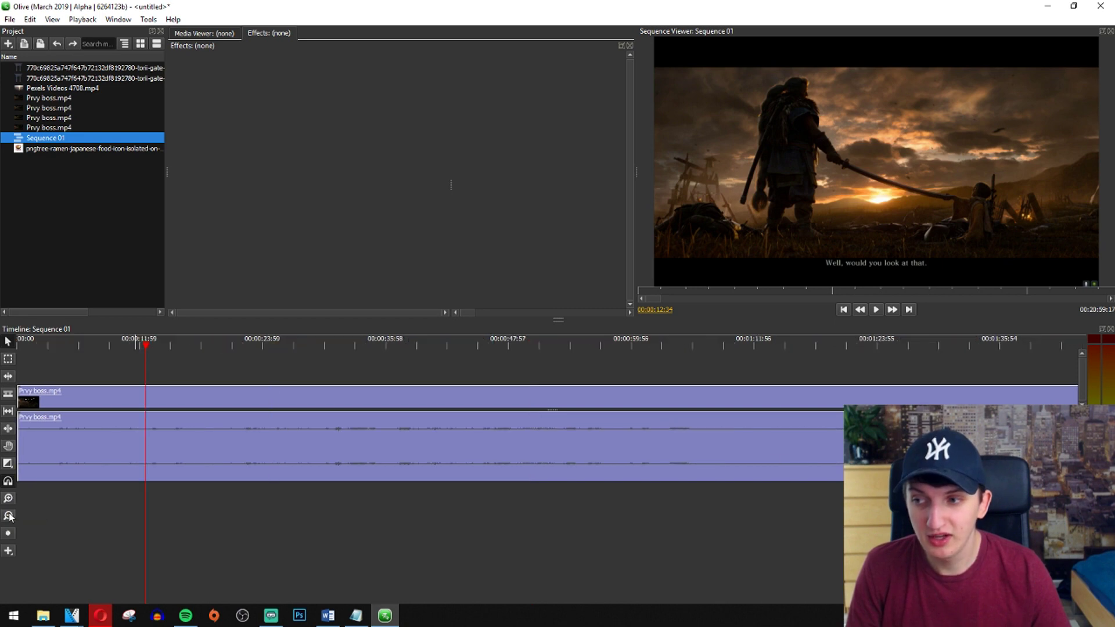
click(8, 515)
click(8, 515)
click(8, 516)
click(9, 516)
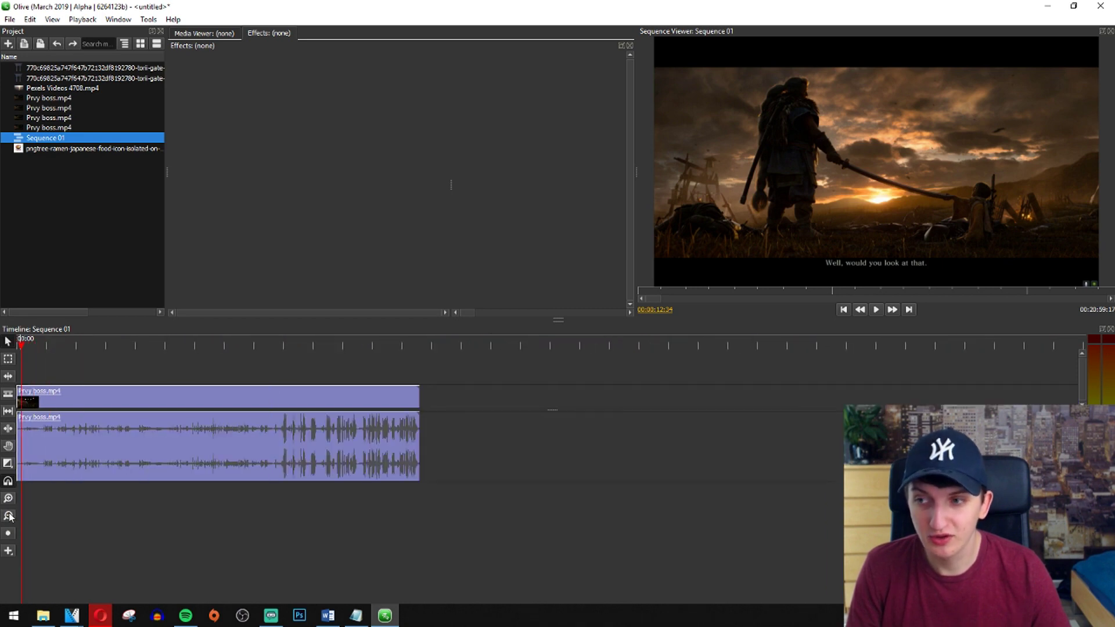
click(8, 500)
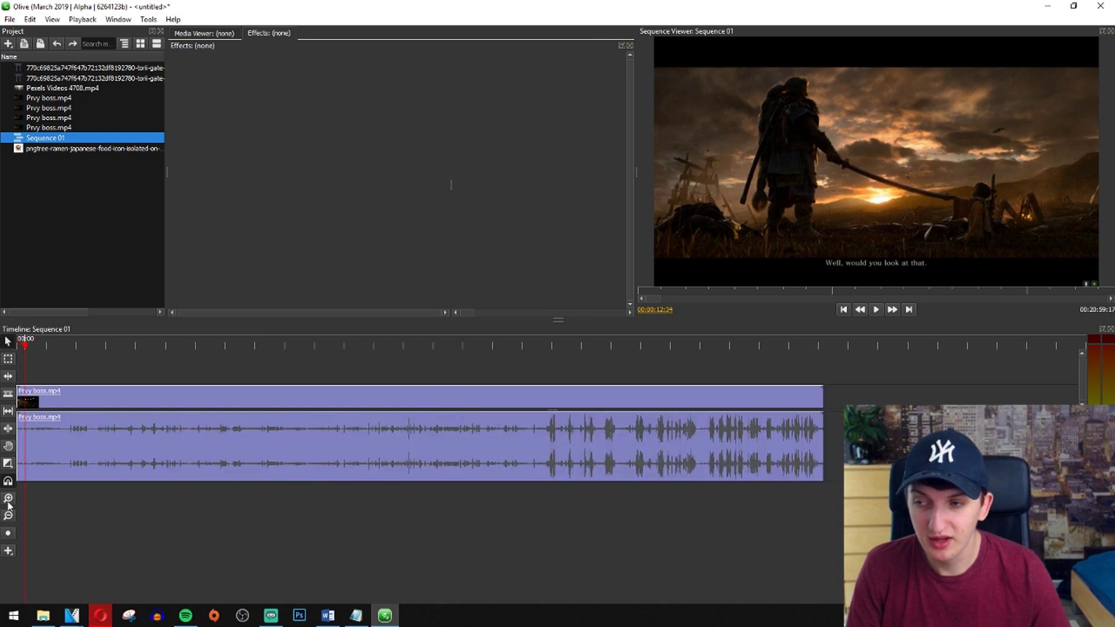
click(8, 500)
click(8, 501)
click(8, 500)
click(9, 500)
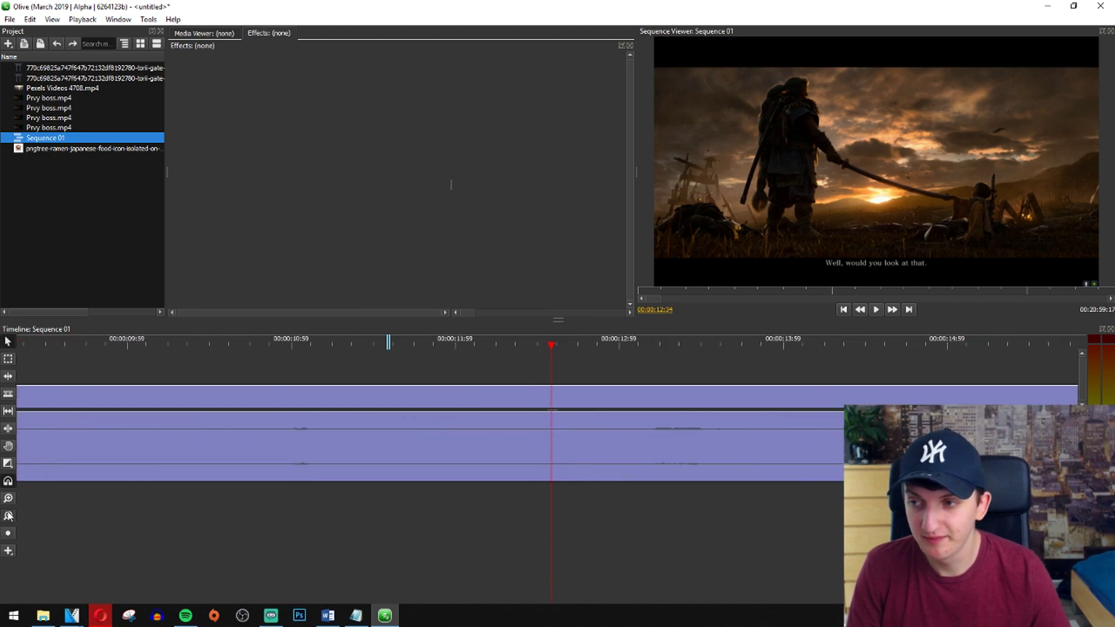
- Slide the Prvy boss clip's video and audio later, leaving empty space before it
click(8, 515)
click(8, 516)
click(9, 516)
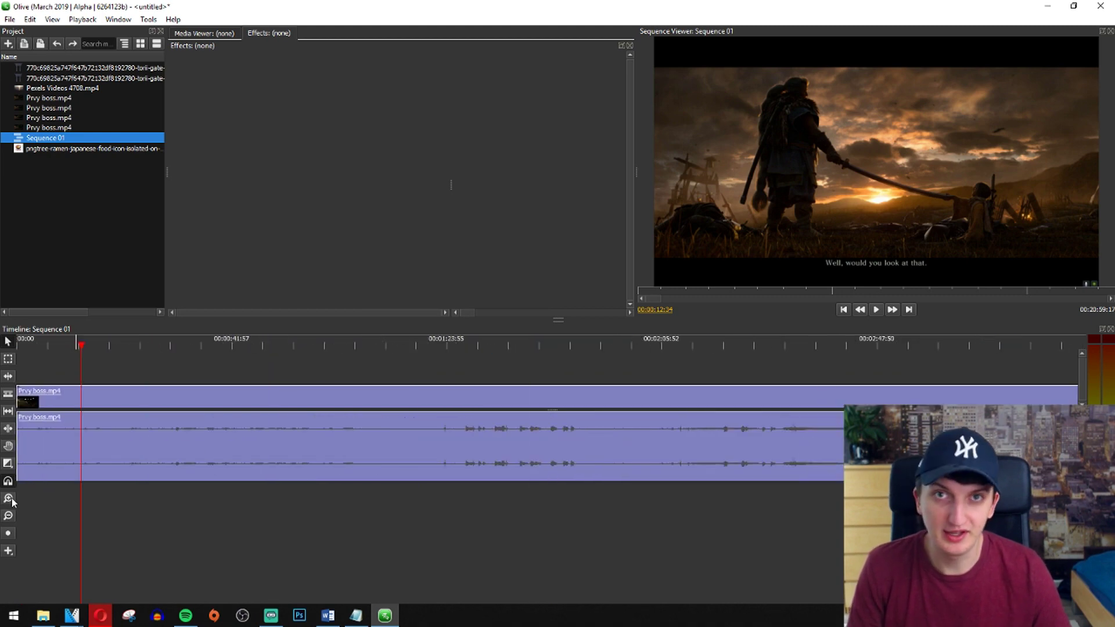
click(9, 515)
click(27, 401)
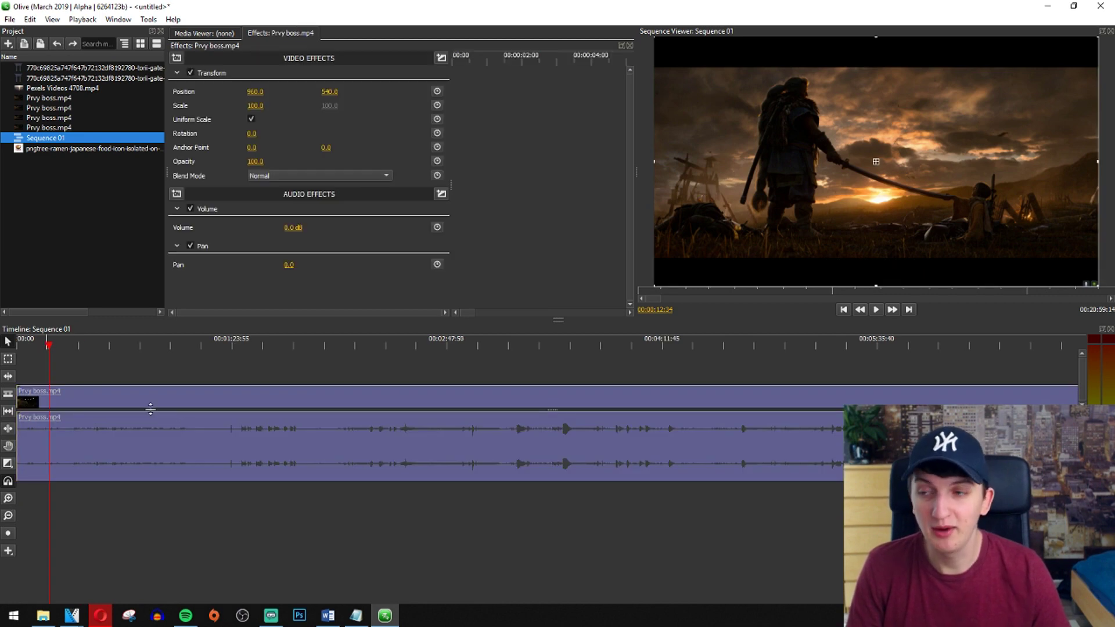
click(96, 403)
drag(95, 402, 304, 404)
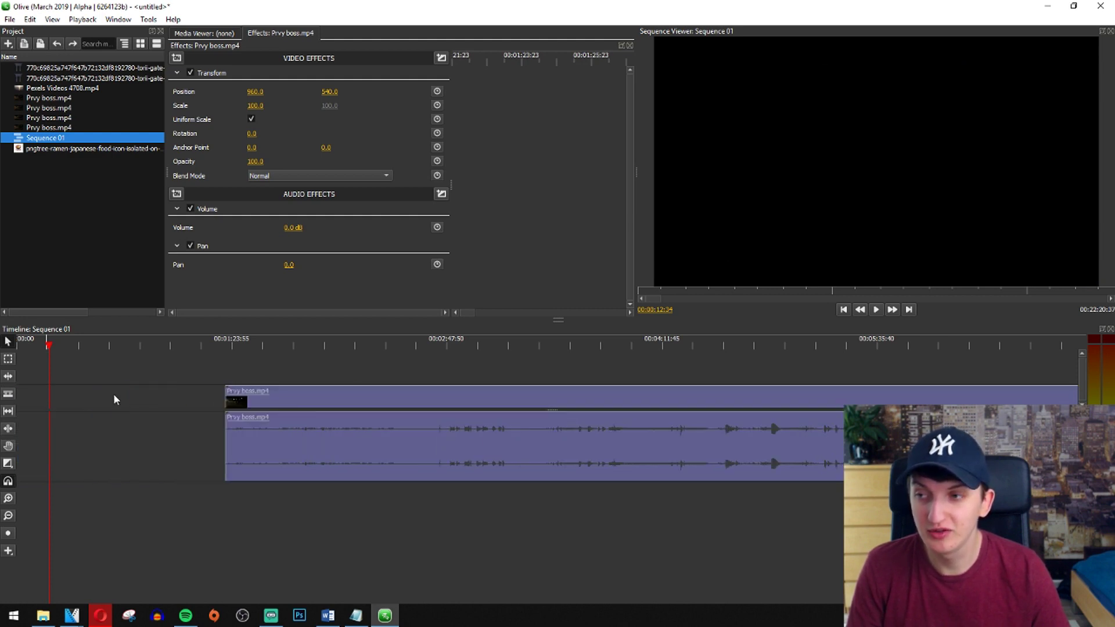
- Ripple-delete the empty gap so the Prvy boss clip starts at the sequence's beginning
right_click(96, 394)
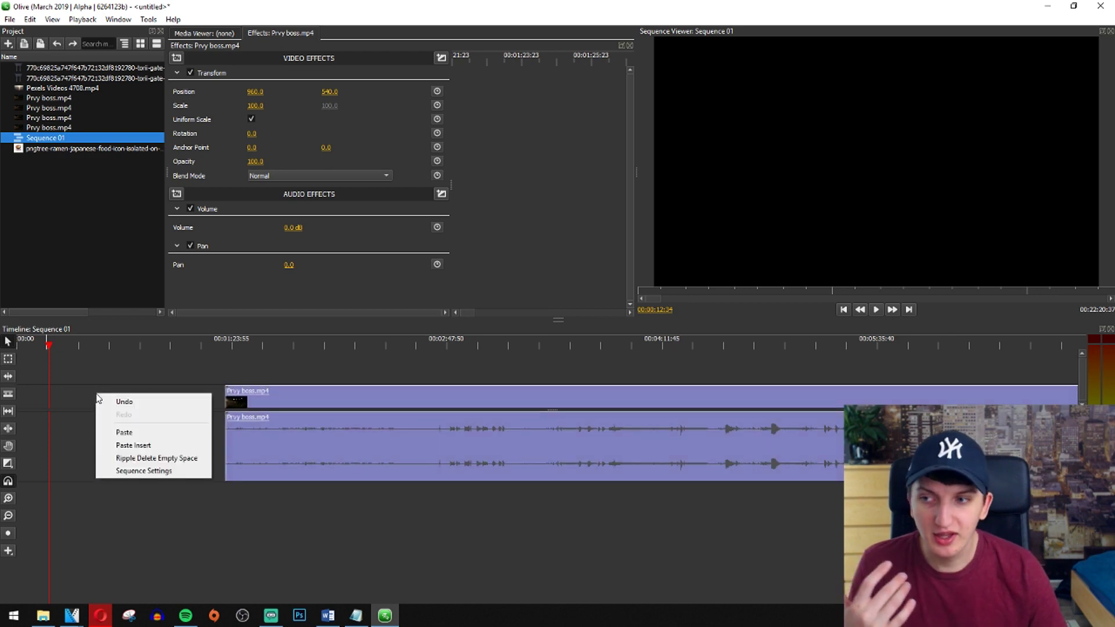
click(69, 401)
right_click(74, 395)
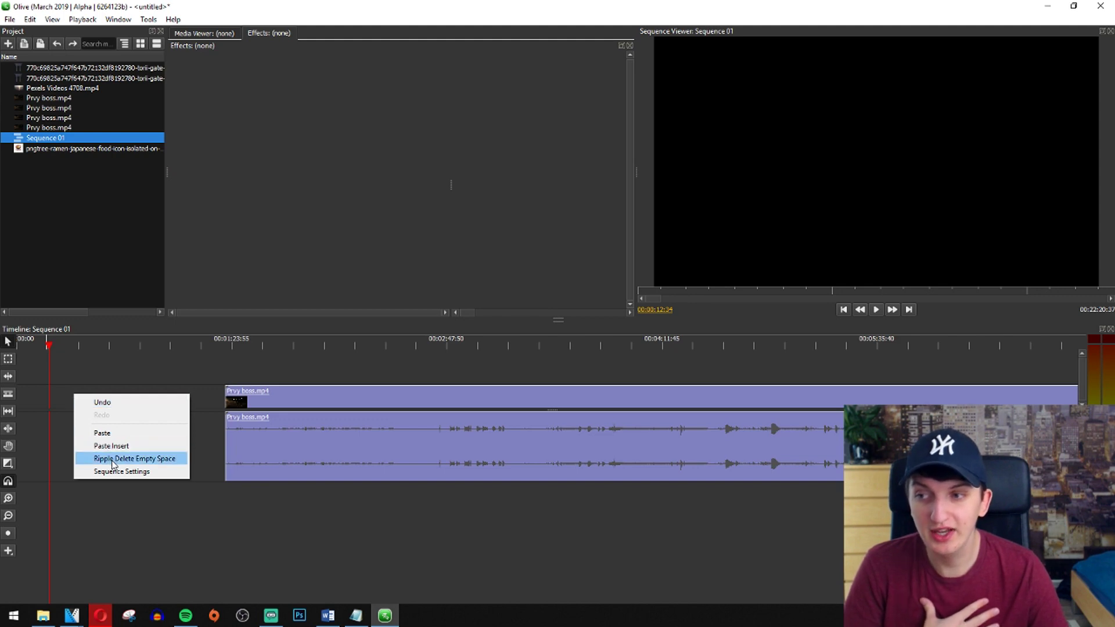
click(144, 459)
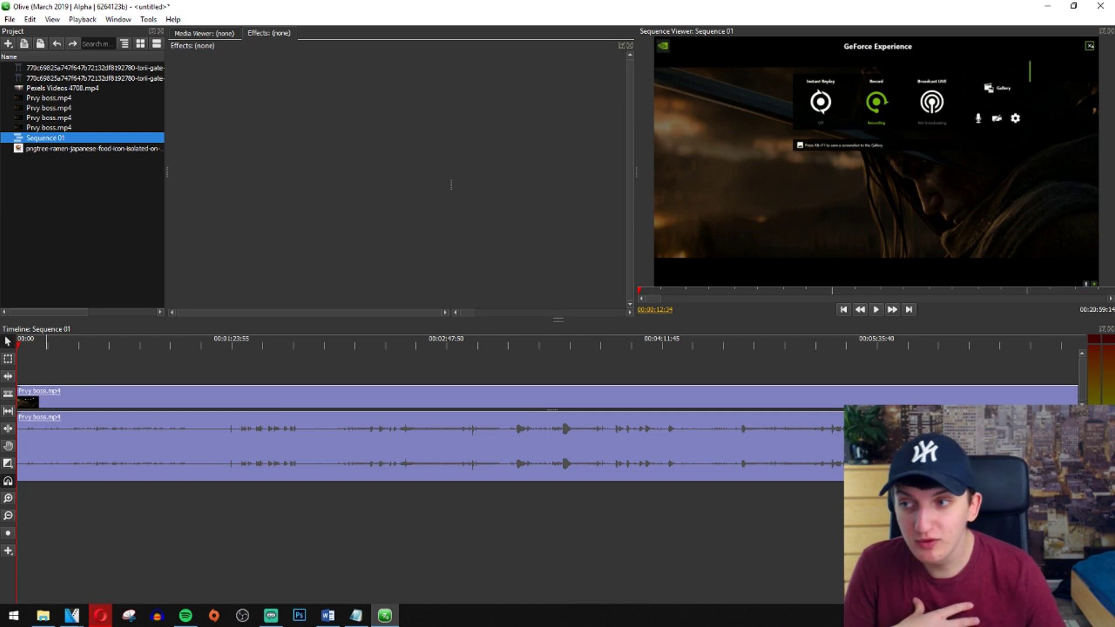
click(67, 397)
drag(66, 396, 134, 407)
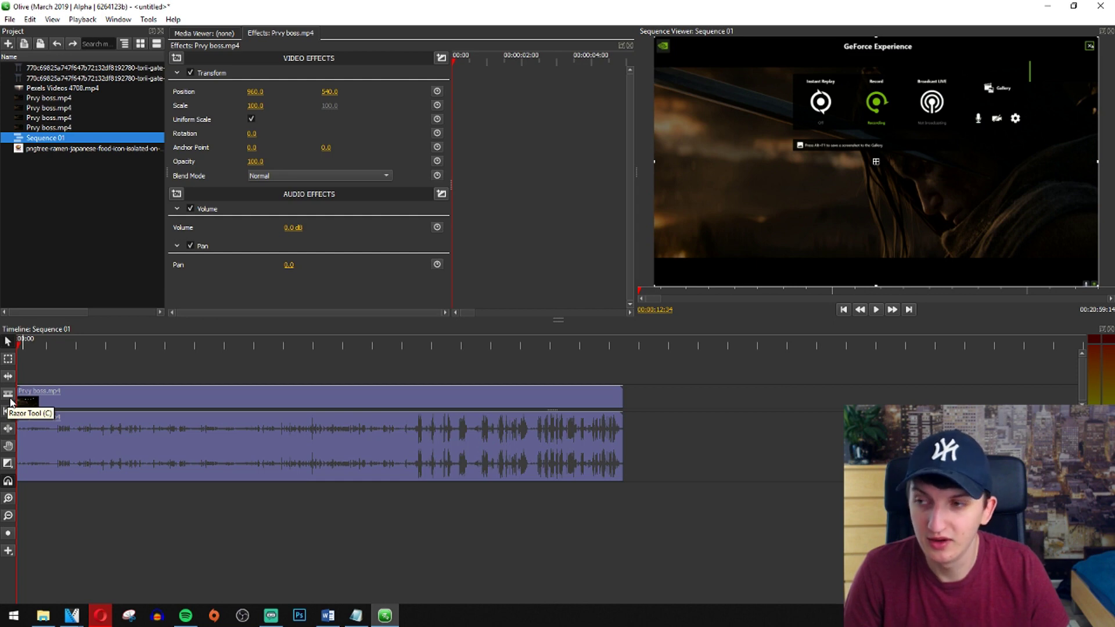
- Split the Prvy boss clip at three points with the Razor tool
click(10, 396)
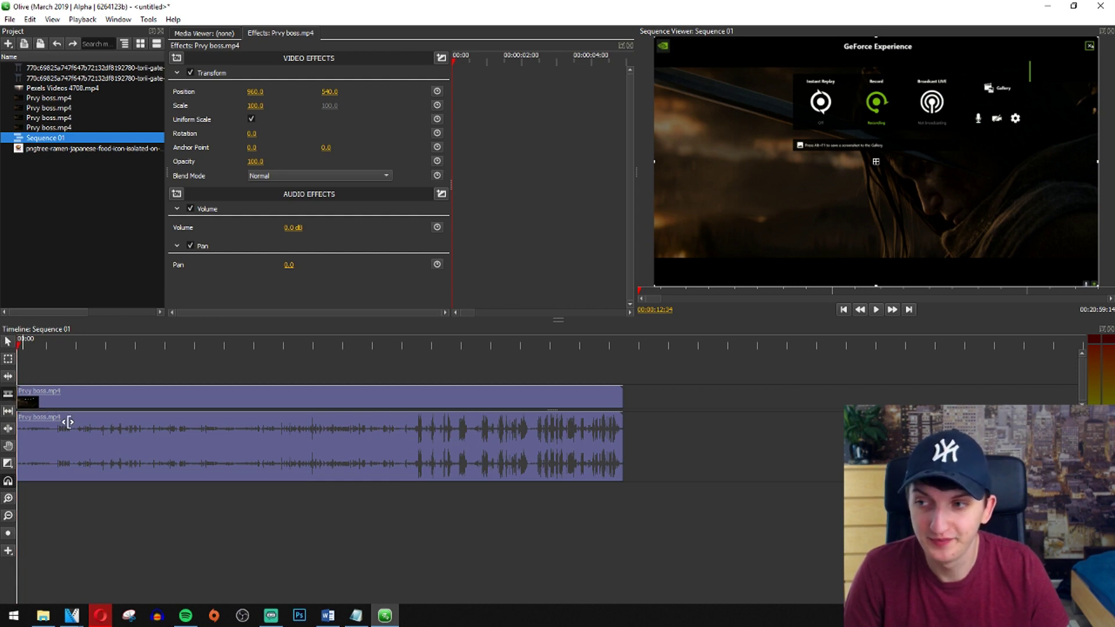
click(234, 405)
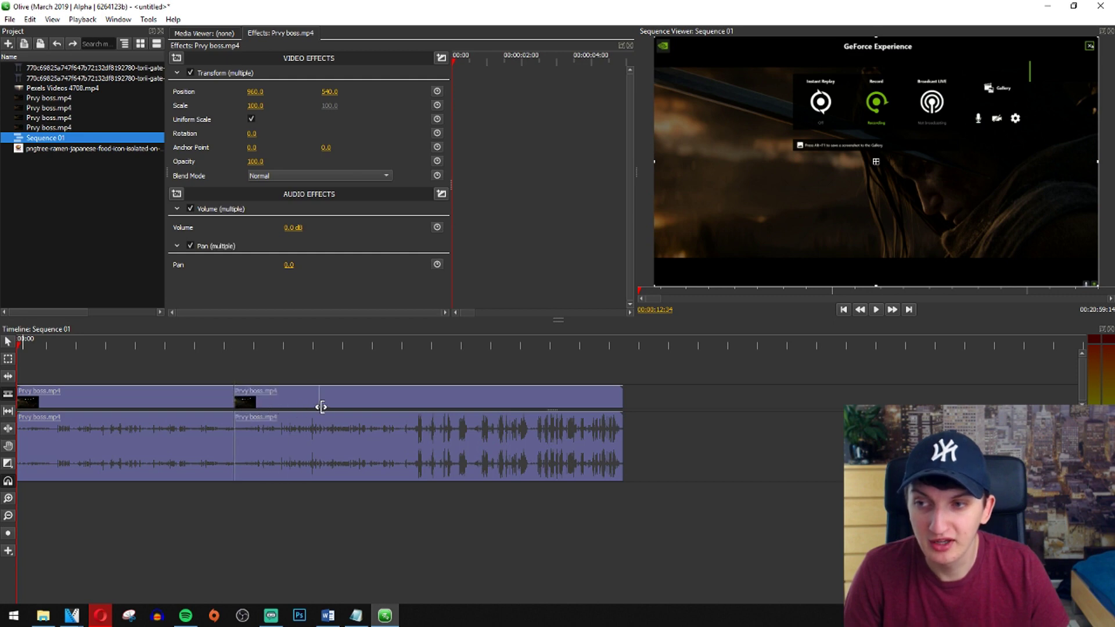
click(404, 400)
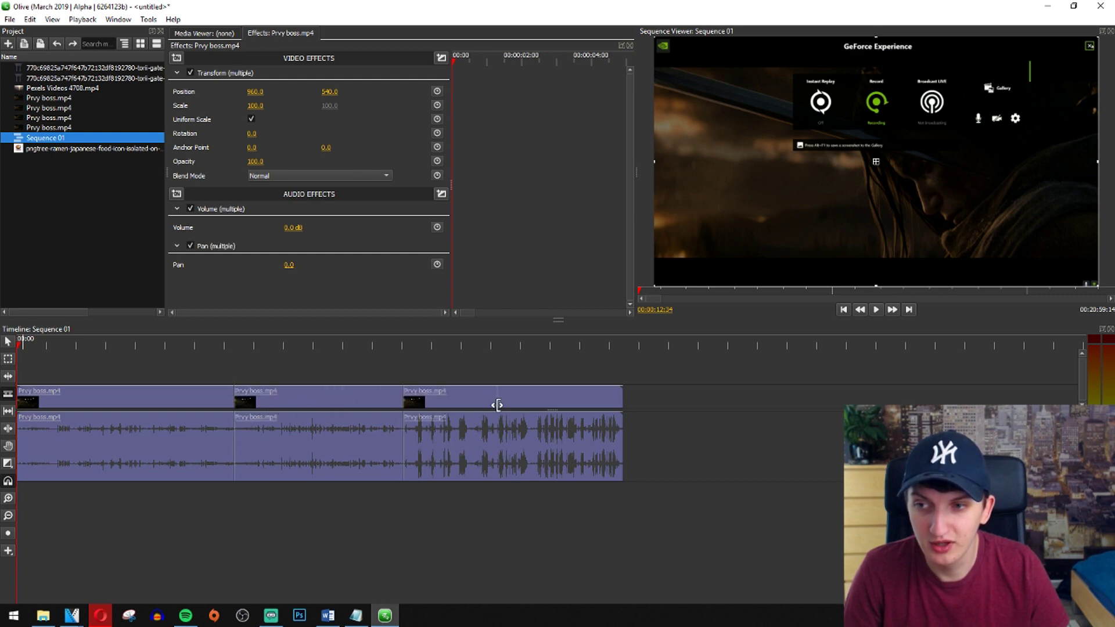
click(501, 400)
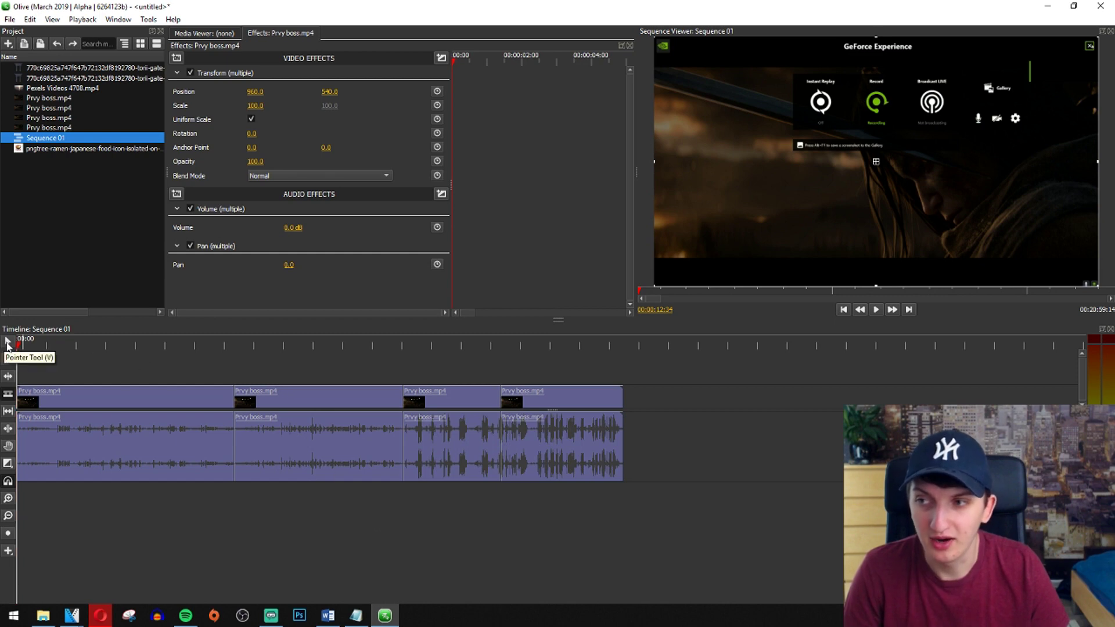
- Delete the three later pieces, keeping only the opening section, and park the playhead near its start
click(8, 345)
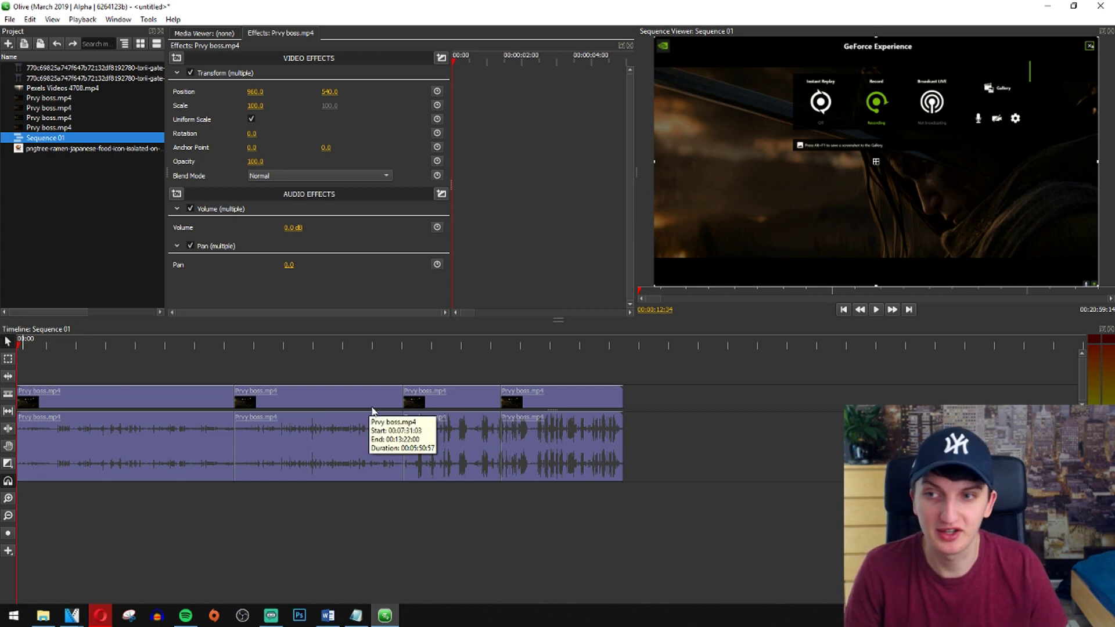
click(339, 444)
click(339, 444)
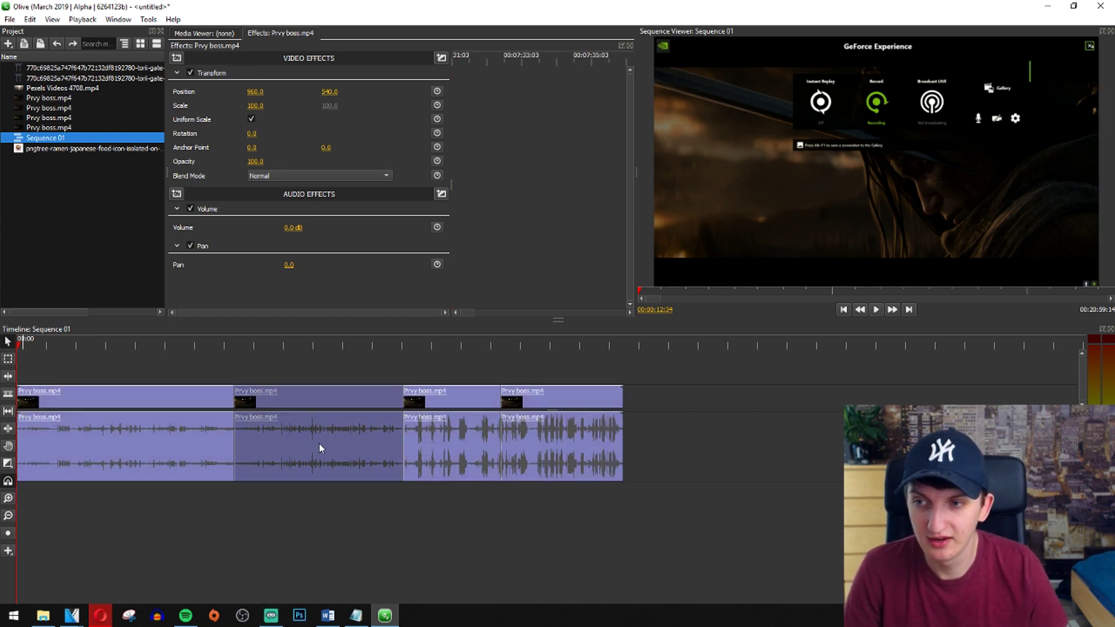
key(Delete)
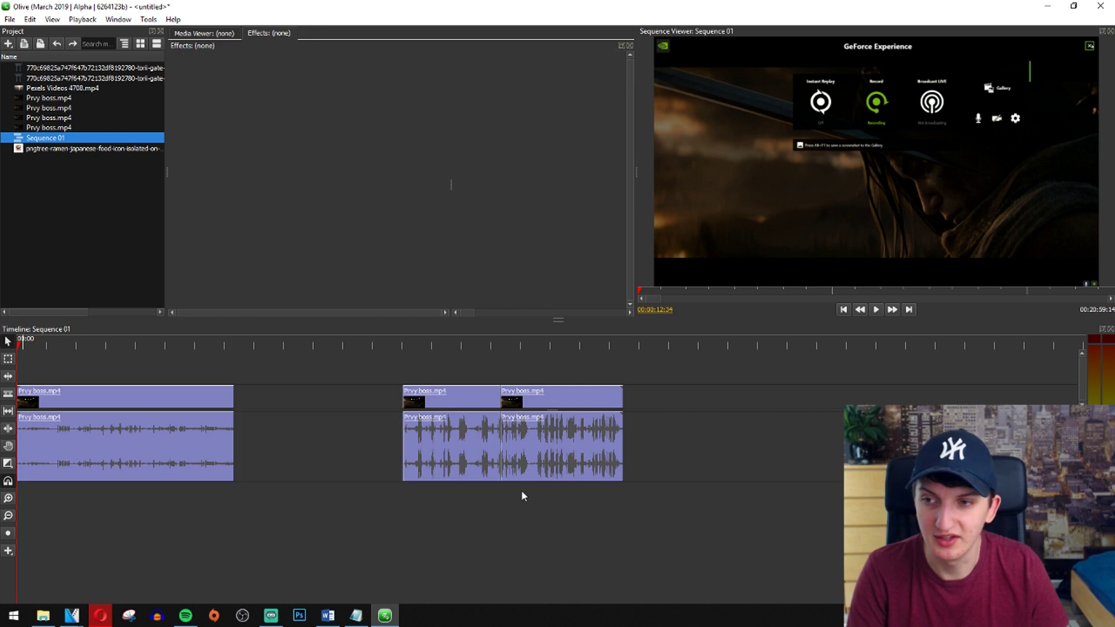
click(455, 452)
key(Delete)
click(575, 448)
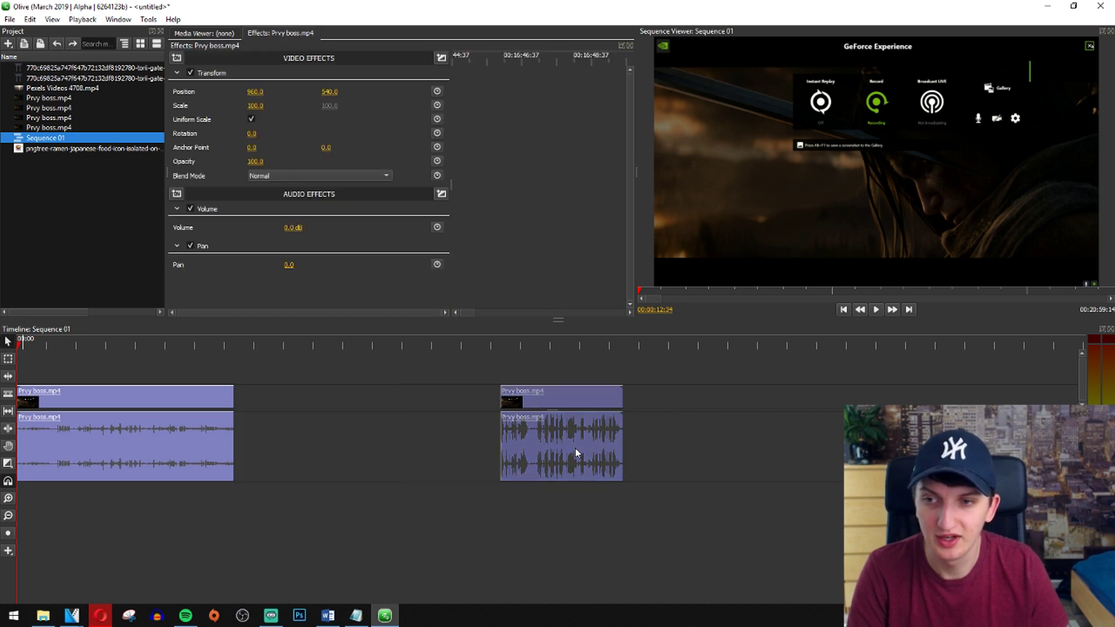
key(Delete)
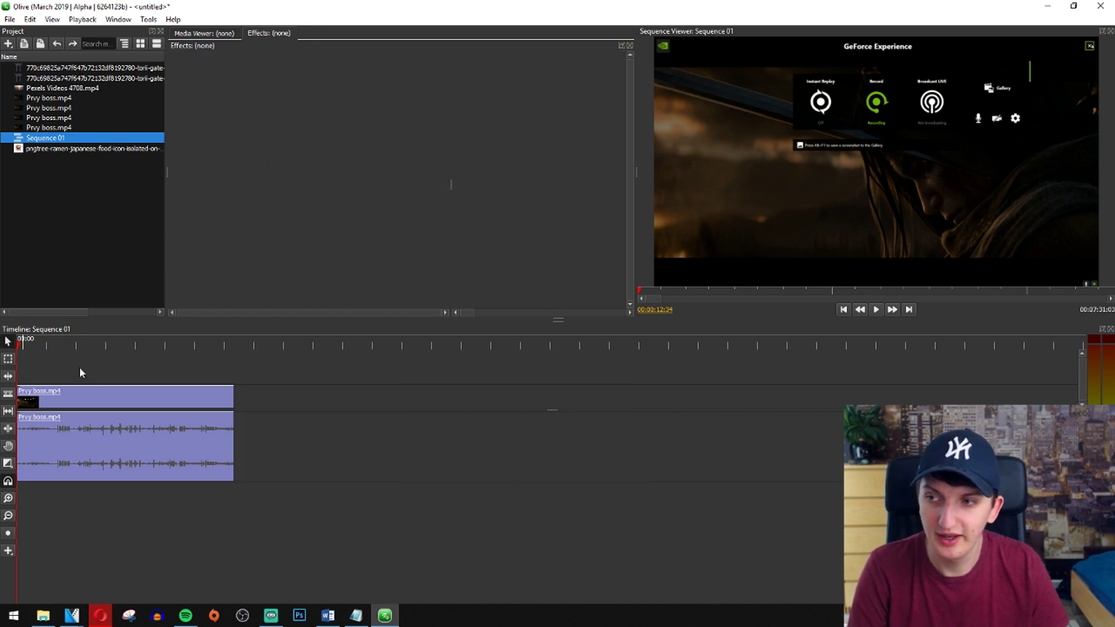
click(8, 499)
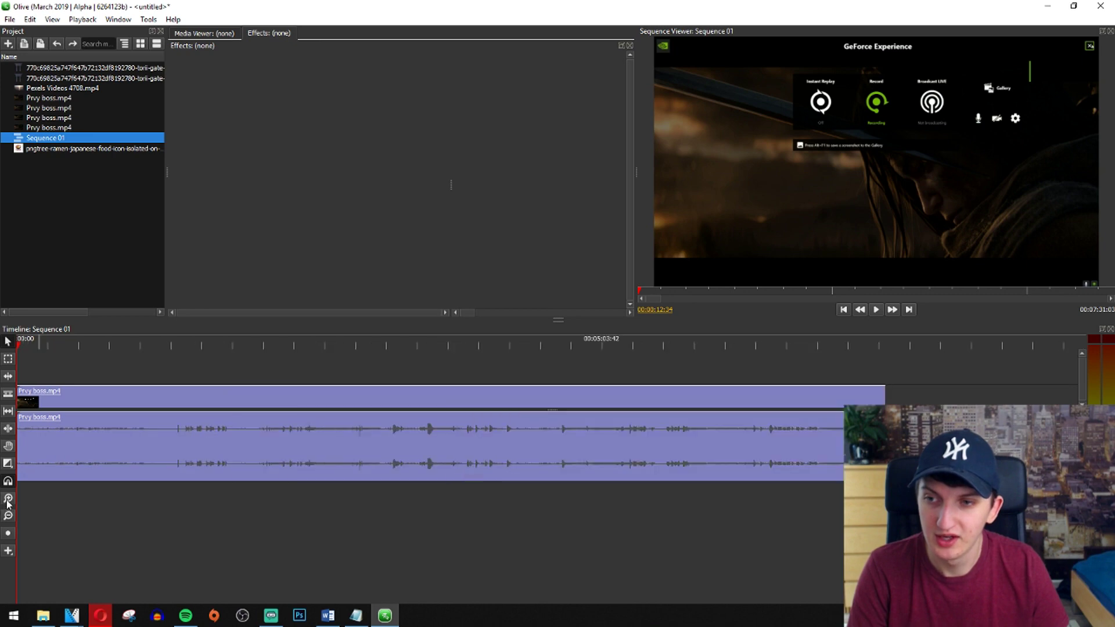
click(412, 346)
click(112, 345)
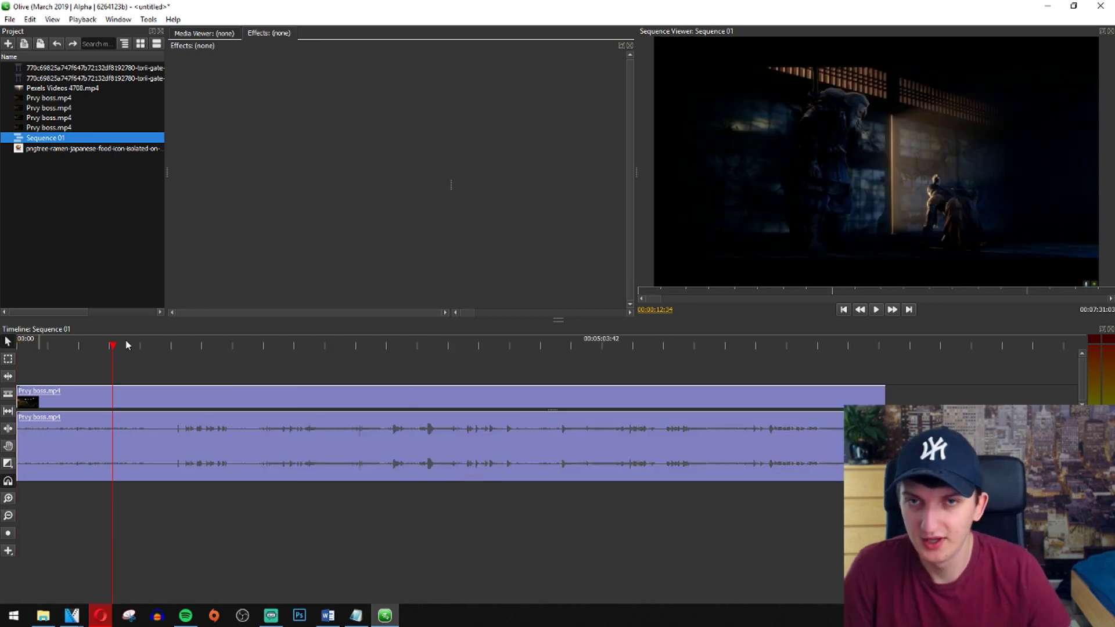
- Draw a Sample Text title clip on the track above the gameplay, starting at the playhead
click(8, 552)
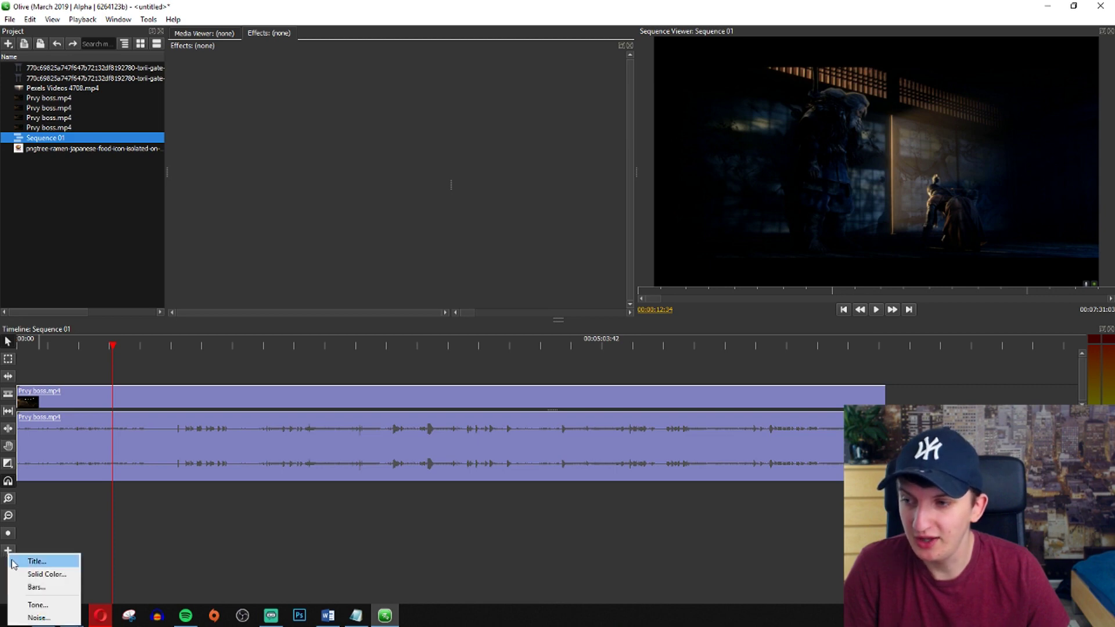
click(47, 562)
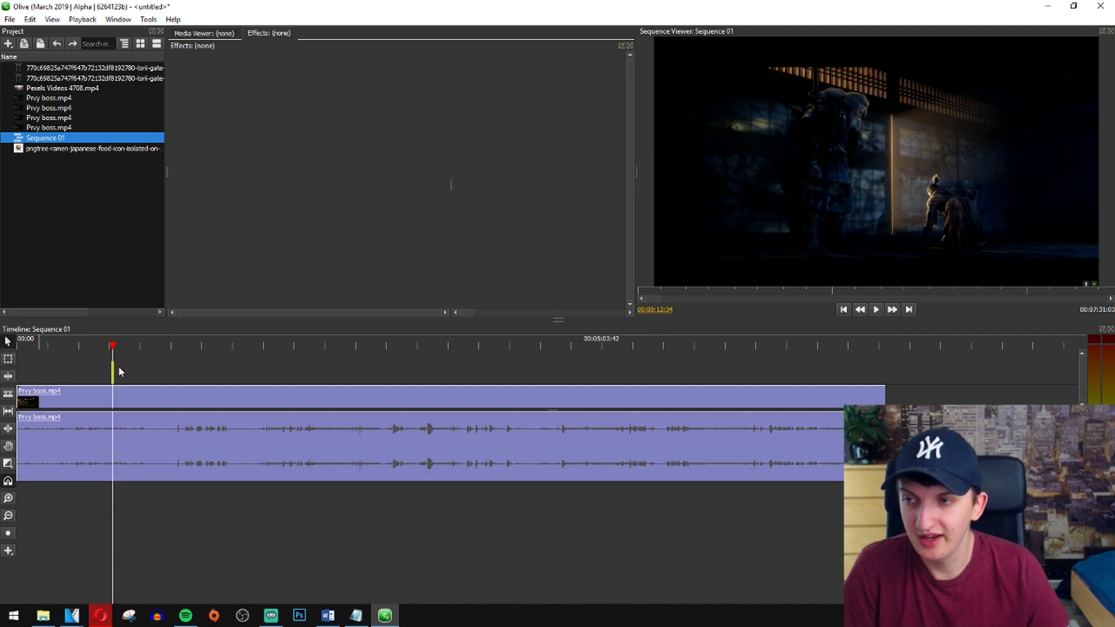
drag(118, 366, 156, 379)
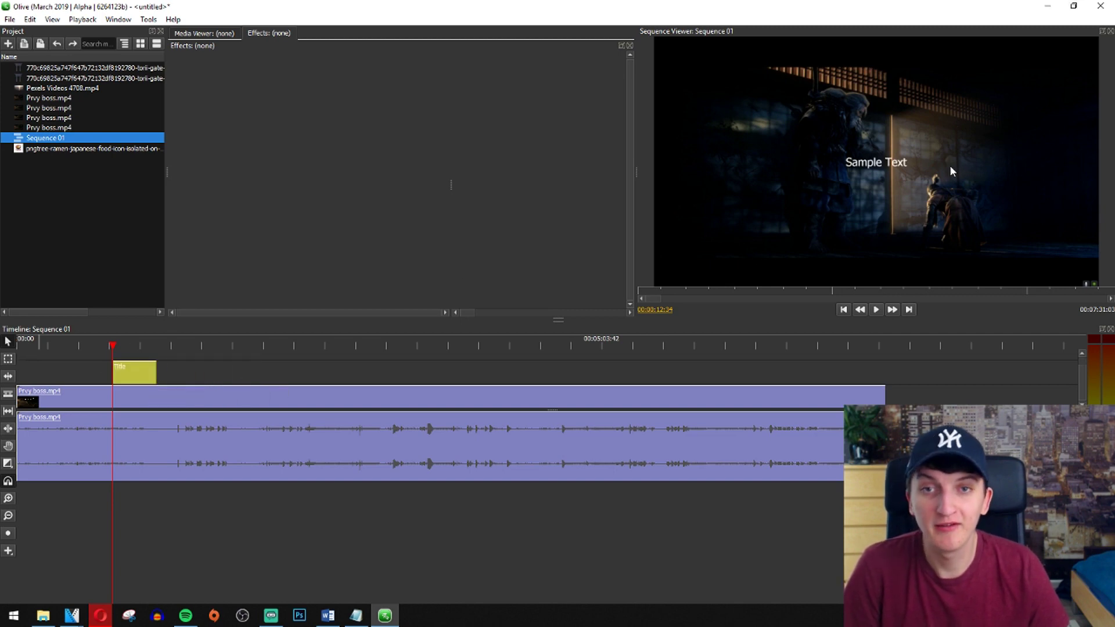
- Replace the title clip's Sample Text with 'Title'
click(127, 381)
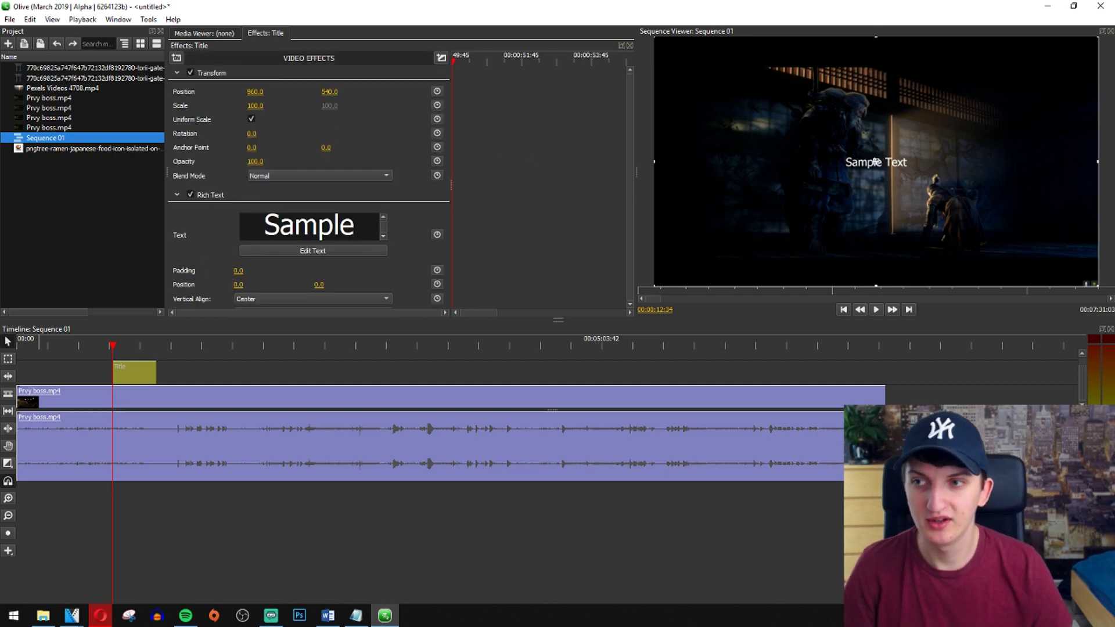
click(266, 228)
key(ctrl+a)
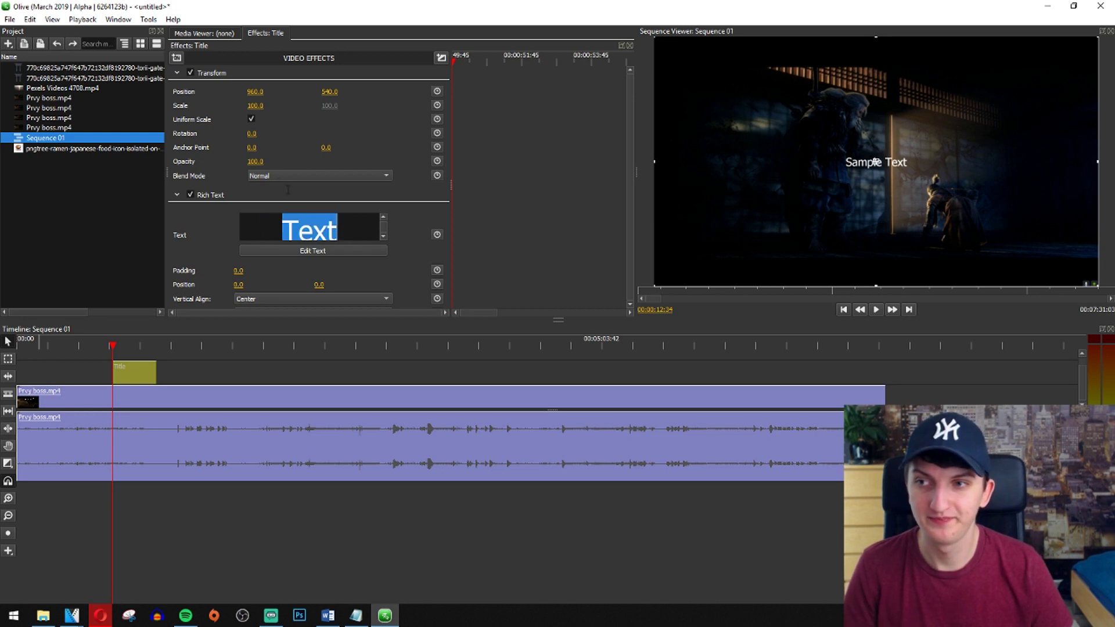
text(Title)
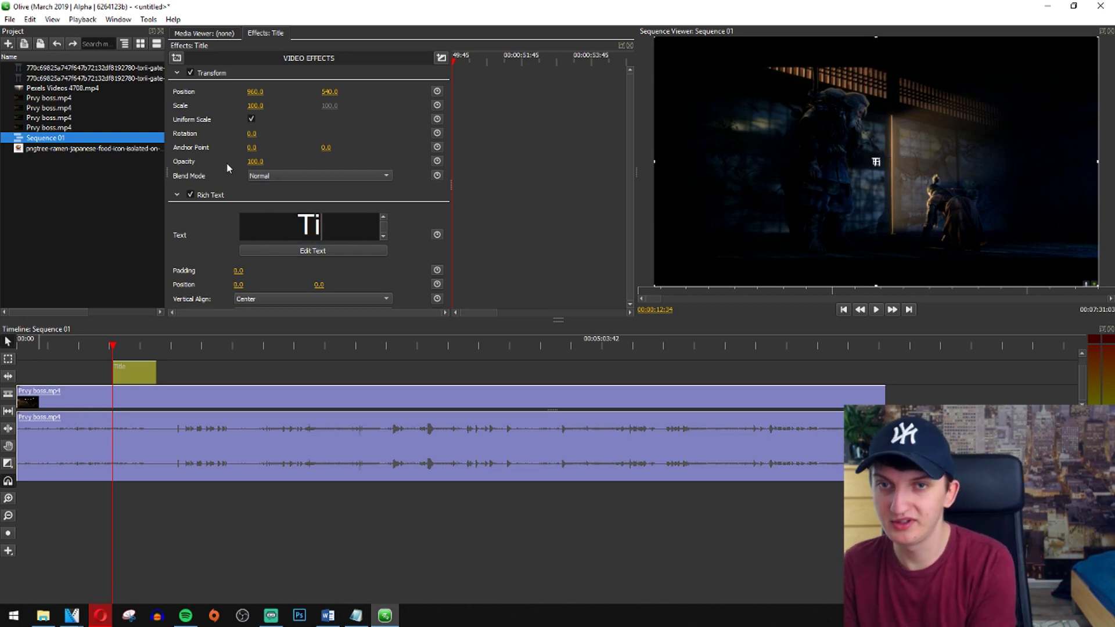
- In the full text editor, select the Title text and try out different font sizes
click(334, 252)
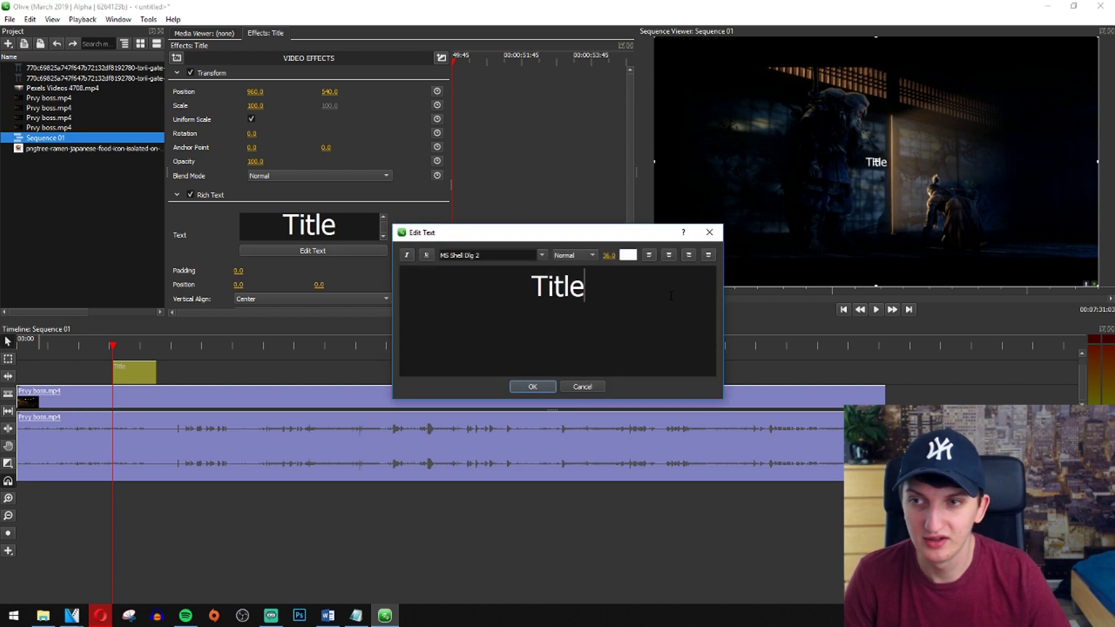
drag(564, 286, 471, 287)
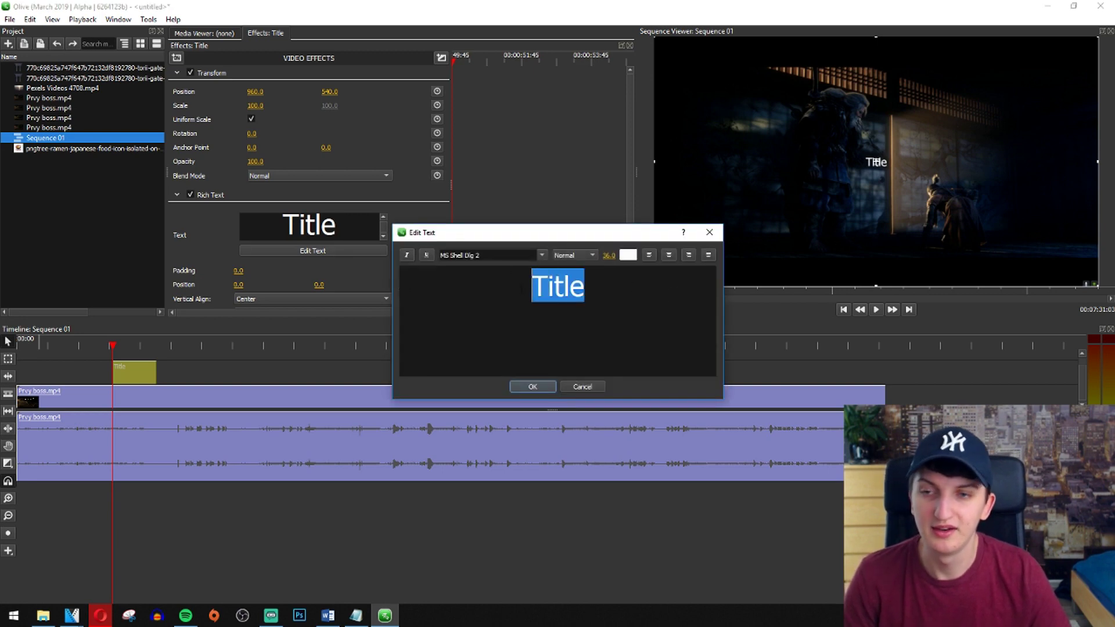
click(579, 290)
key(ctrl+a)
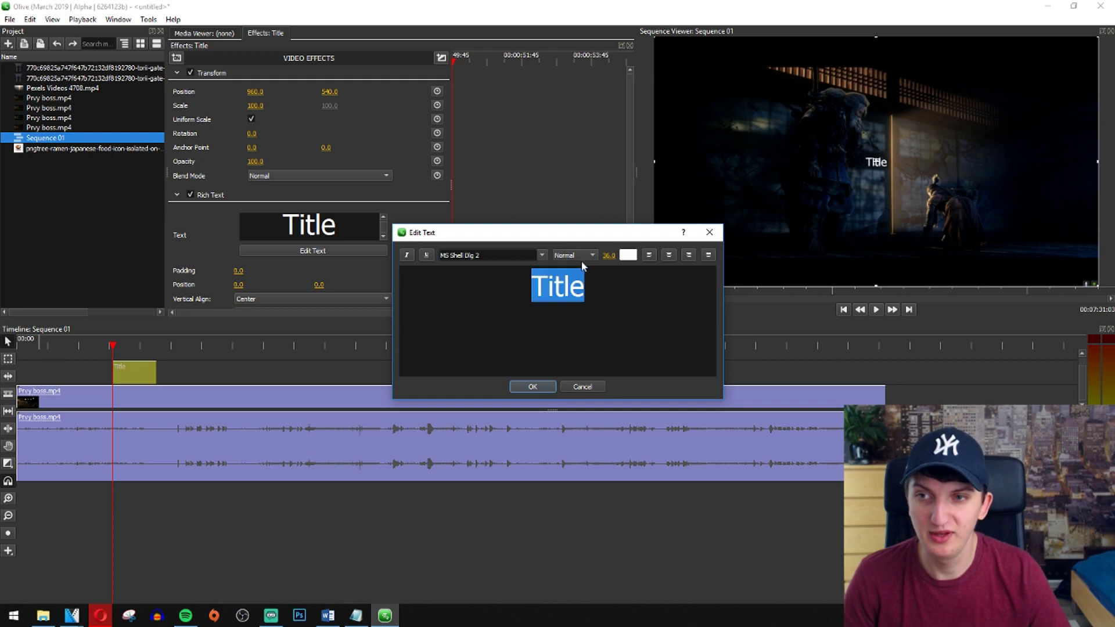
mouse_move(609, 254)
mouse_down()
mouse_move(650, 255)
mouse_move(608, 255)
mouse_move(644, 255)
mouse_move(613, 267)
mouse_up()
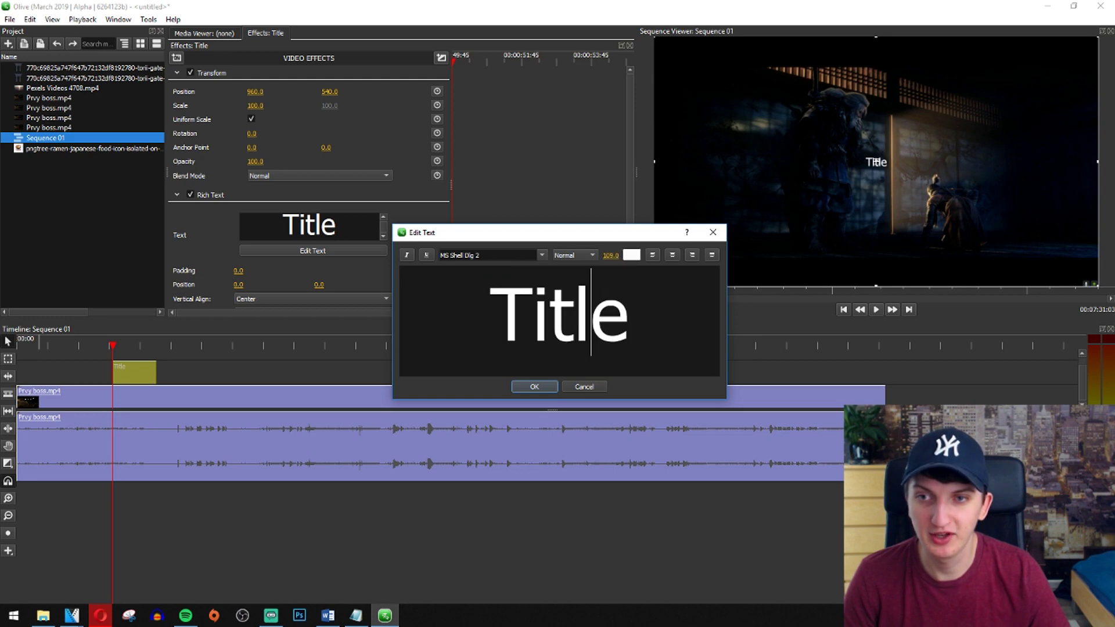
key(ctrl+a)
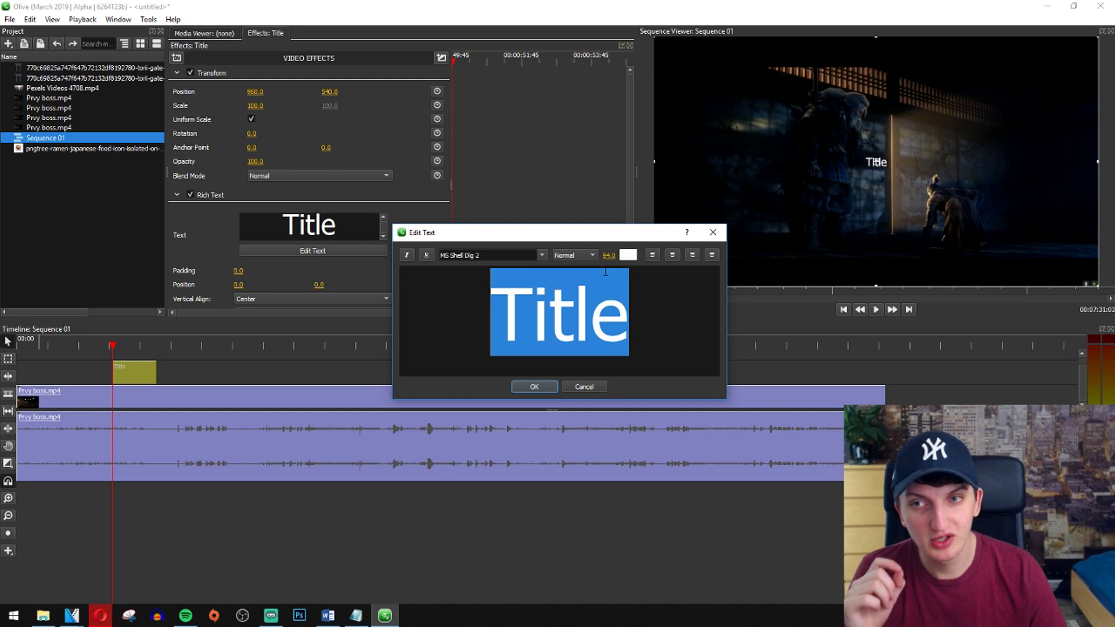
key(End)
key(shift+Left)
key(shift+Left)
key(shift+Left)
key(shift+Left)
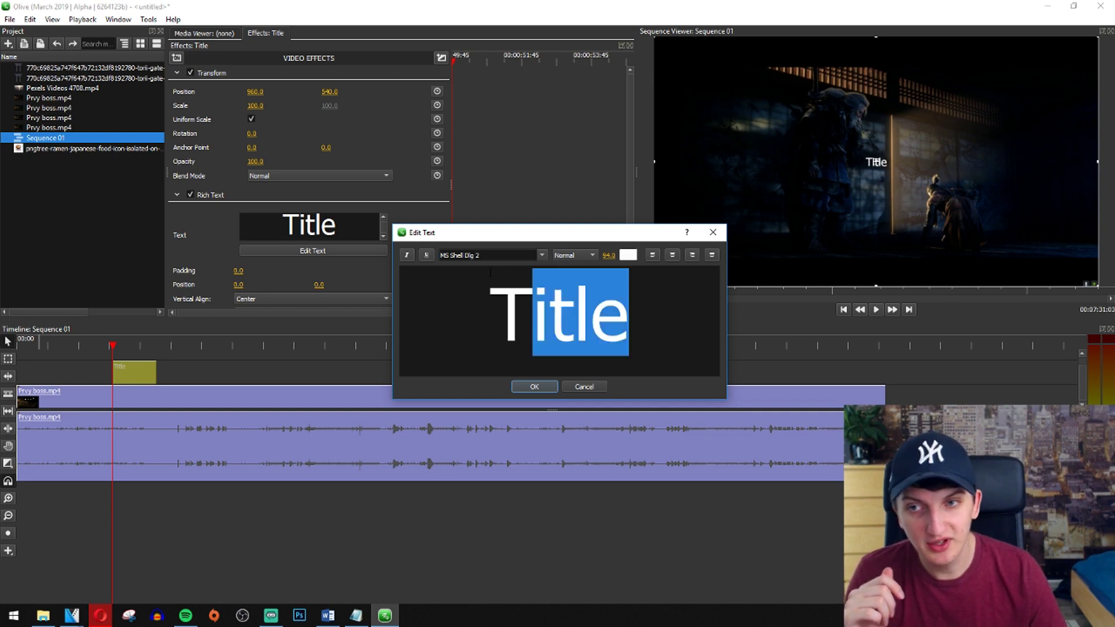
key(shift+Left)
key(Right)
key(shift+Home)
key(Right)
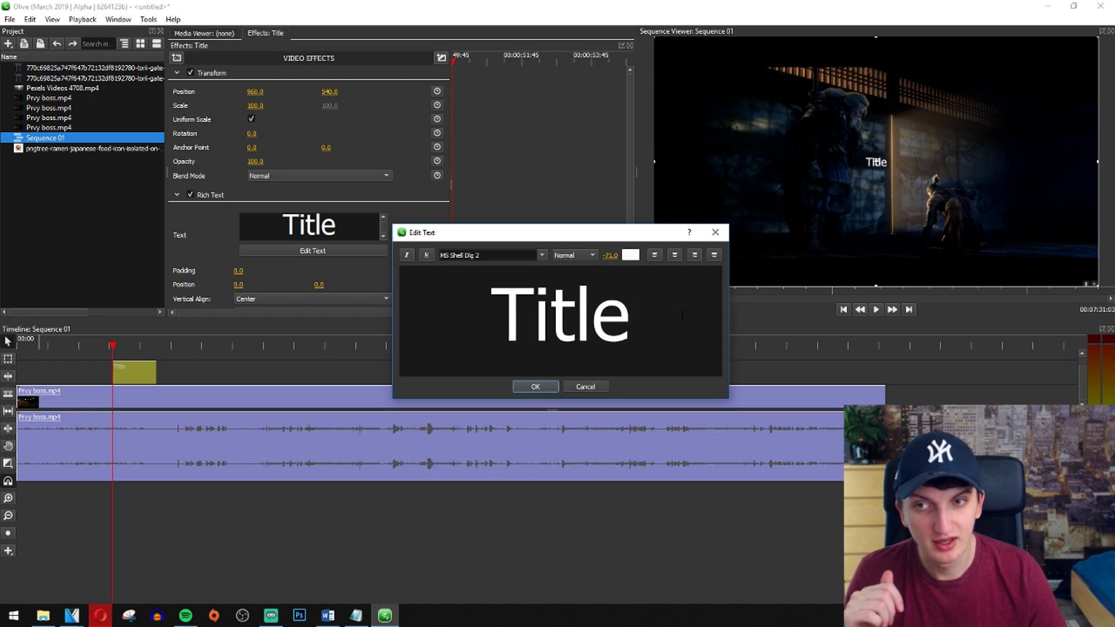
key(shift+Home)
- Set the Title text's font size to 125 and apply the changes
click(609, 256)
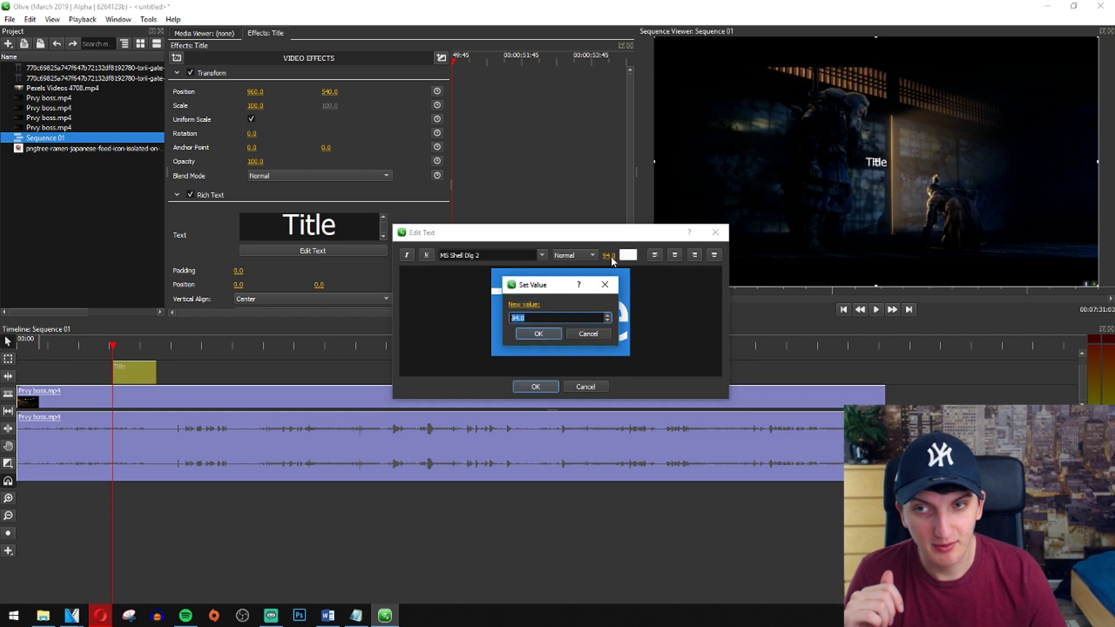
text(125)
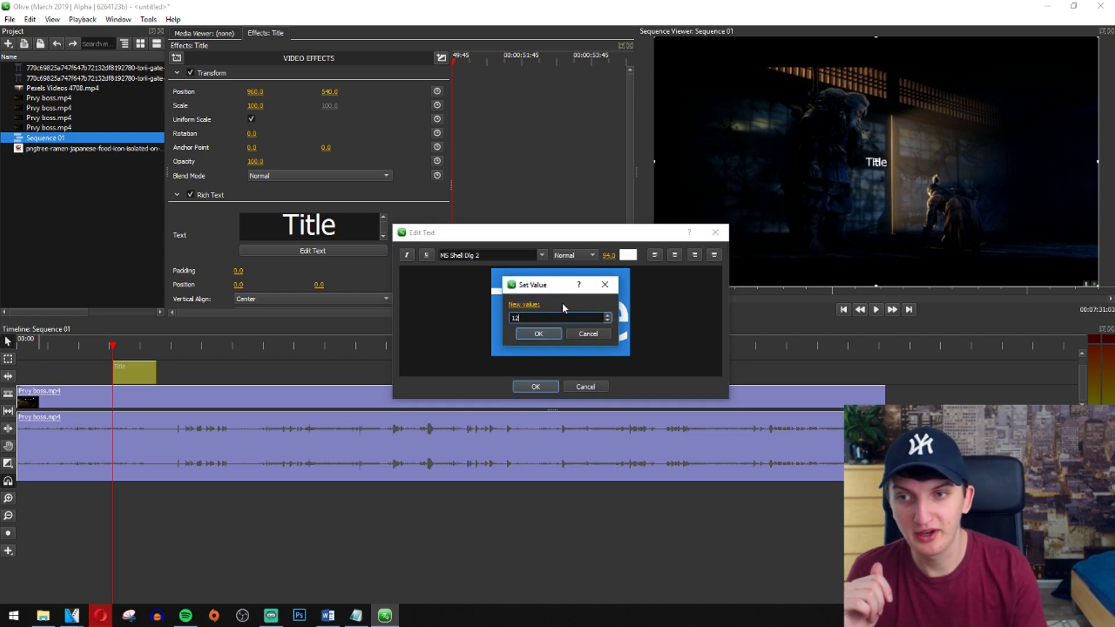
key(Return)
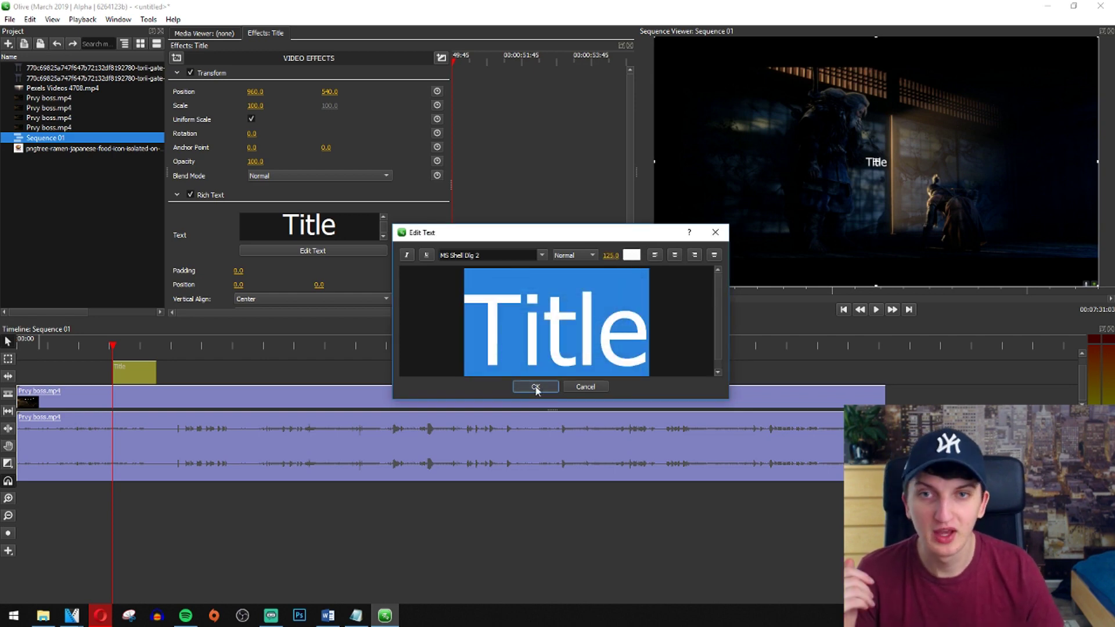
click(536, 387)
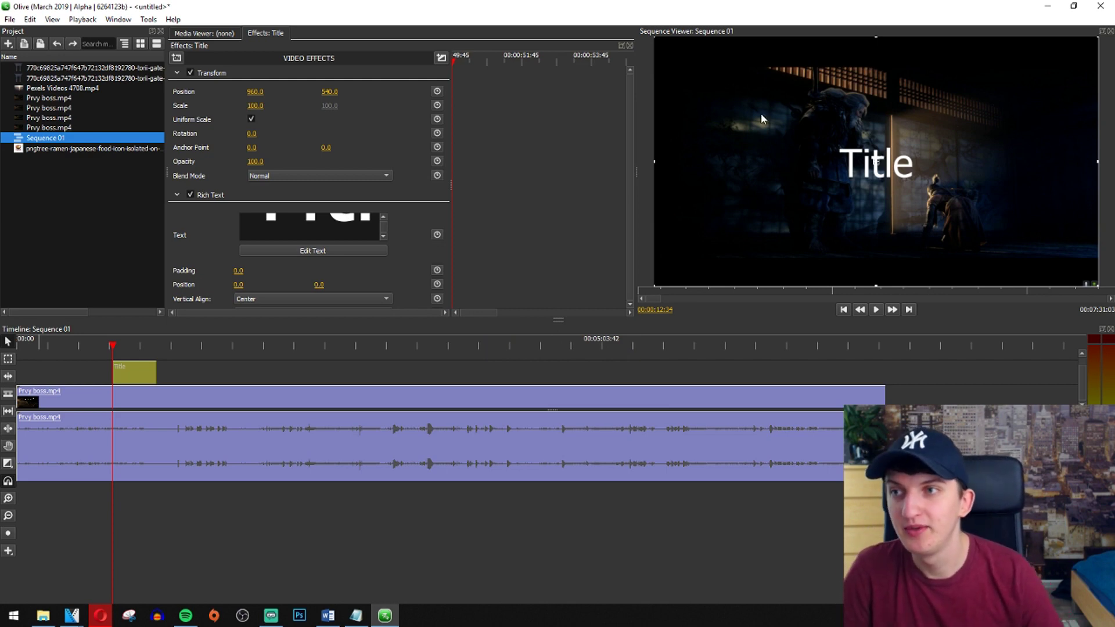
- Drag the title's Position X and Y to about 2414, 252, placing it upper right
drag(254, 91, 334, 91)
drag(910, 162, 998, 164)
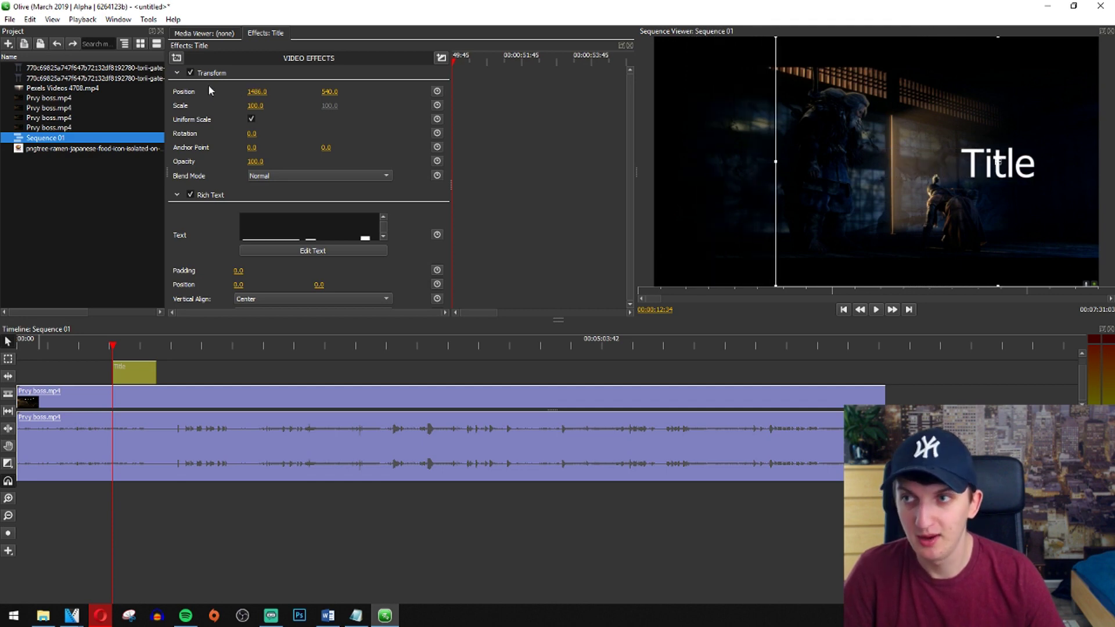
drag(998, 163, 983, 94)
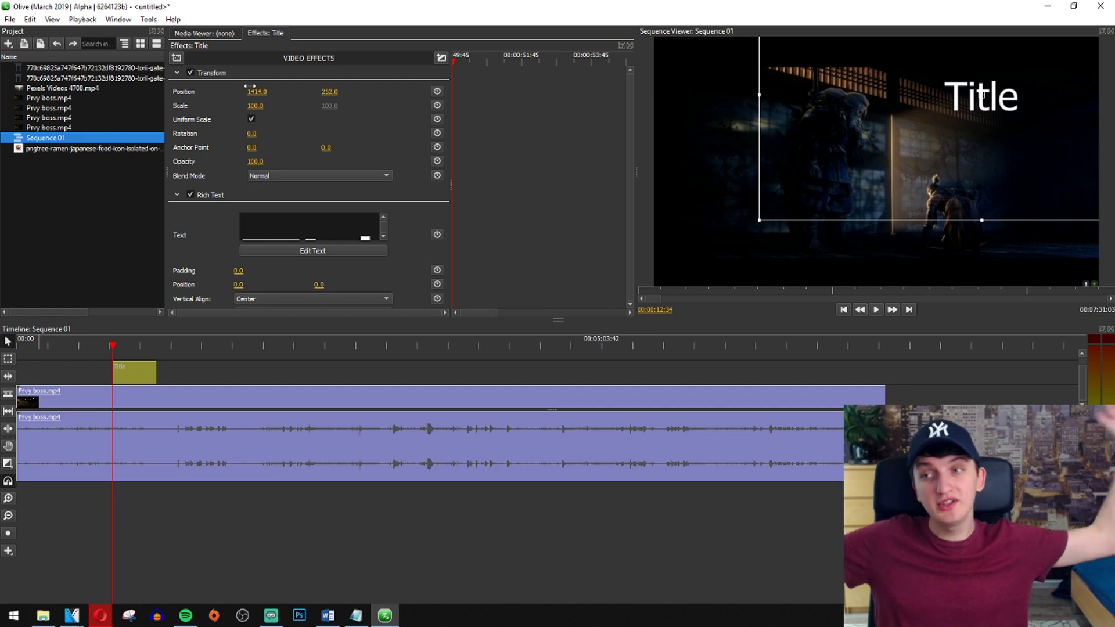
scroll(279, 273, down, 3)
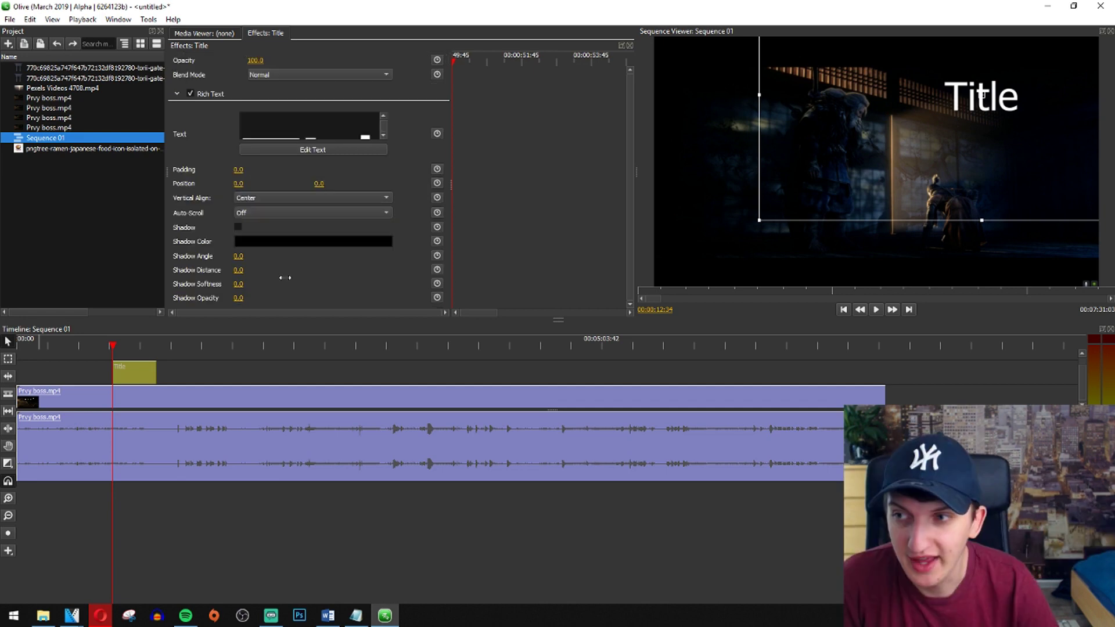
scroll(273, 270, up, 3)
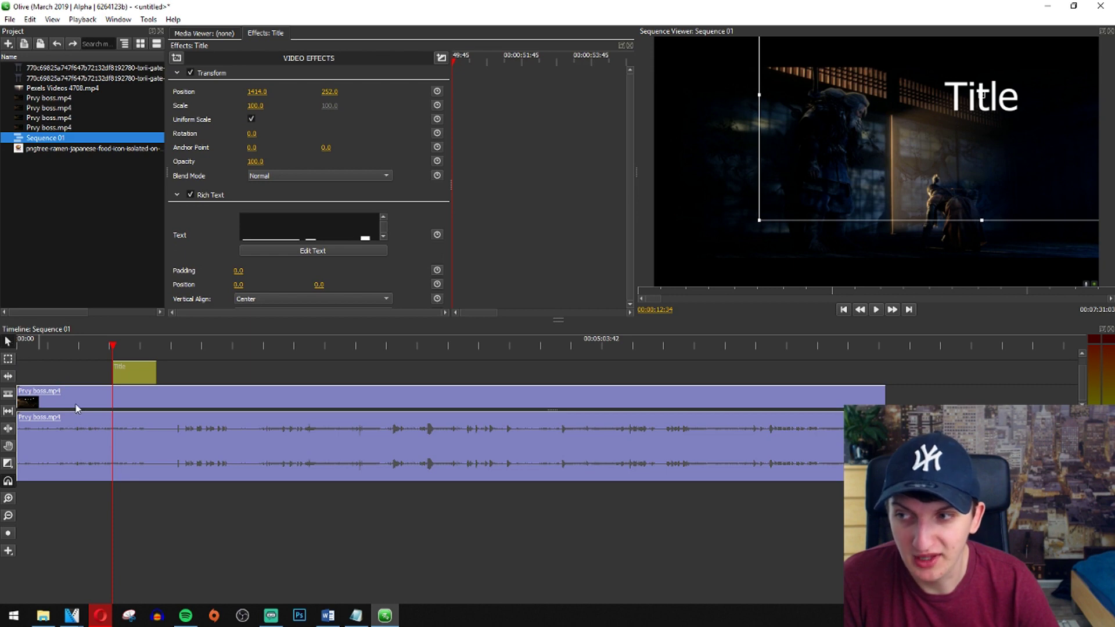
click(92, 407)
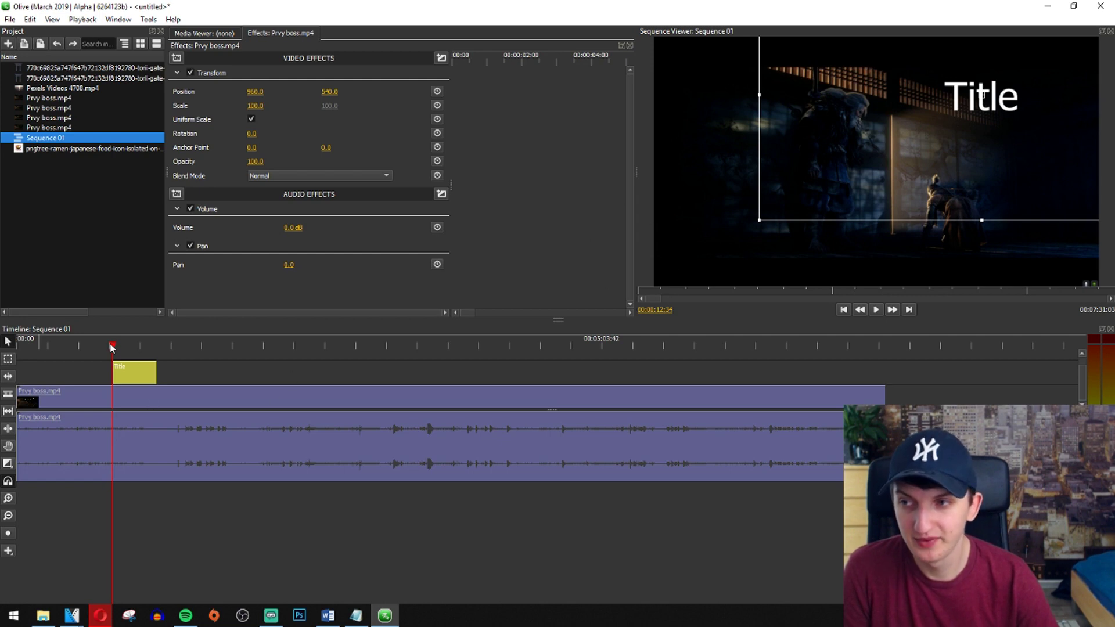
- Try shifting and rotating the Prvy boss.mp4 clip, undoing both changes, and toggle its volume settings
drag(253, 91, 105, 91)
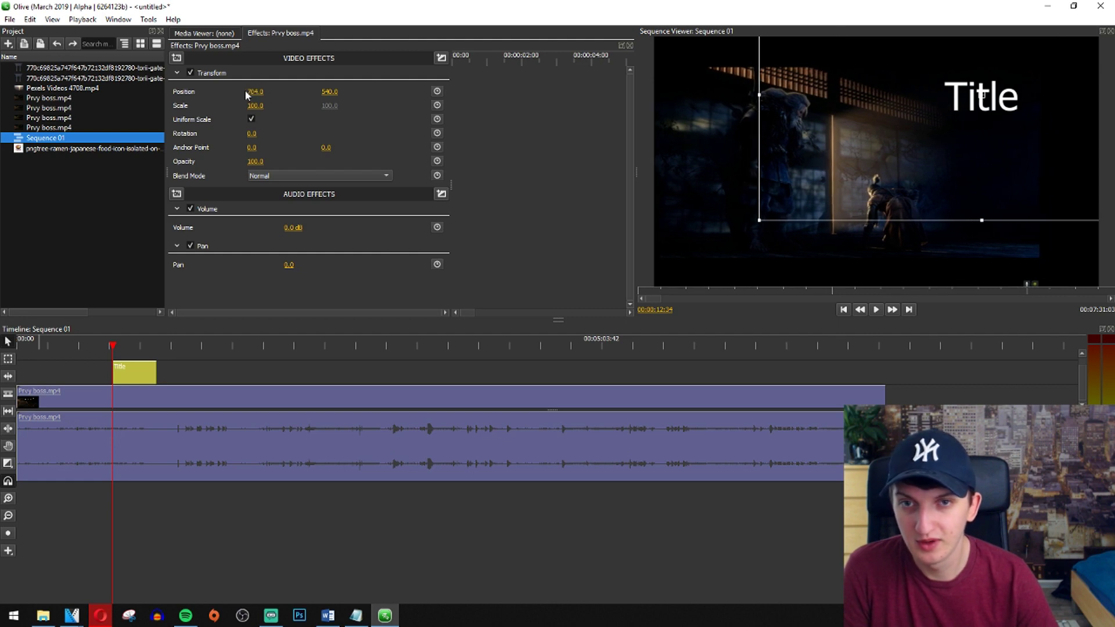
click(30, 19)
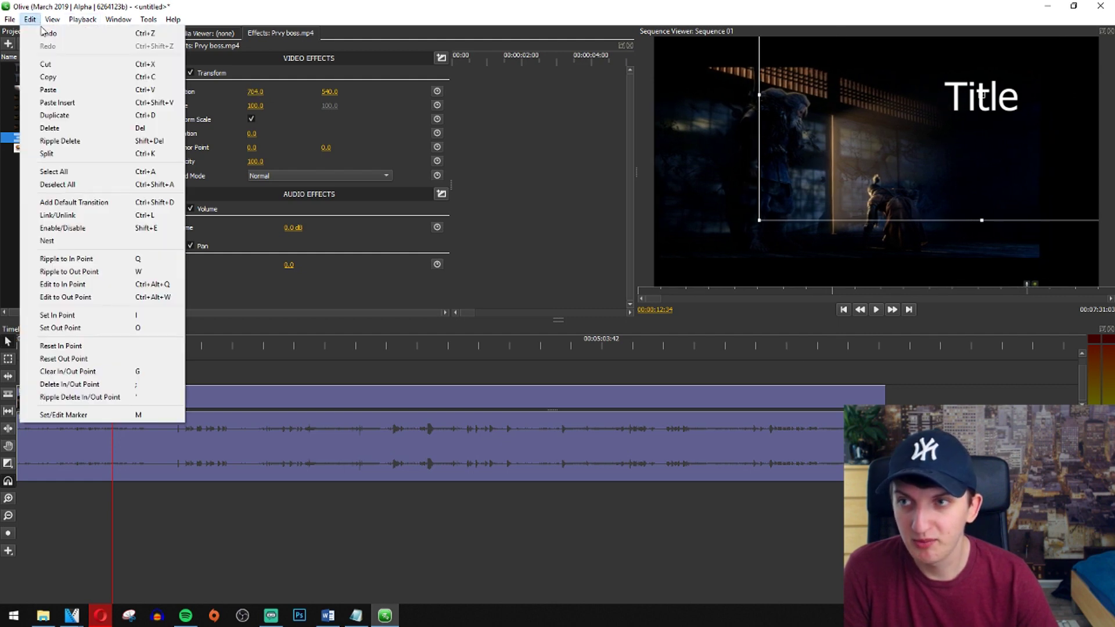
click(43, 35)
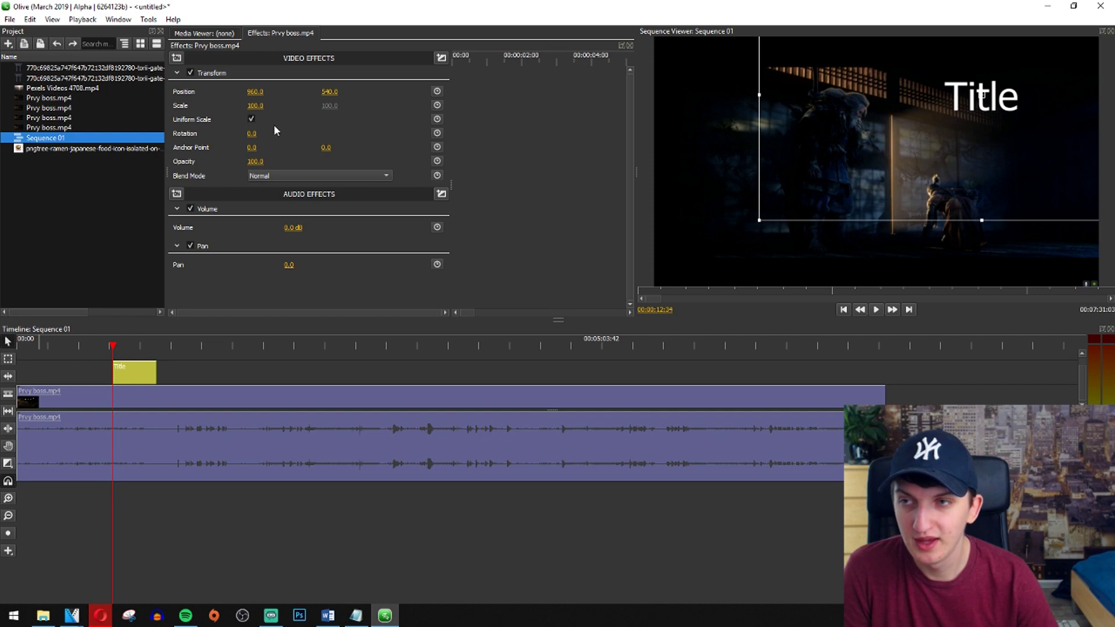
drag(251, 133, 242, 133)
key(ctrl+z)
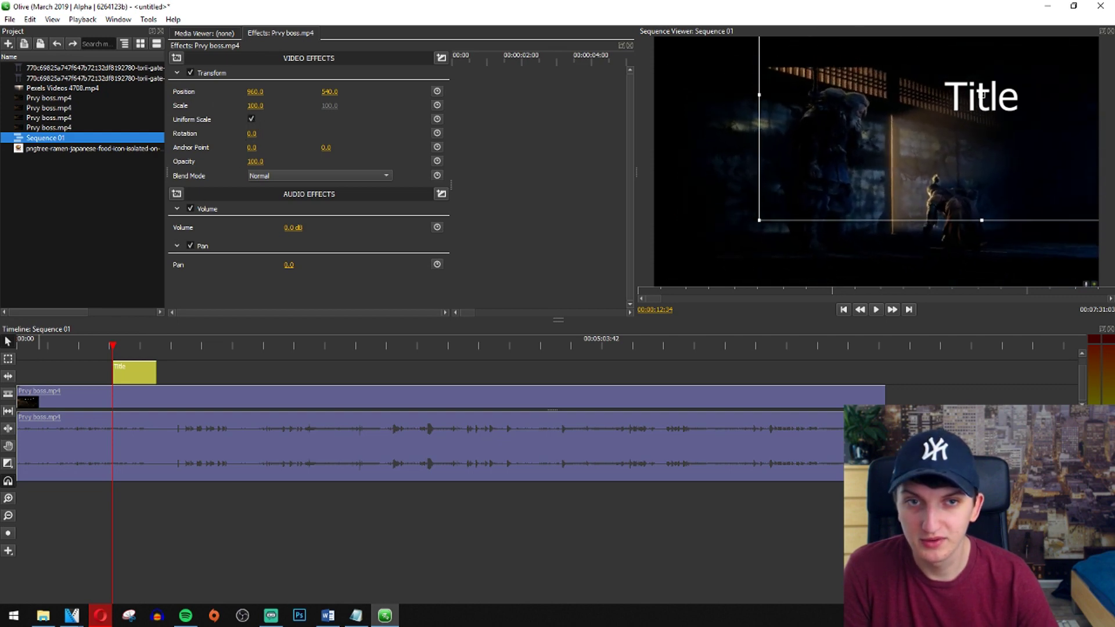
click(177, 209)
click(177, 209)
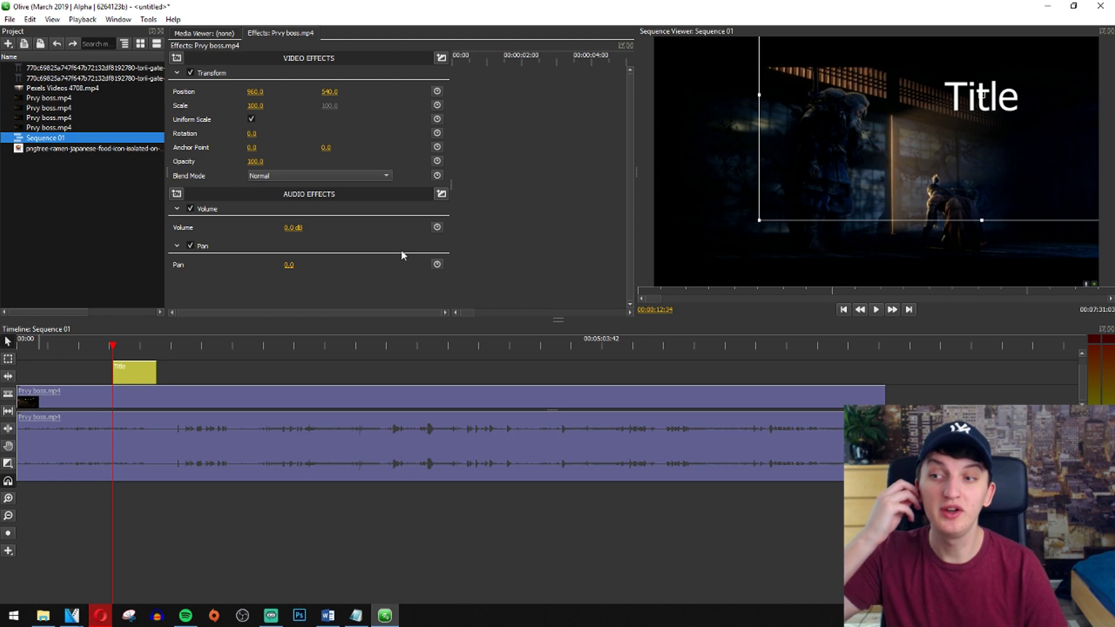
click(168, 351)
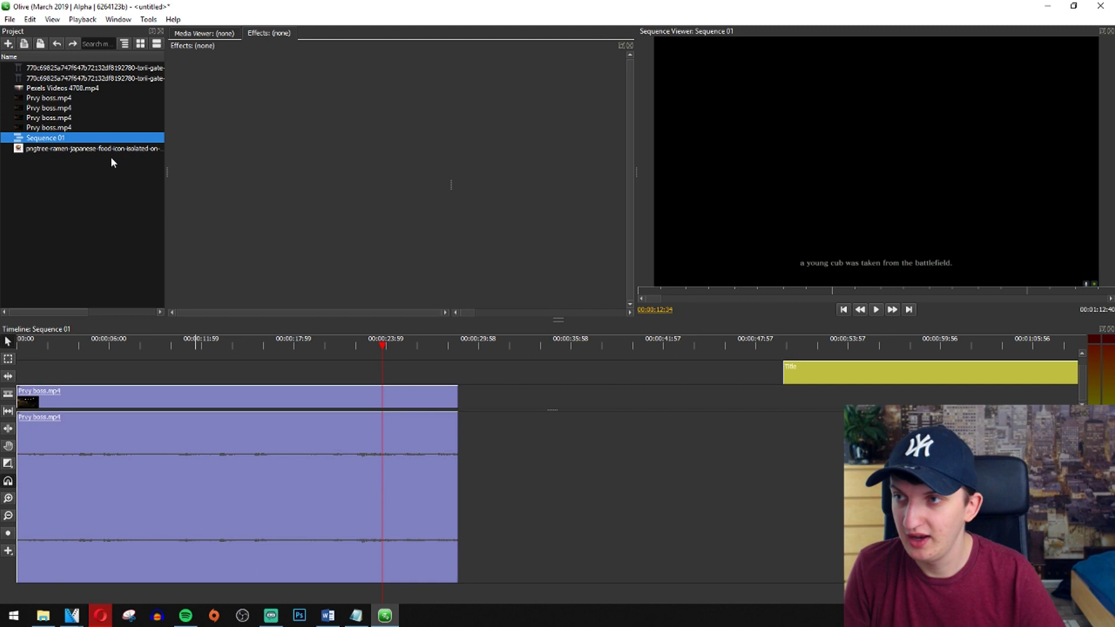
- Fit the sequence in view, select the Prvy boss clips, and lower their volume to 26 dB during playback
click(119, 475)
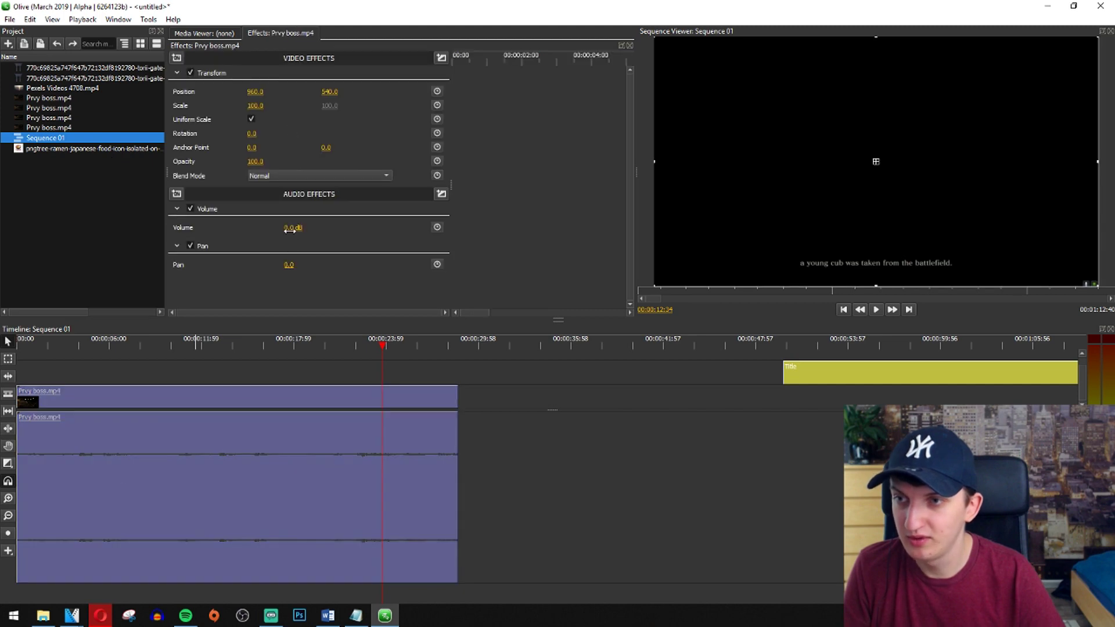
click(197, 352)
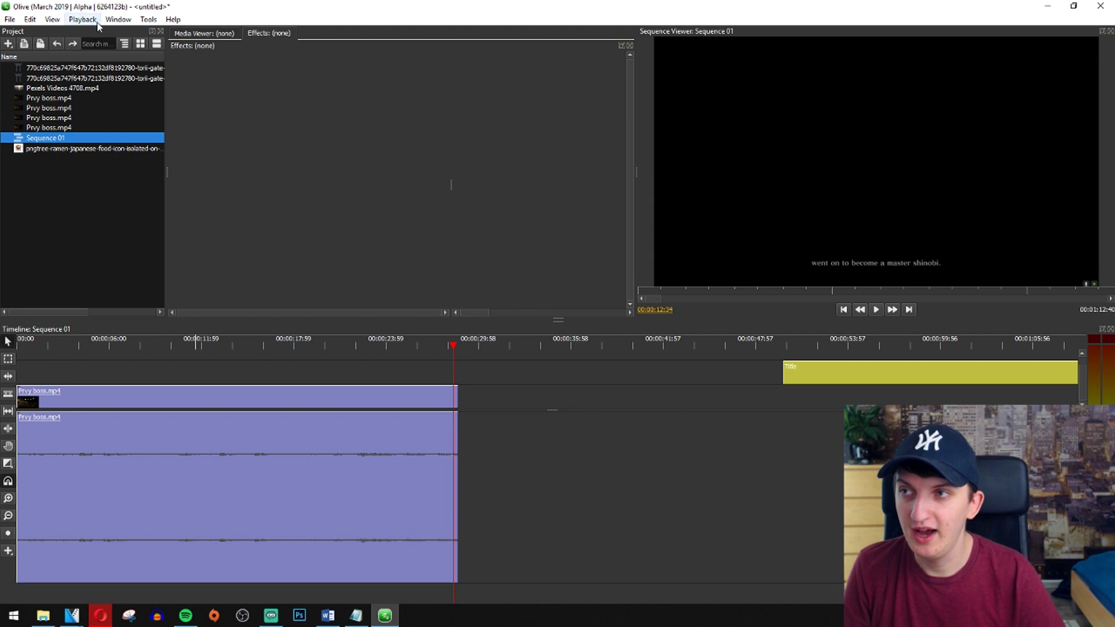
click(236, 458)
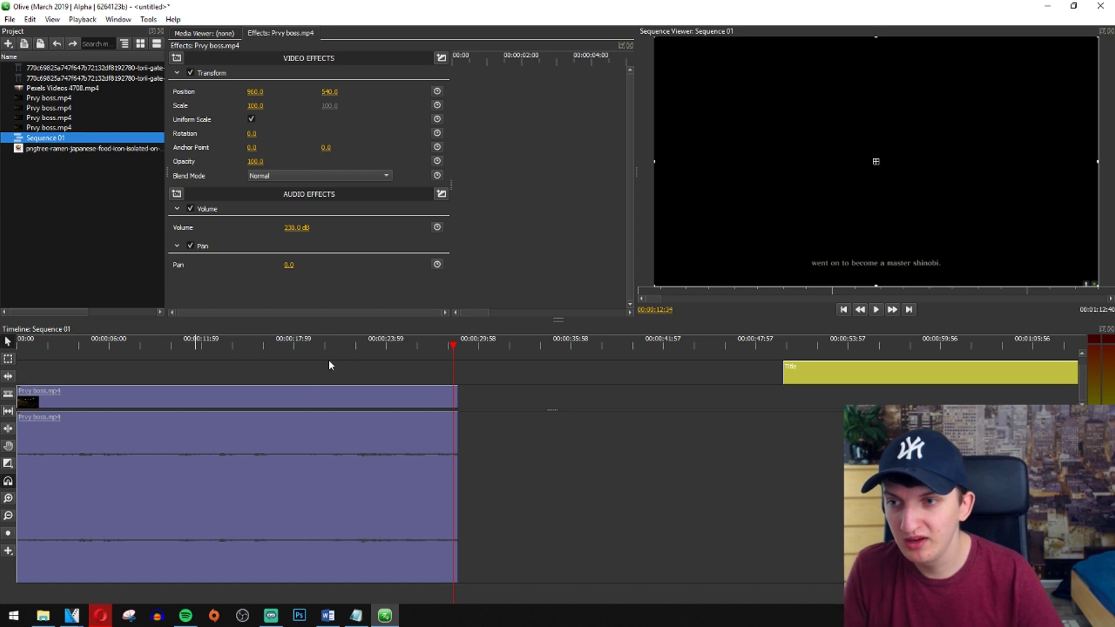
click(346, 354)
click(347, 349)
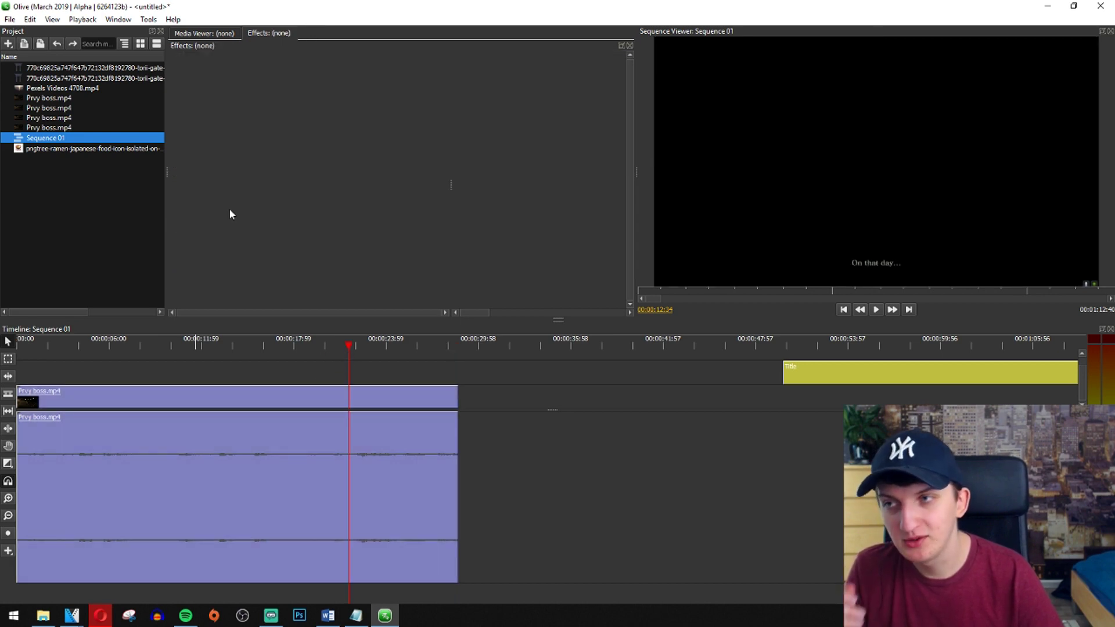
click(266, 446)
key(space)
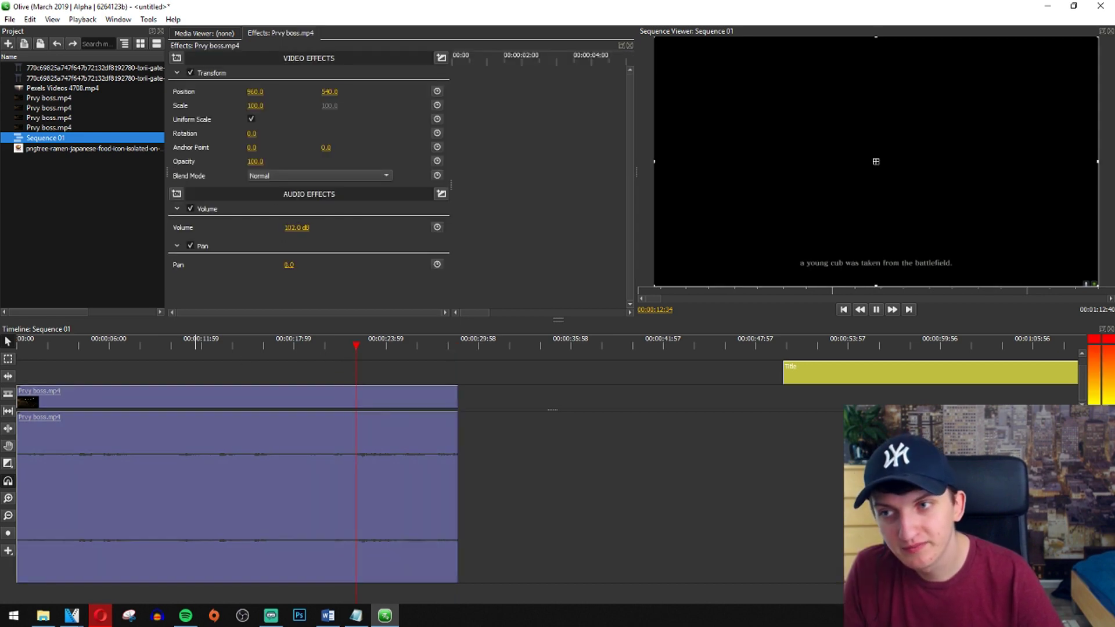
drag(293, 227, 296, 226)
key(space)
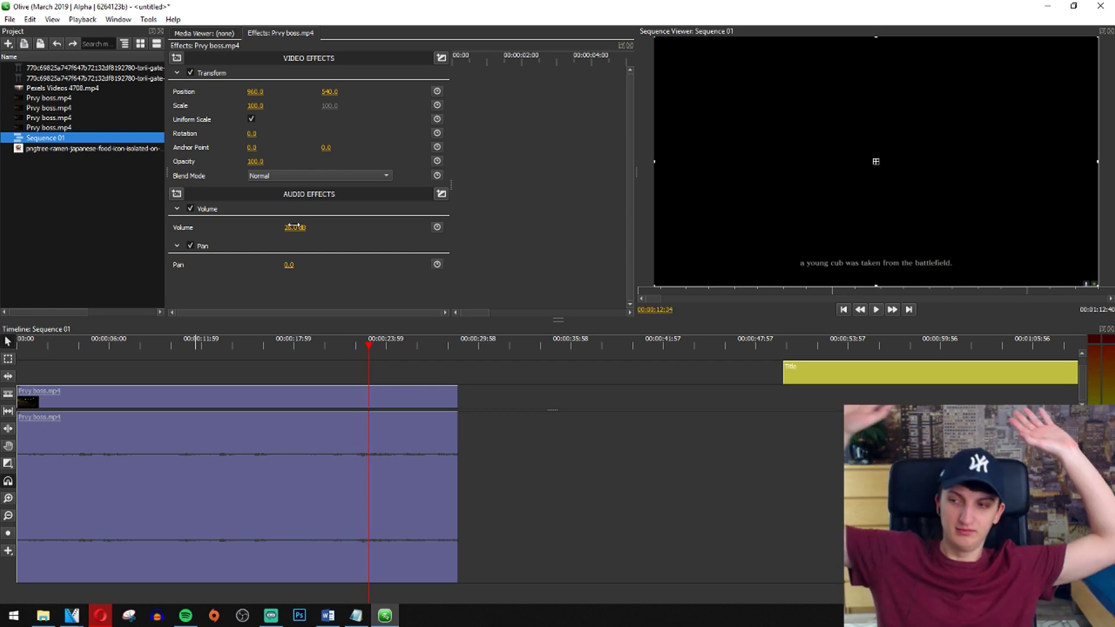
- Replay the section and drag the clip's volume down to 0.0 dB
click(210, 346)
key(space)
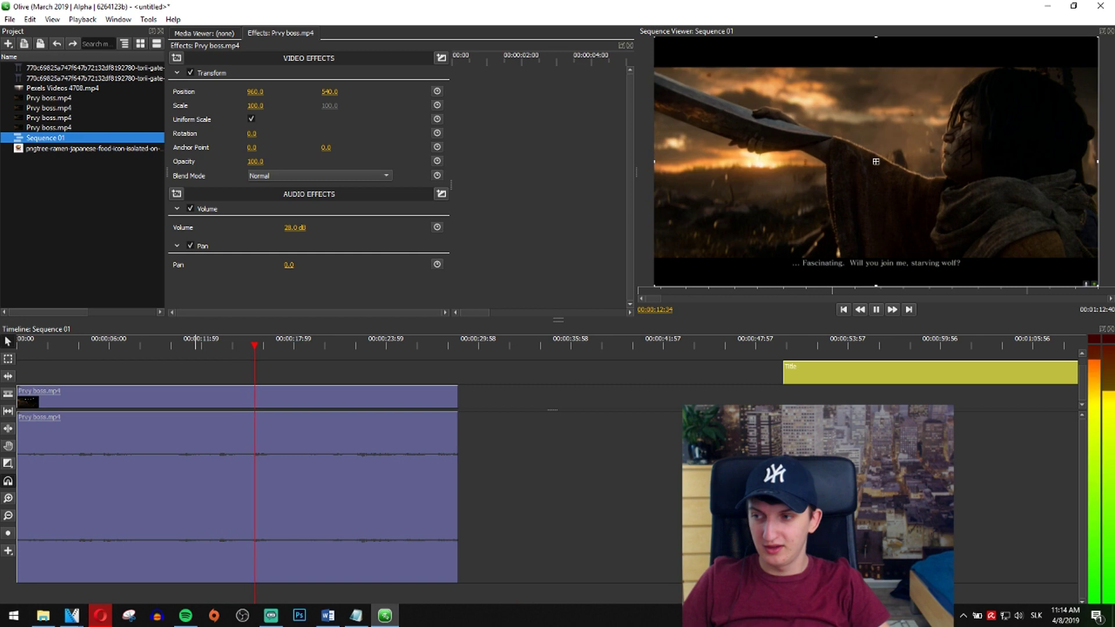
key(space)
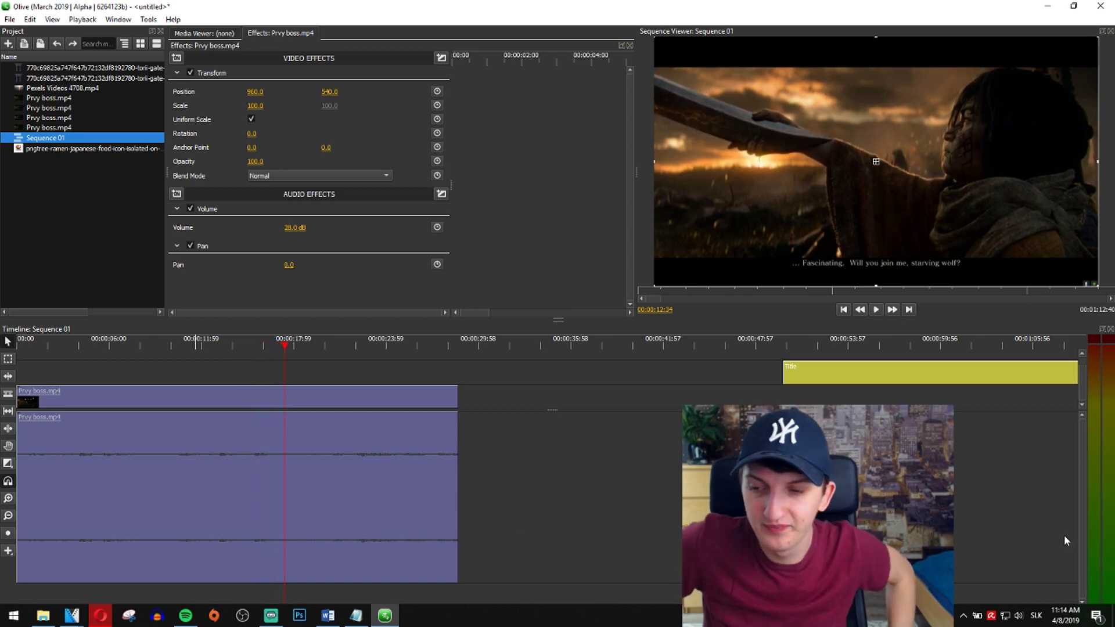
key(space)
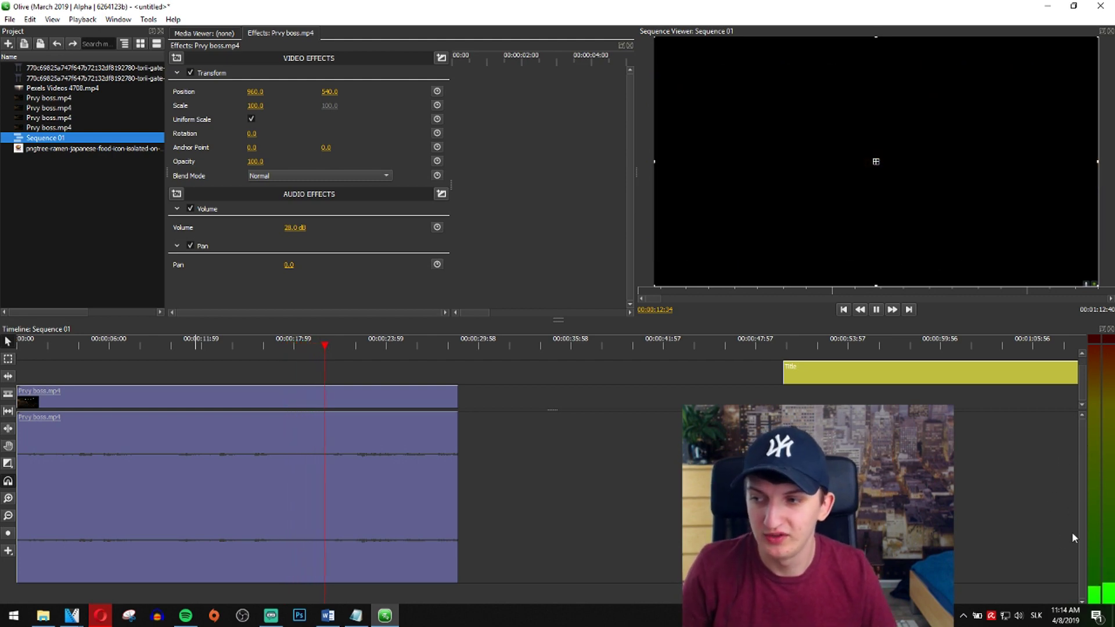
key(space)
drag(297, 227, 279, 227)
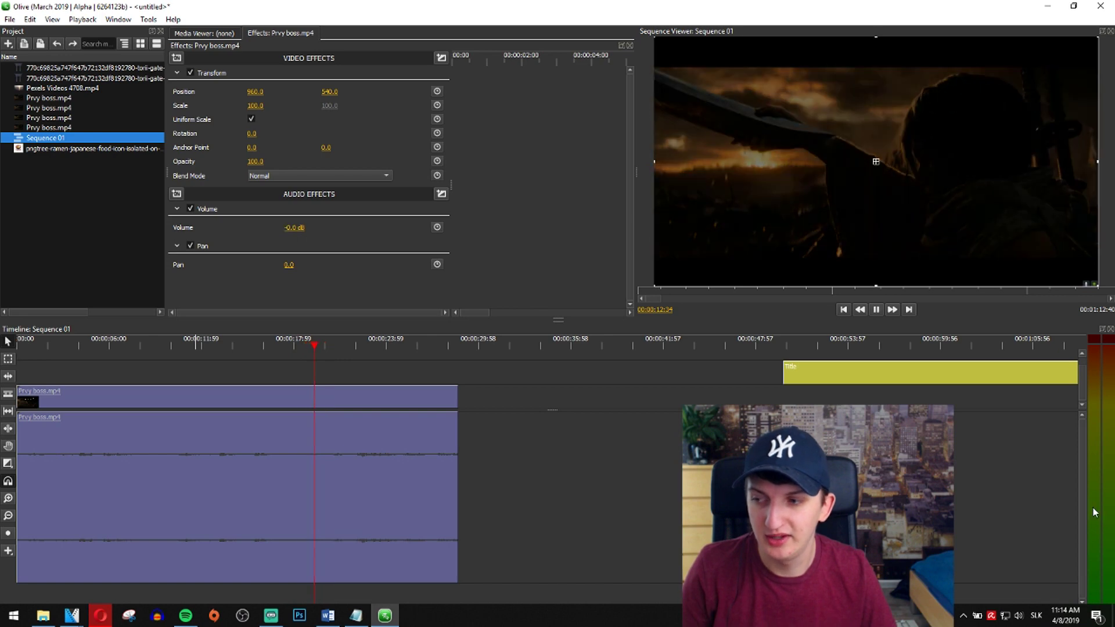
key(space)
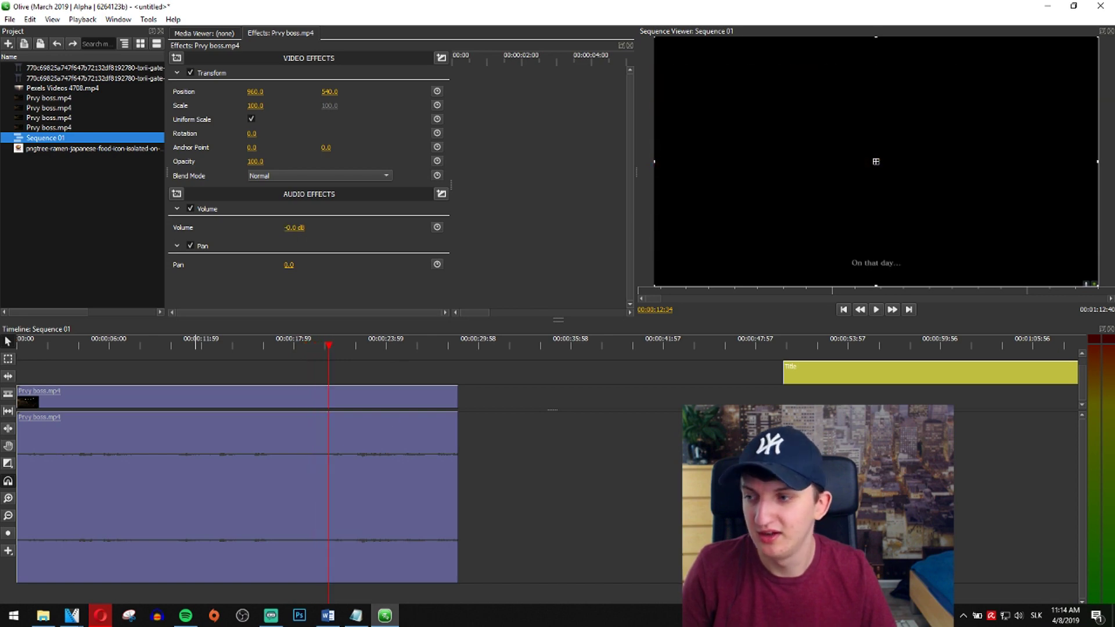
click(187, 358)
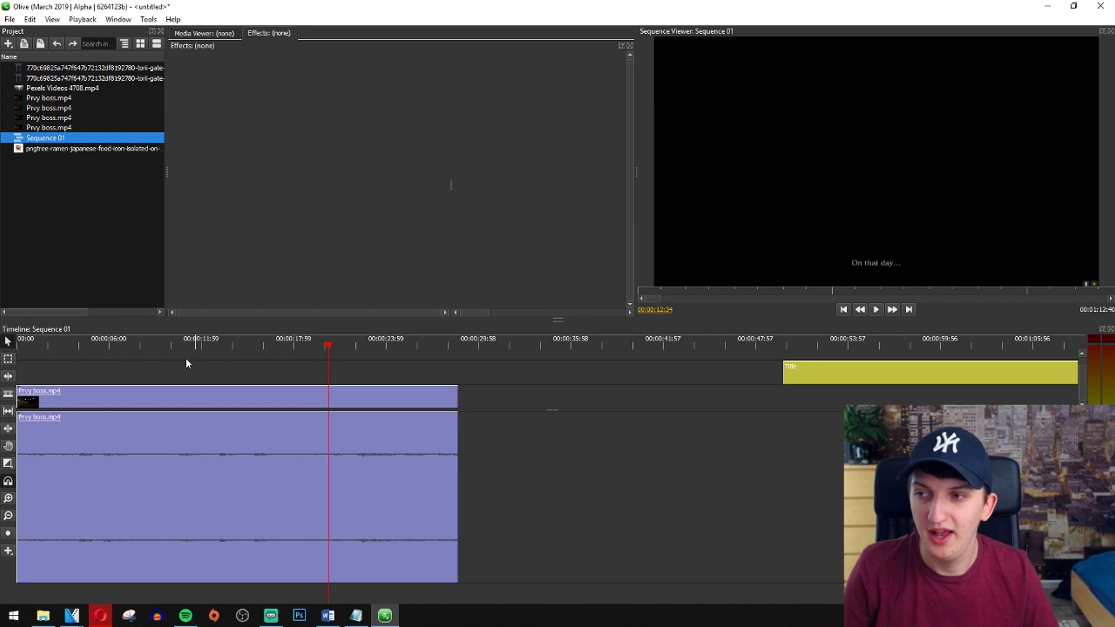
- Razor-cut the Prvy boss clip near 0:12, then snap the second piece back against the first
click(8, 394)
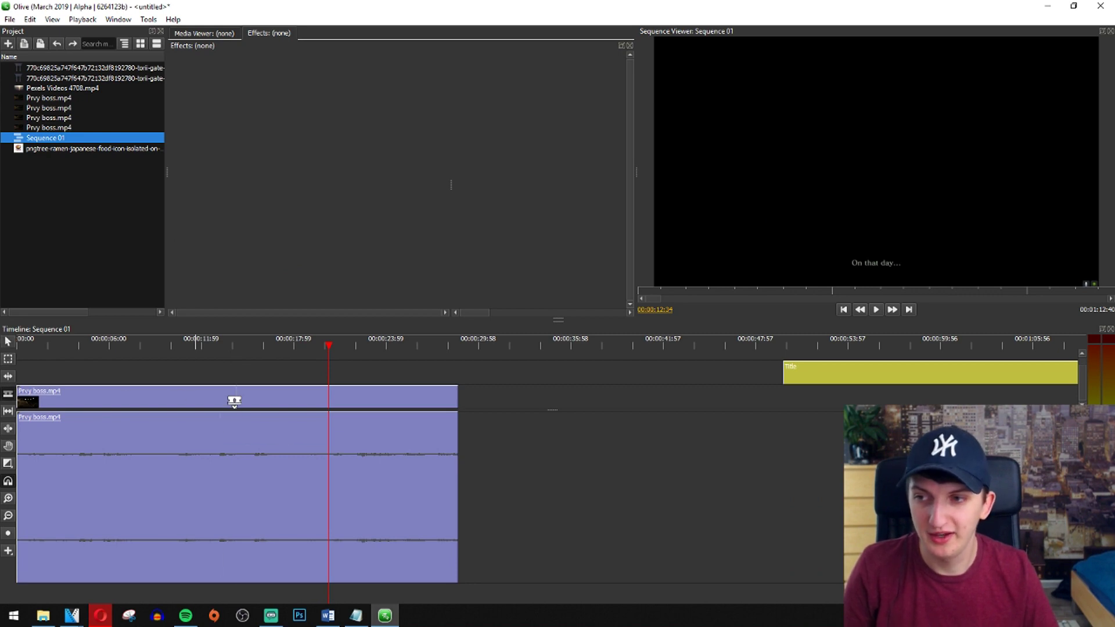
click(233, 400)
click(8, 341)
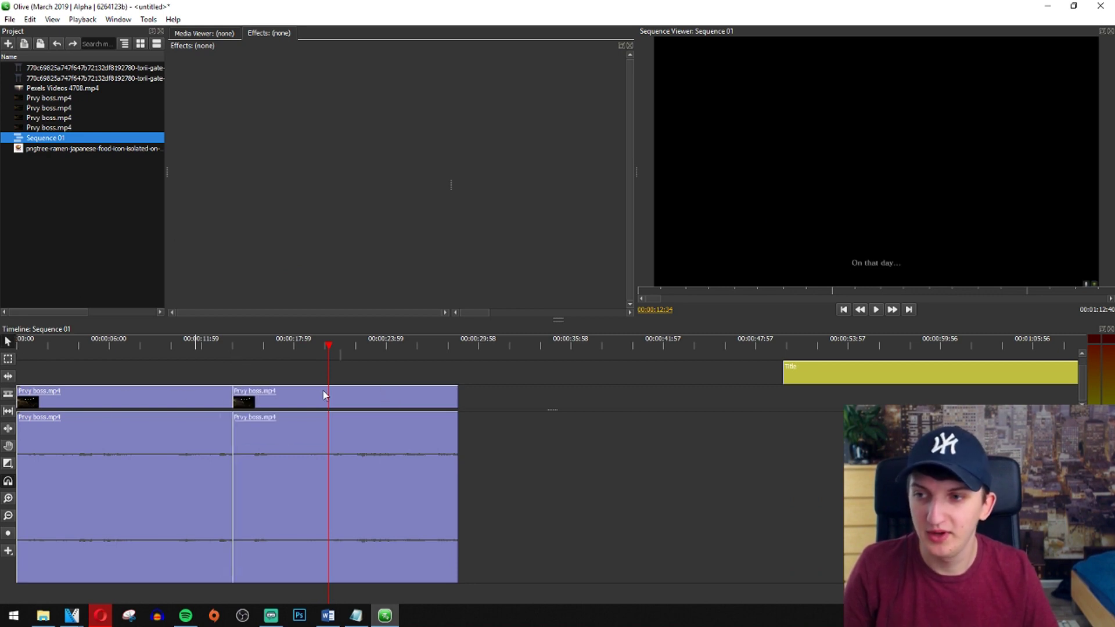
click(303, 401)
mouse_move(303, 401)
mouse_down()
mouse_move(410, 411)
mouse_move(305, 415)
mouse_move(314, 404)
mouse_move(301, 413)
mouse_move(289, 399)
mouse_move(321, 403)
mouse_up()
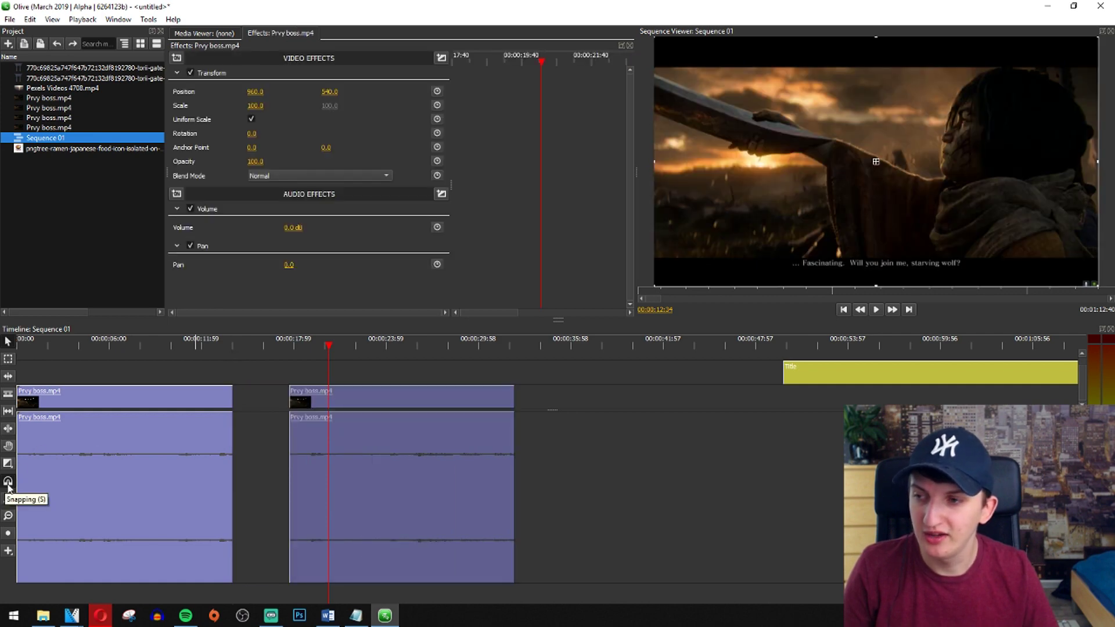
drag(399, 511, 467, 523)
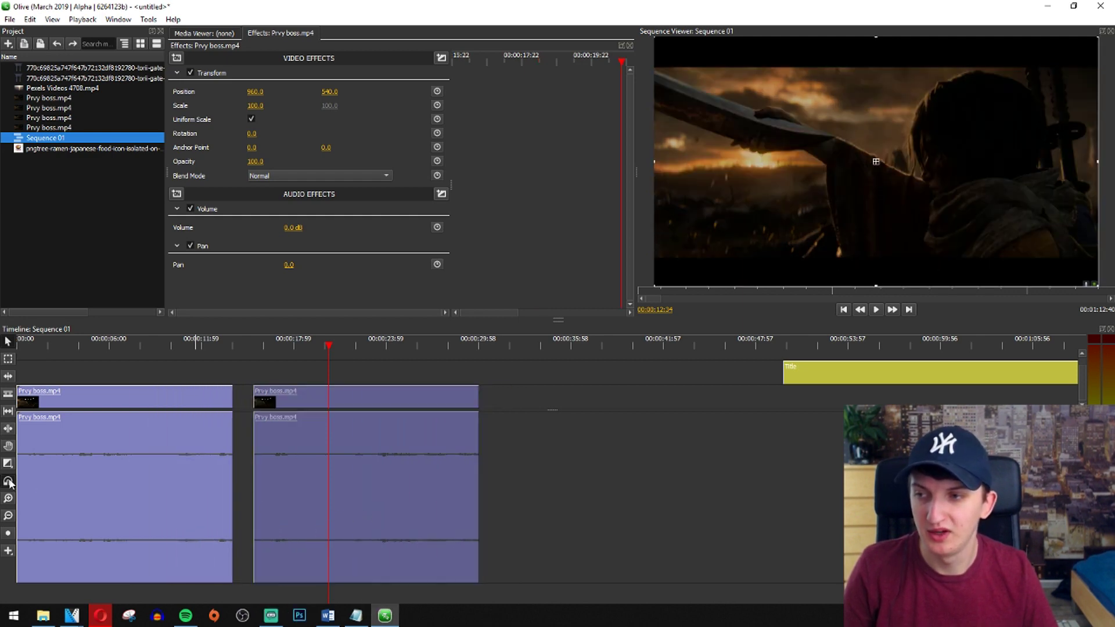
drag(360, 495, 341, 498)
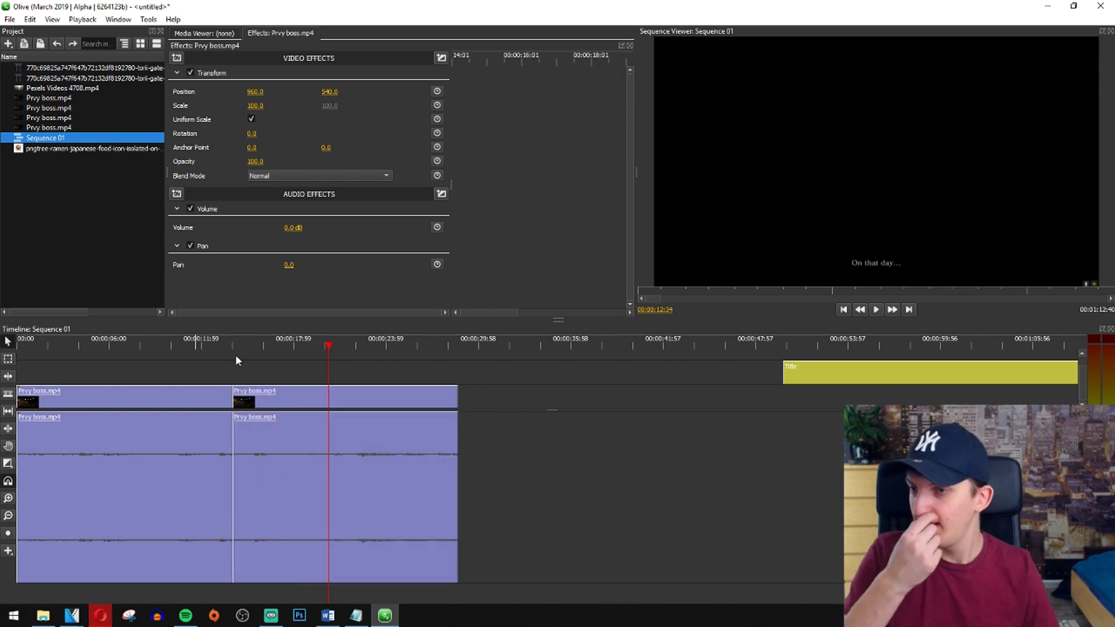
click(236, 360)
- Add a Cross Dissolve at the cut between the two Prvy boss.mp4 pieces, around 0:13
drag(328, 347, 241, 334)
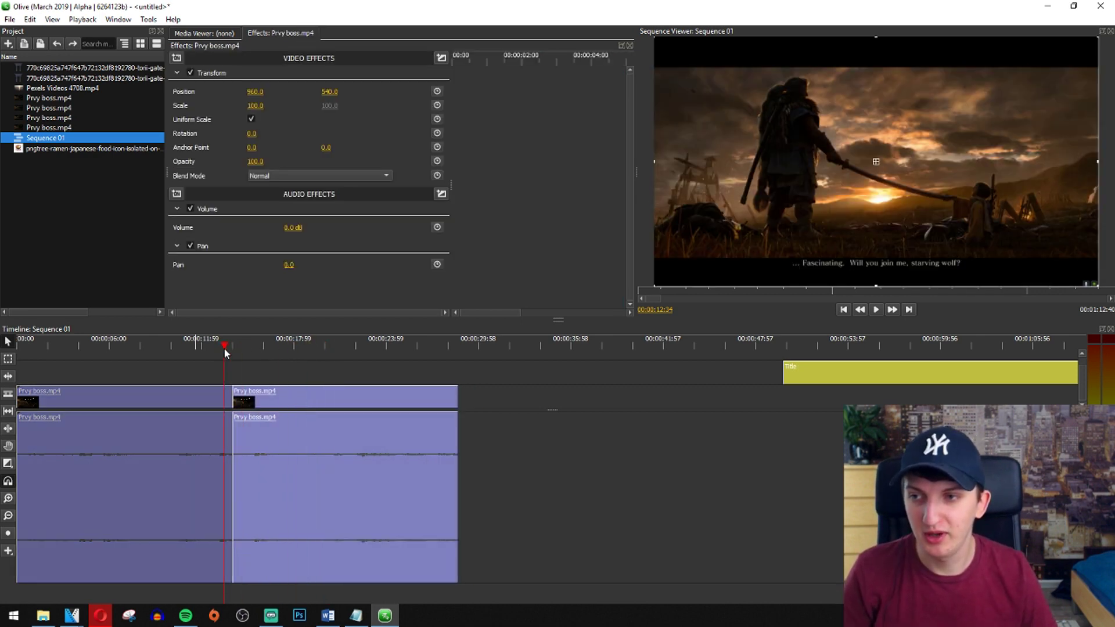
drag(225, 352, 228, 353)
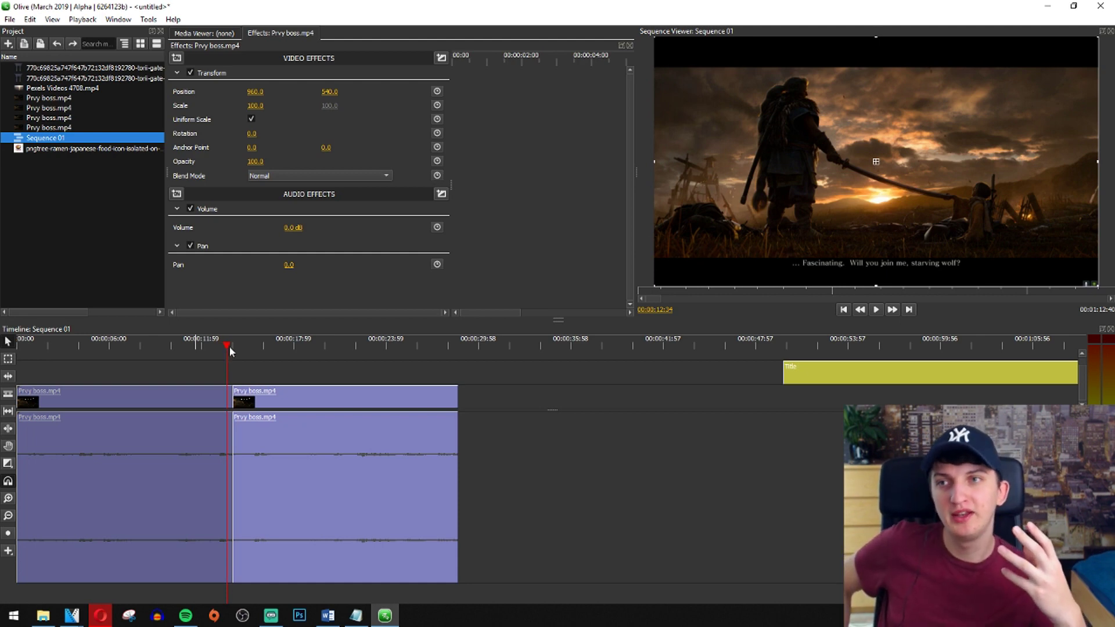
click(441, 57)
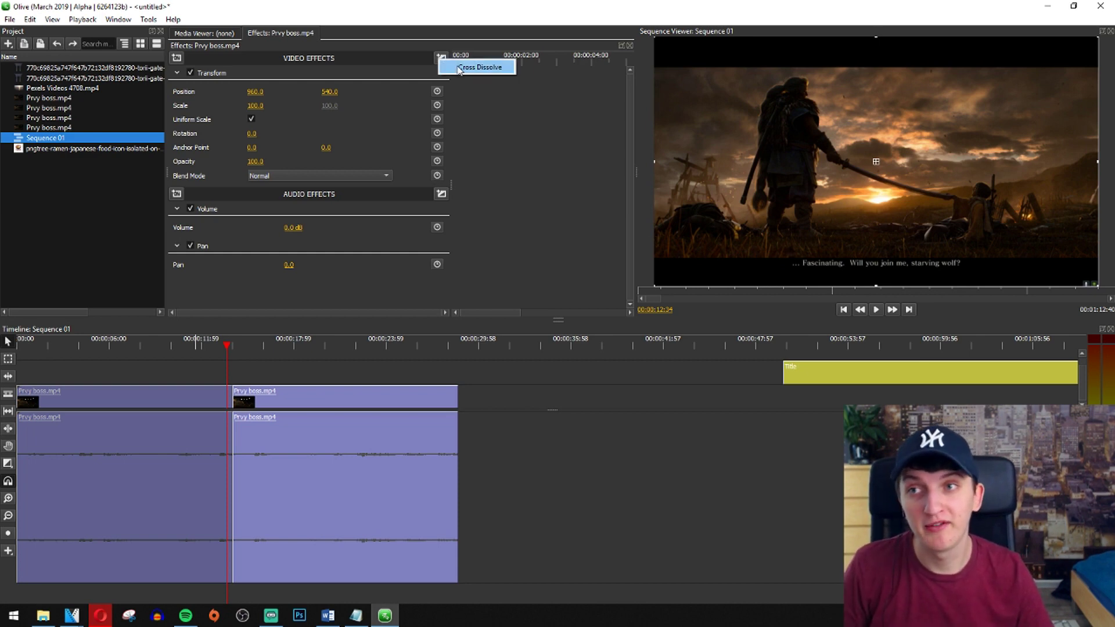
click(478, 67)
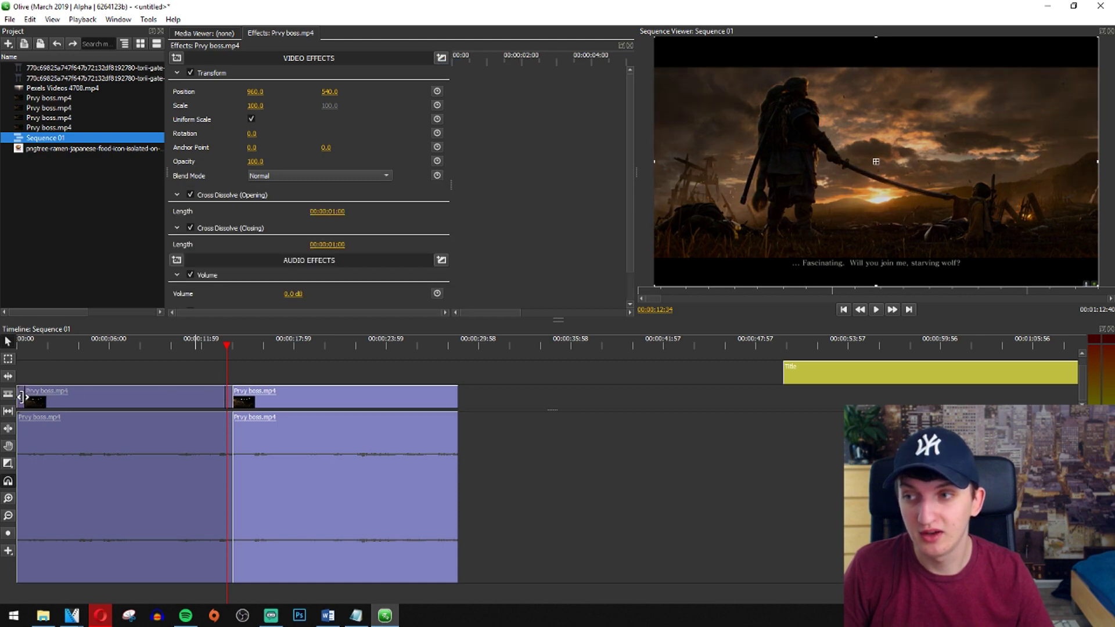
drag(24, 397, 11, 404)
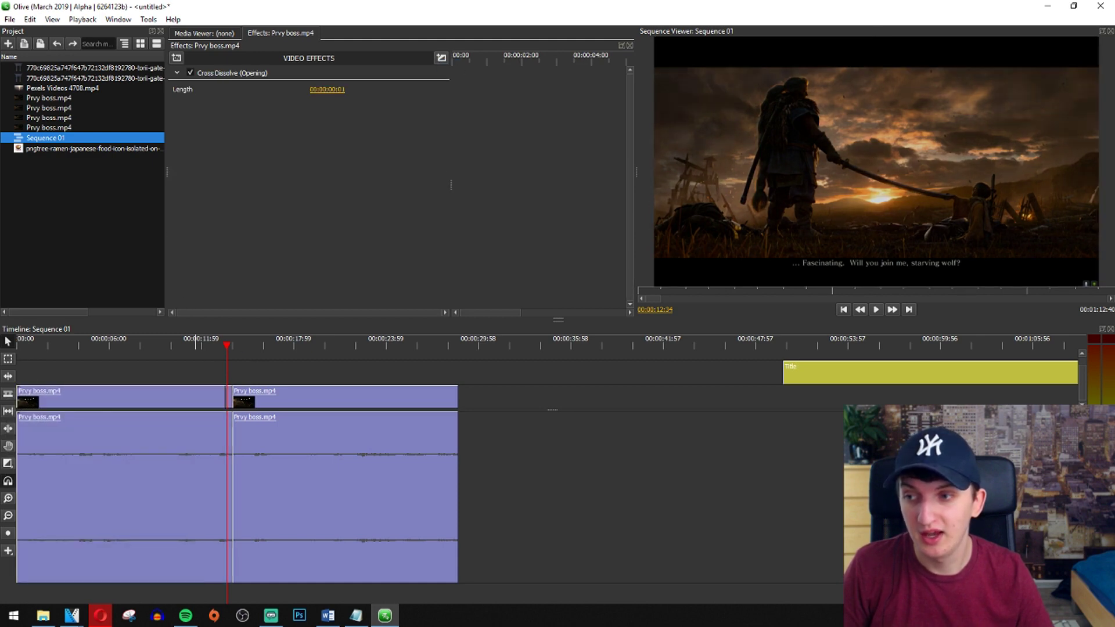
click(8, 498)
click(9, 499)
click(8, 499)
click(8, 498)
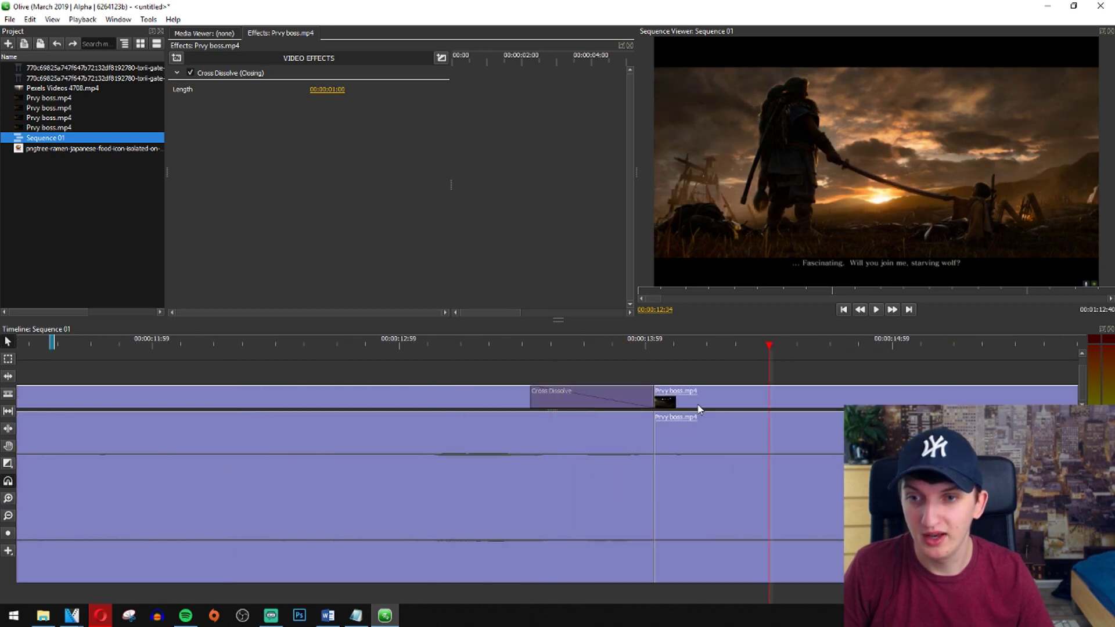
- Add a second Cross Dissolve to the second Prvy boss.mp4 clip and preview the join
click(685, 403)
click(443, 60)
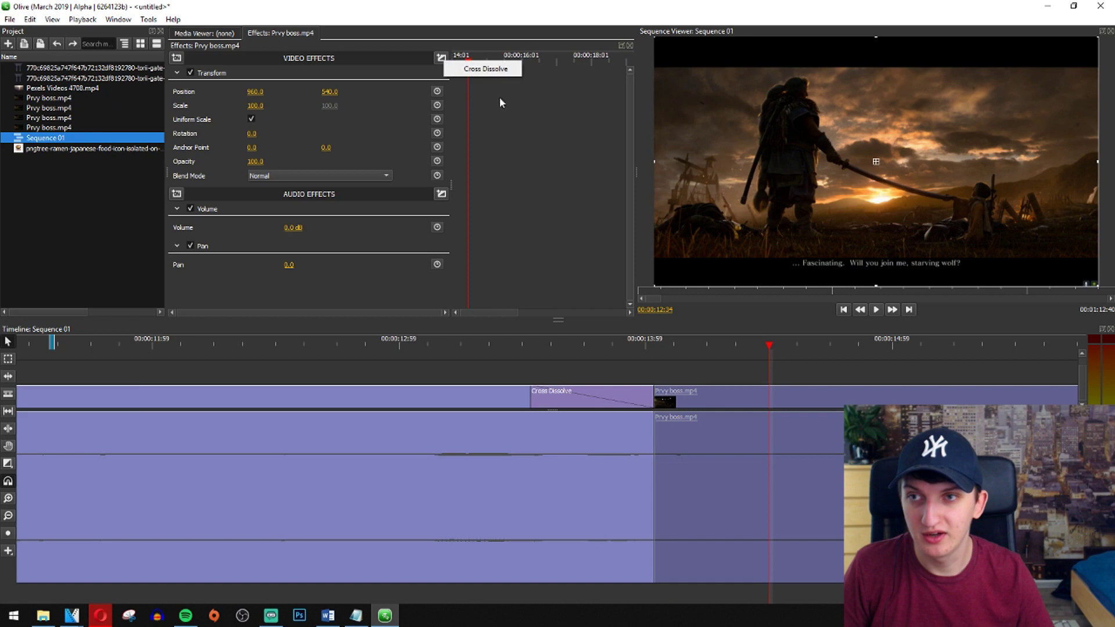
click(476, 68)
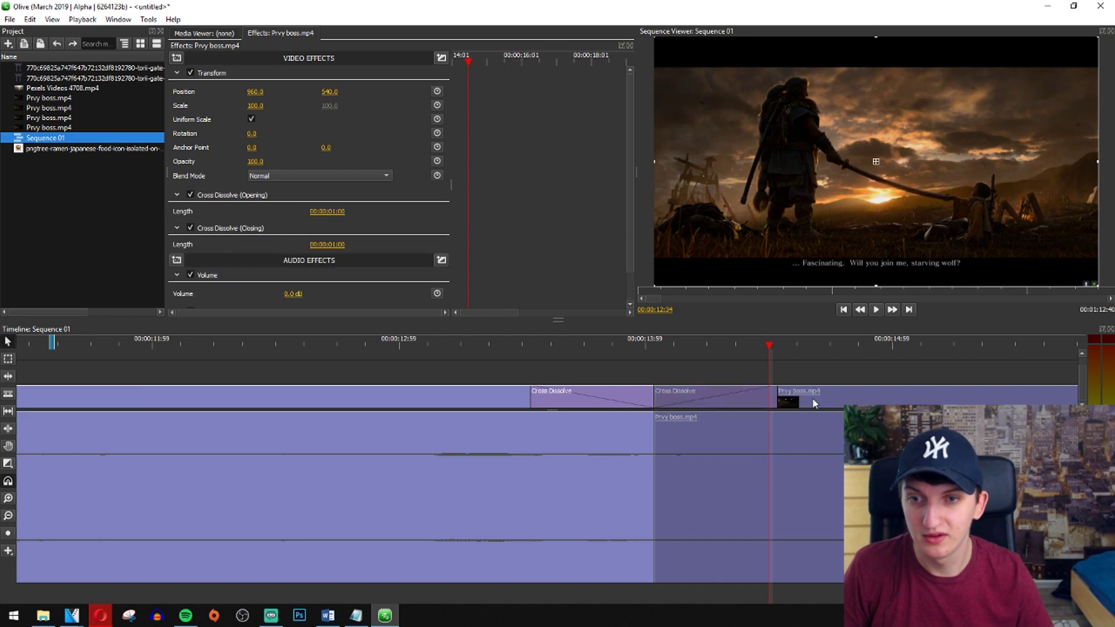
click(697, 379)
key(space)
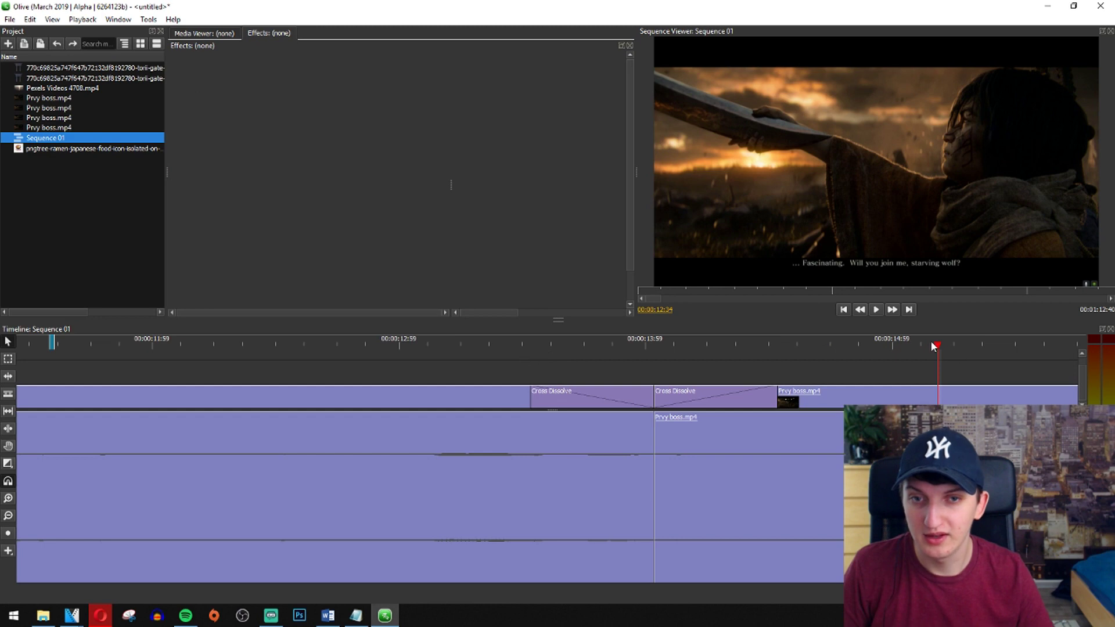
drag(933, 346, 472, 348)
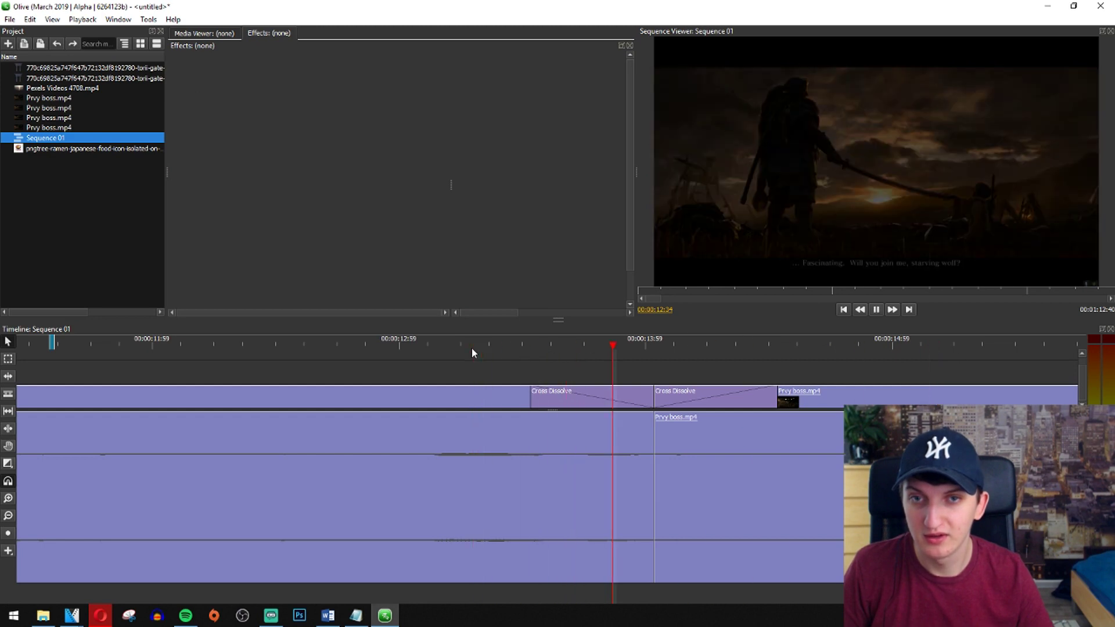
key(space)
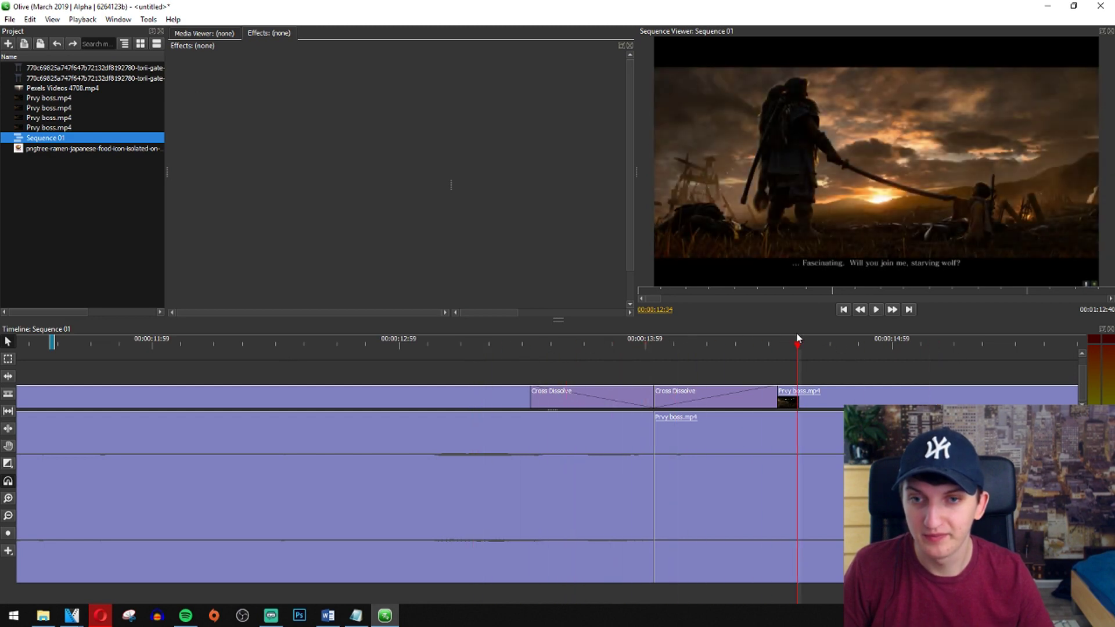
- Lengthen both Cross Dissolves so the cut fades smoothly, and play it back to check
drag(780, 396, 913, 393)
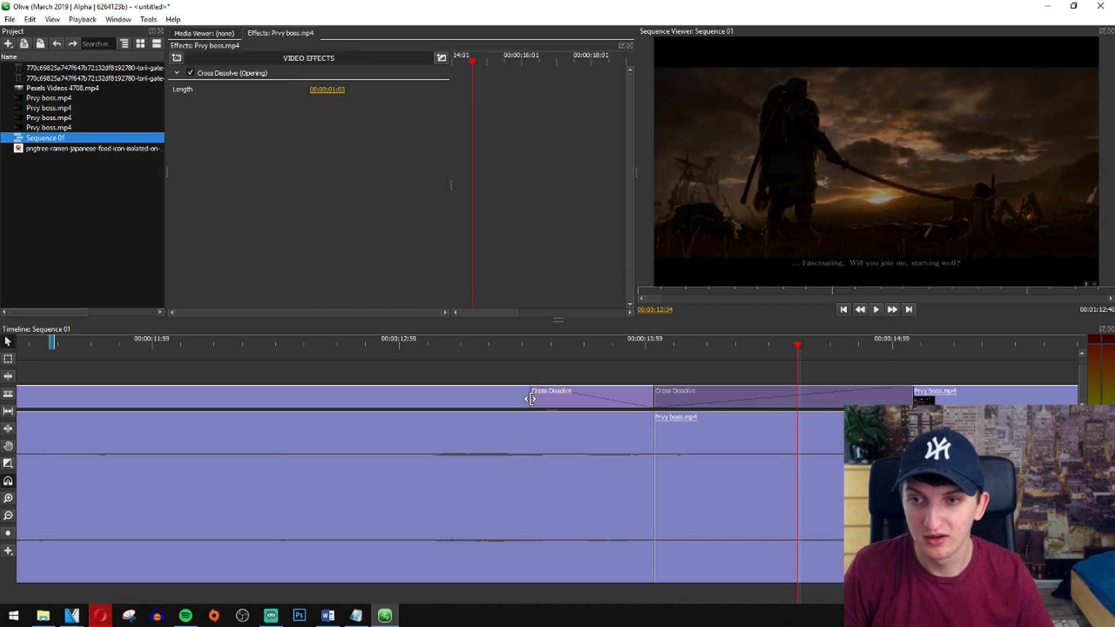
drag(531, 398, 390, 397)
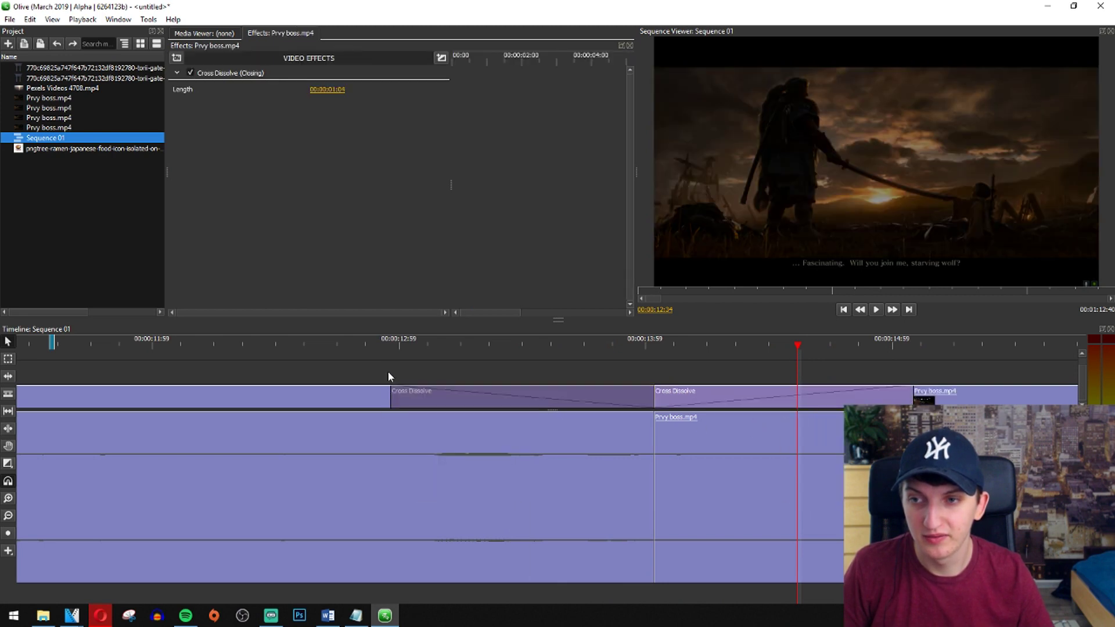
click(392, 346)
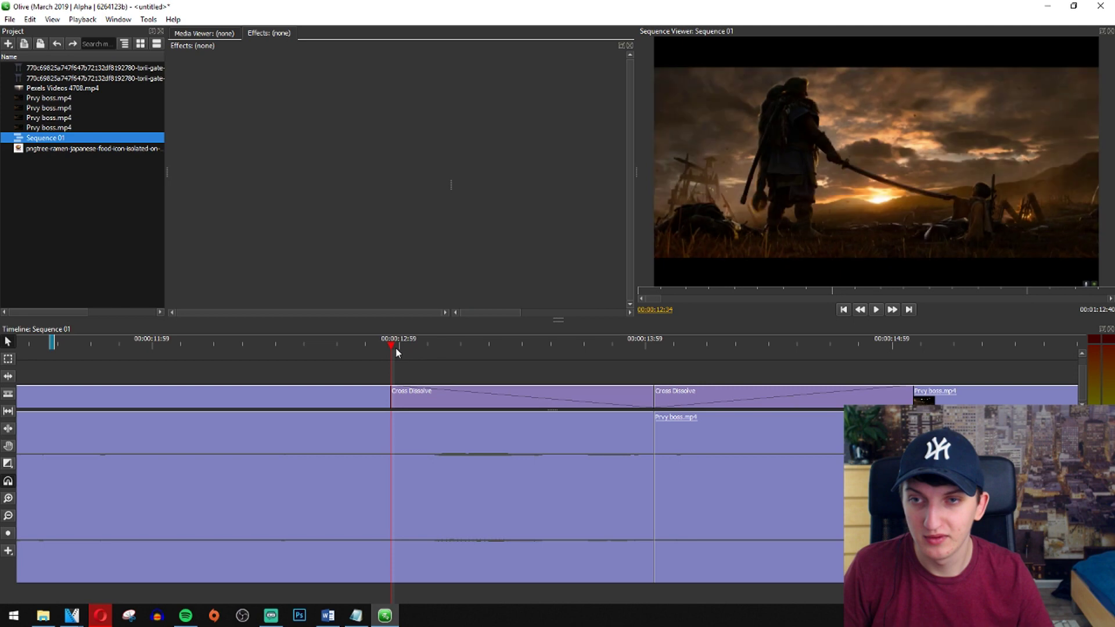
key(space)
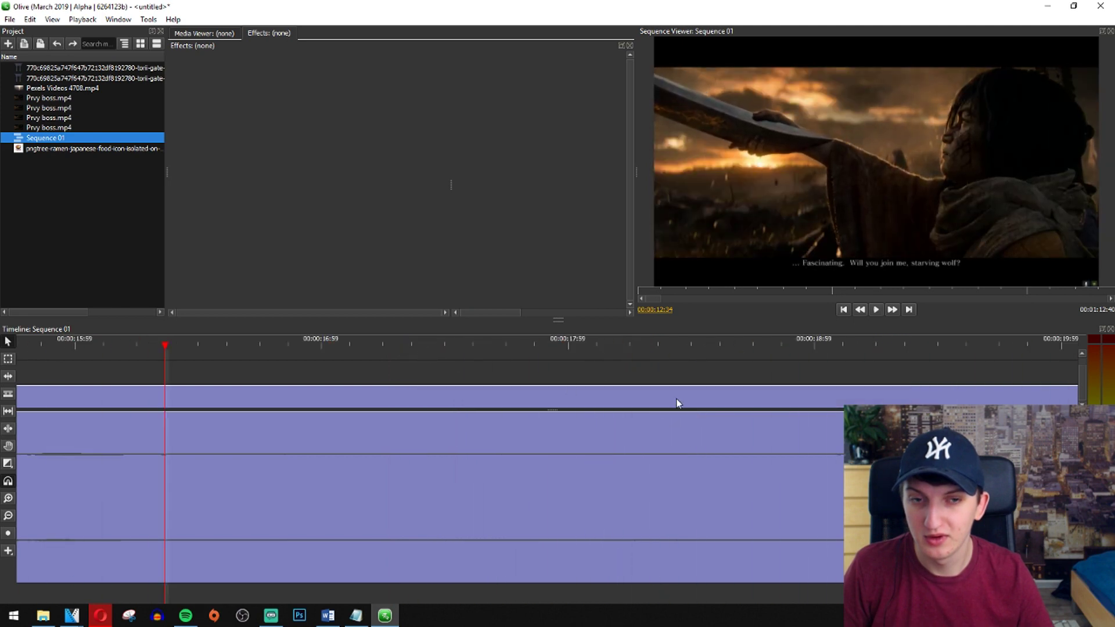
key(space)
key(minus)
key(minus)
key(minus)
key(minus)
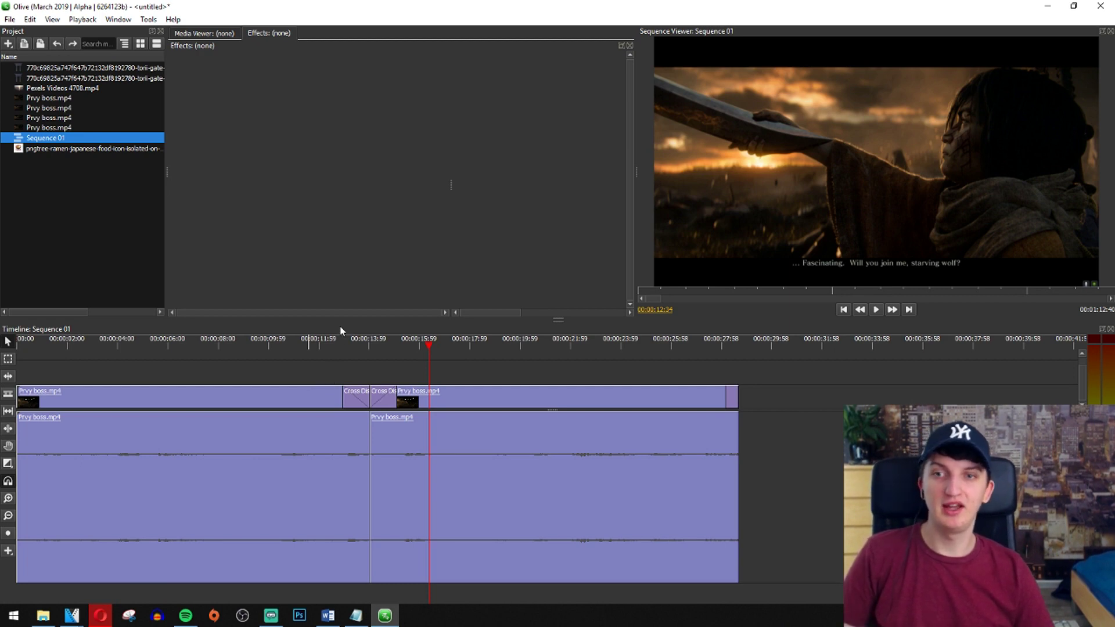
scroll(388, 483, right, 1)
- Trim the Title clip shorter and place it over the footage starting around 00:00:08
scroll(387, 483, right, 10)
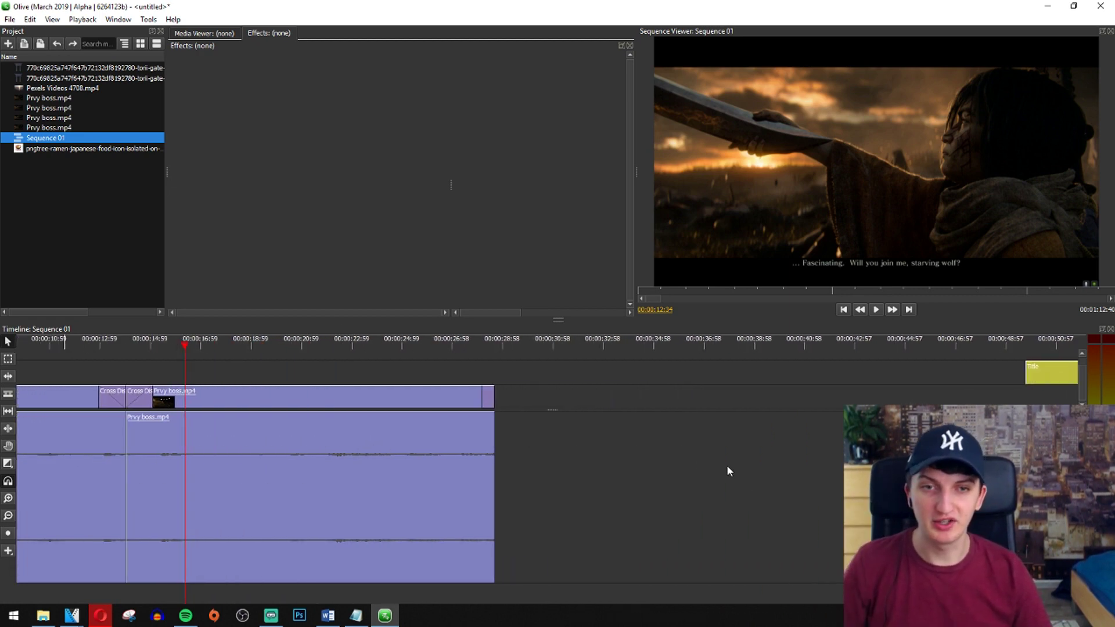
drag(1035, 365, 141, 386)
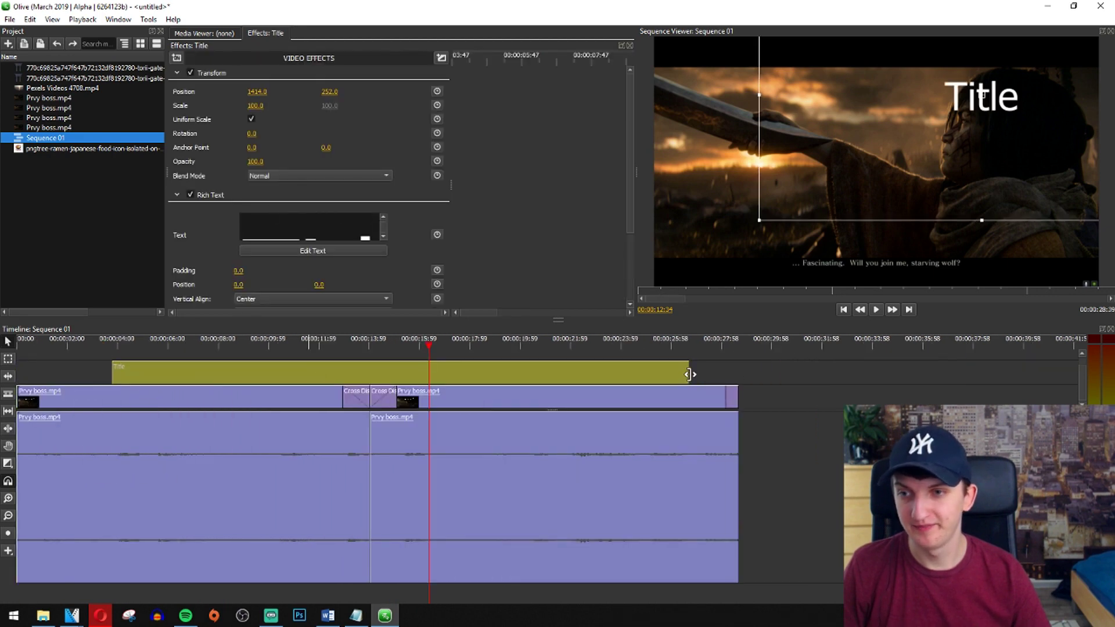
drag(688, 380, 342, 379)
drag(252, 376, 369, 372)
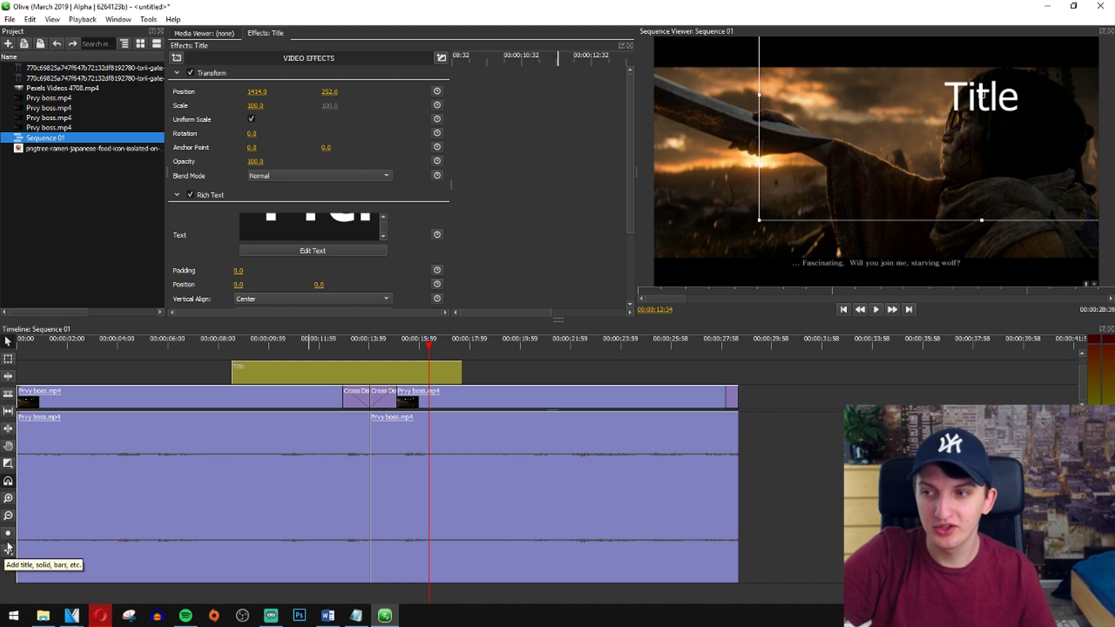
- Place the title upper right with anchor point -23, 30 and position about 1571, 310
click(232, 342)
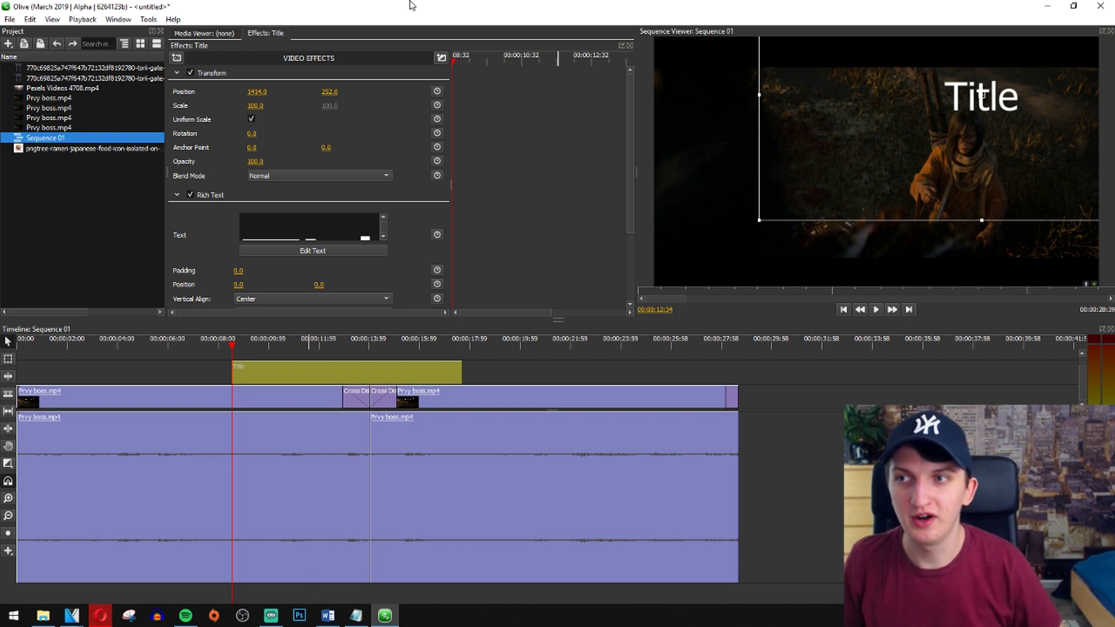
drag(995, 93, 1040, 101)
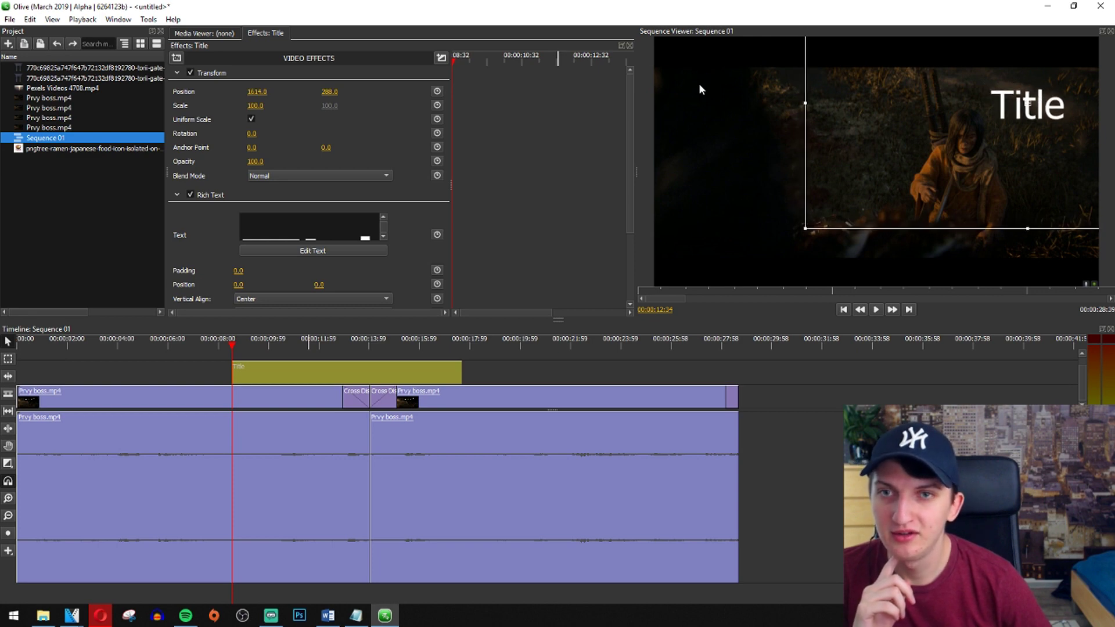
key(space)
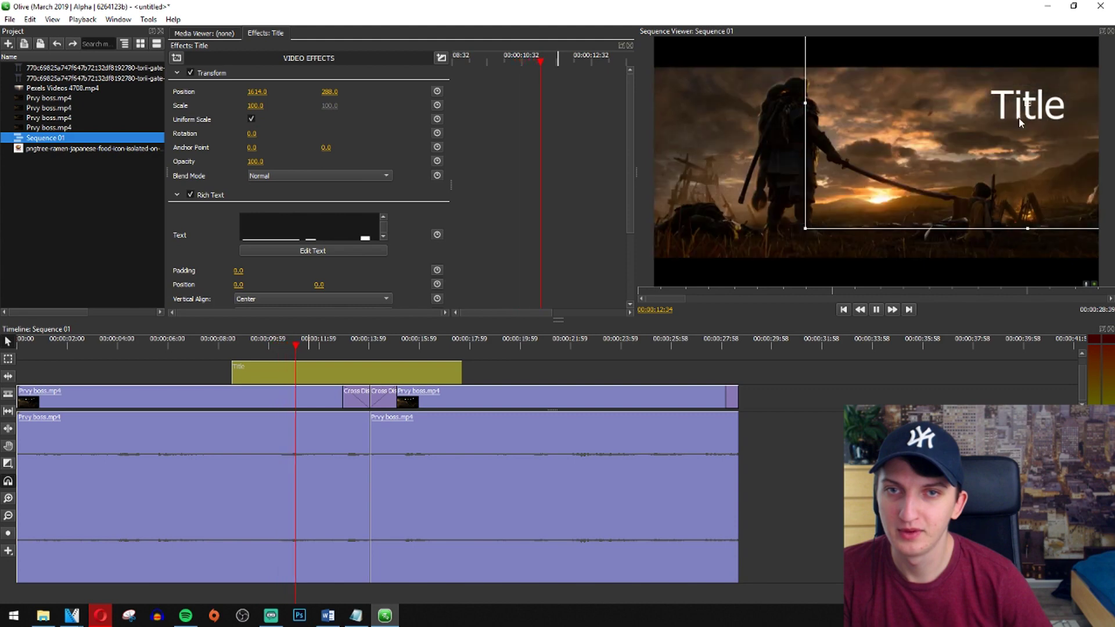
key(space)
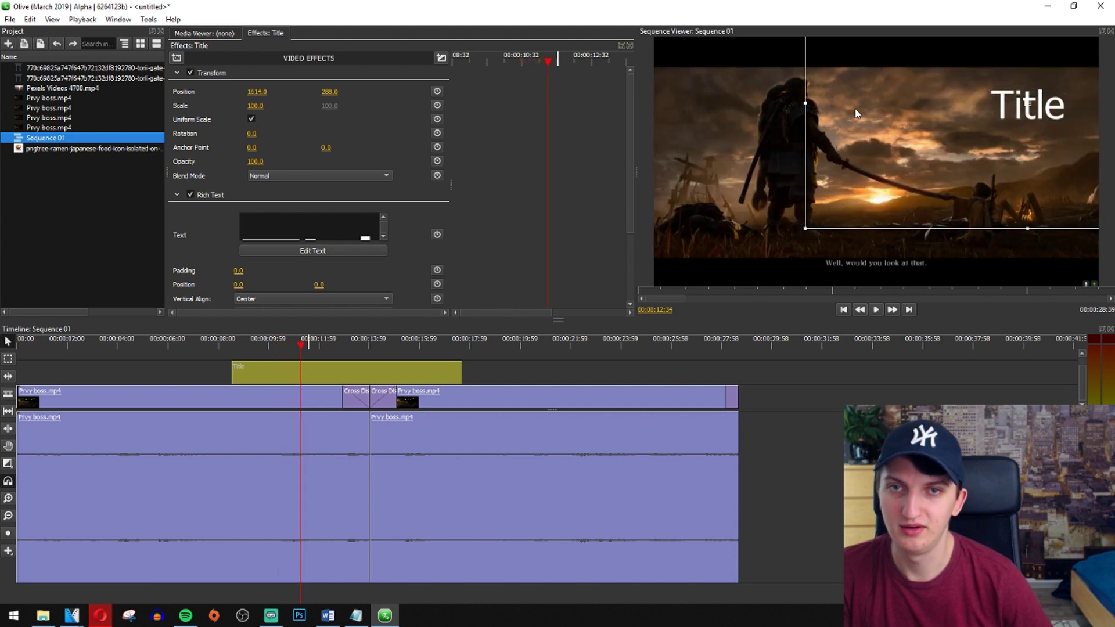
drag(1036, 103, 975, 106)
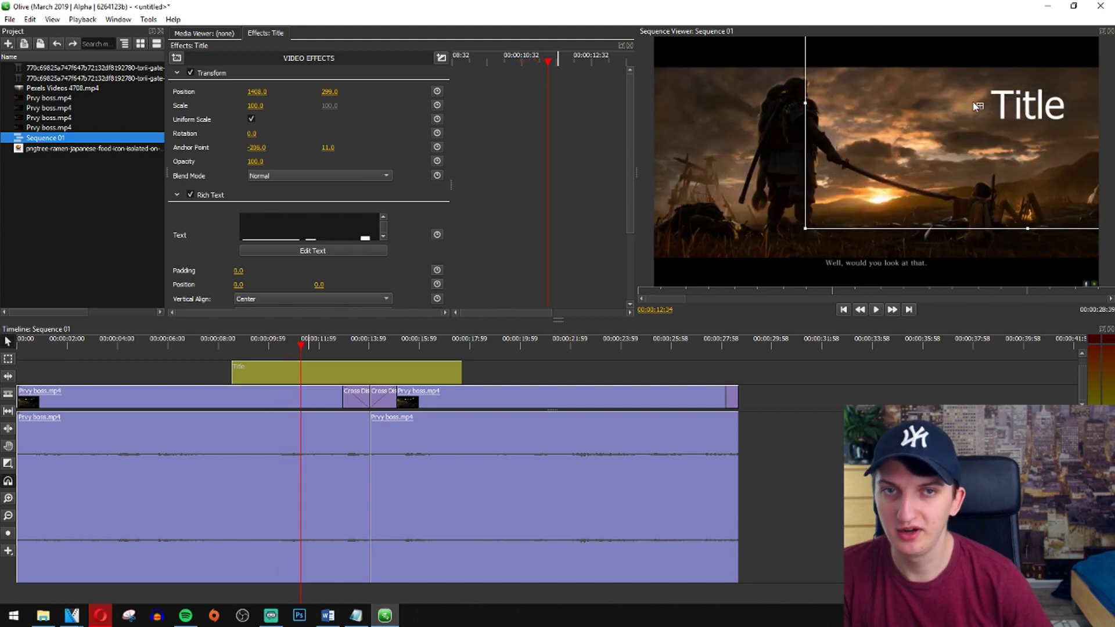
drag(903, 106, 1061, 101)
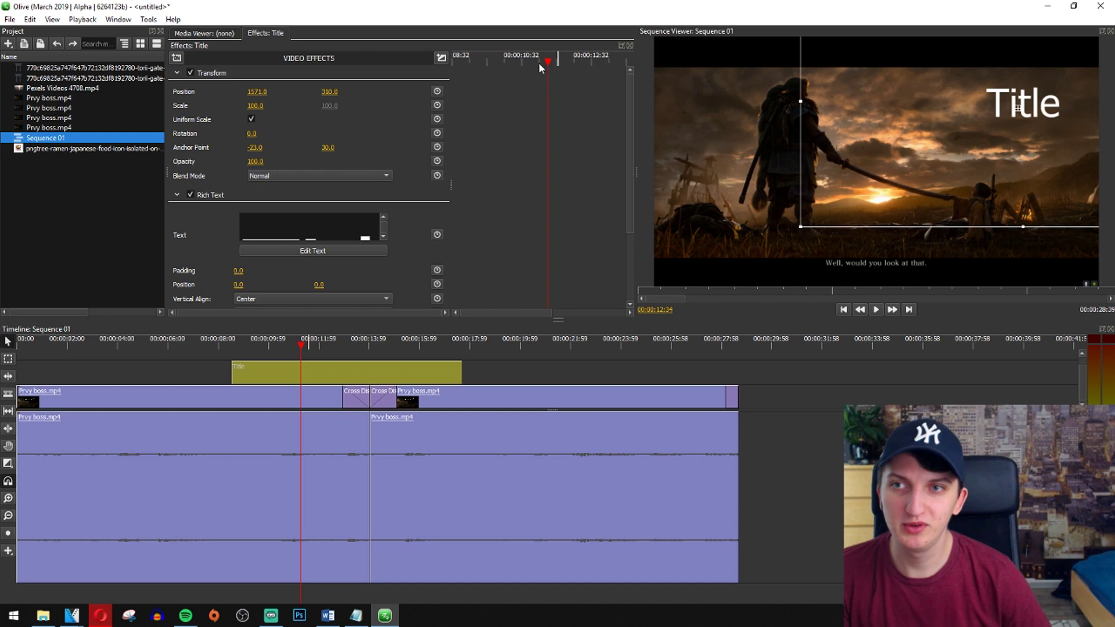
- Keyframe the Title's position so it slides from about 676, 307 at 9 seconds toward the upper right
click(451, 351)
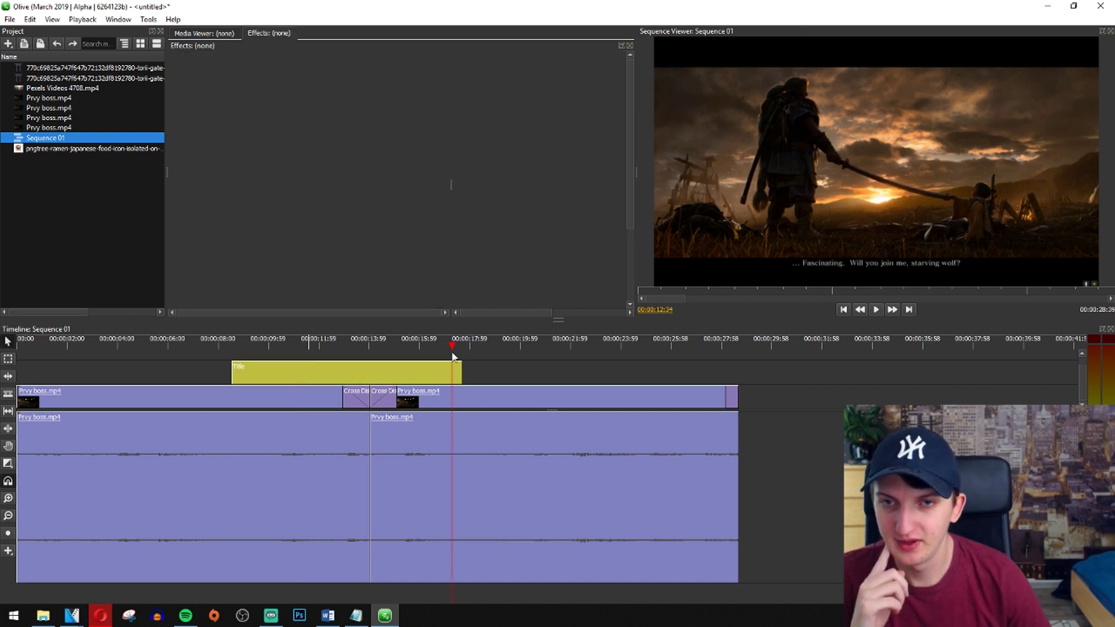
click(406, 373)
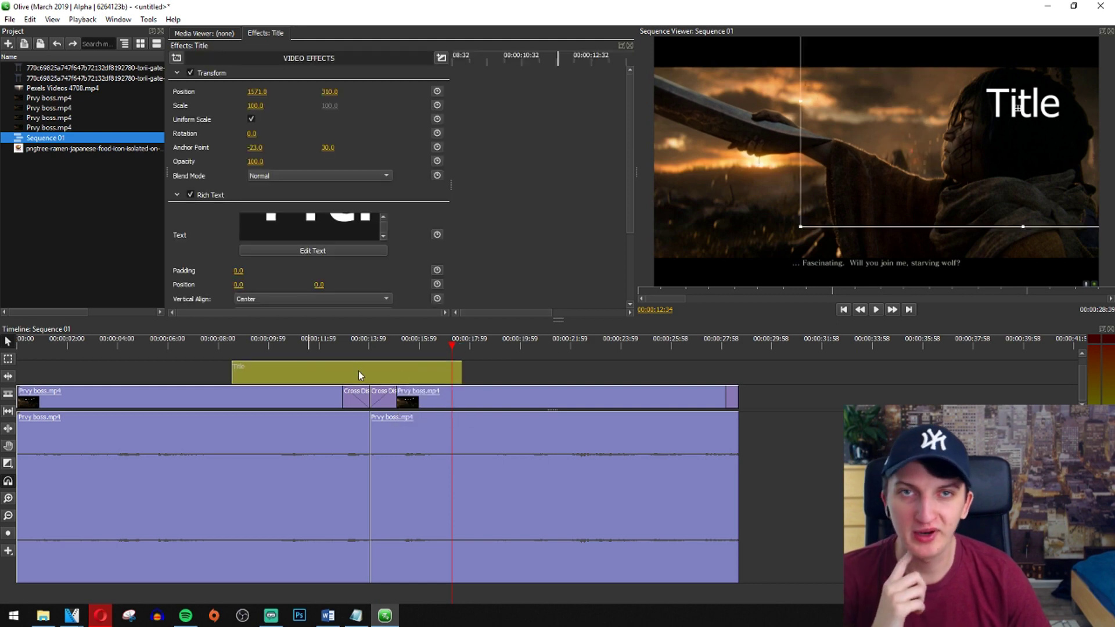
click(437, 91)
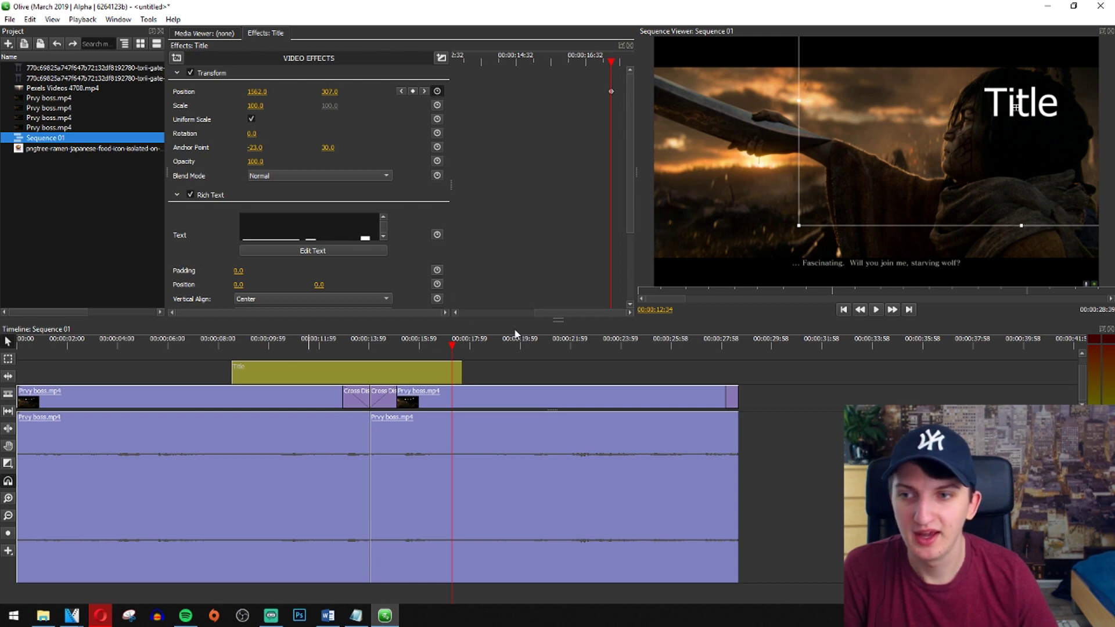
click(242, 347)
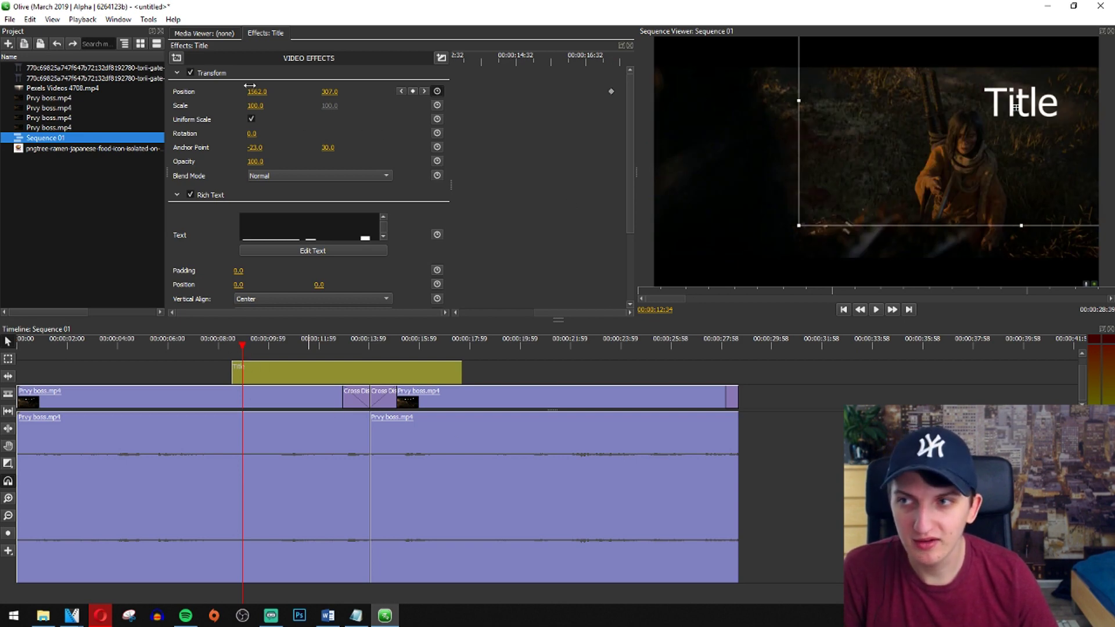
drag(1016, 106, 809, 107)
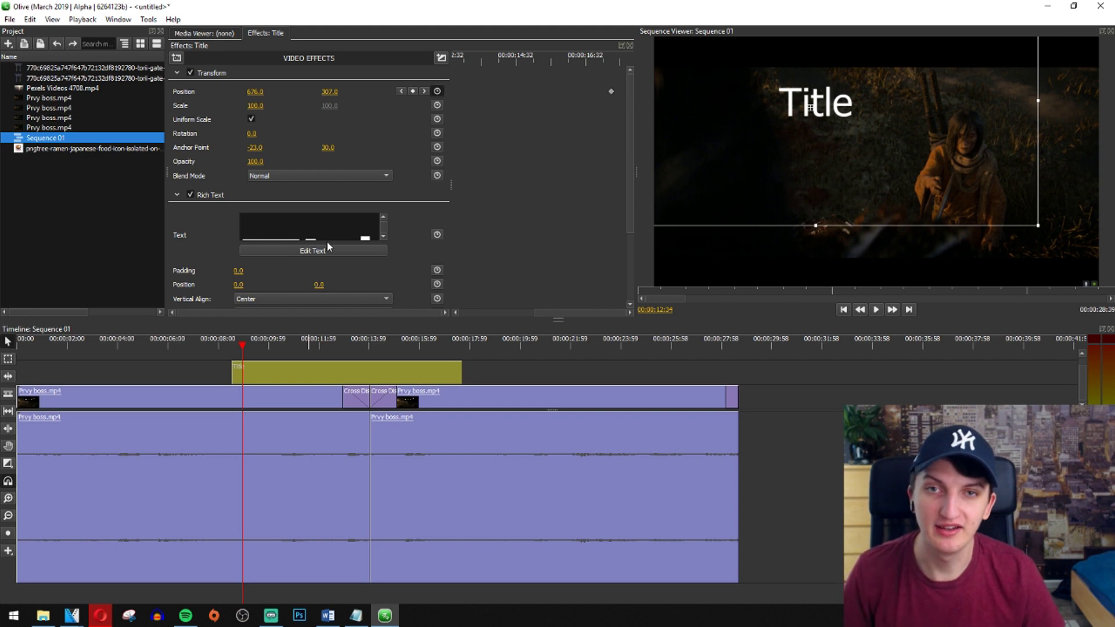
key(space)
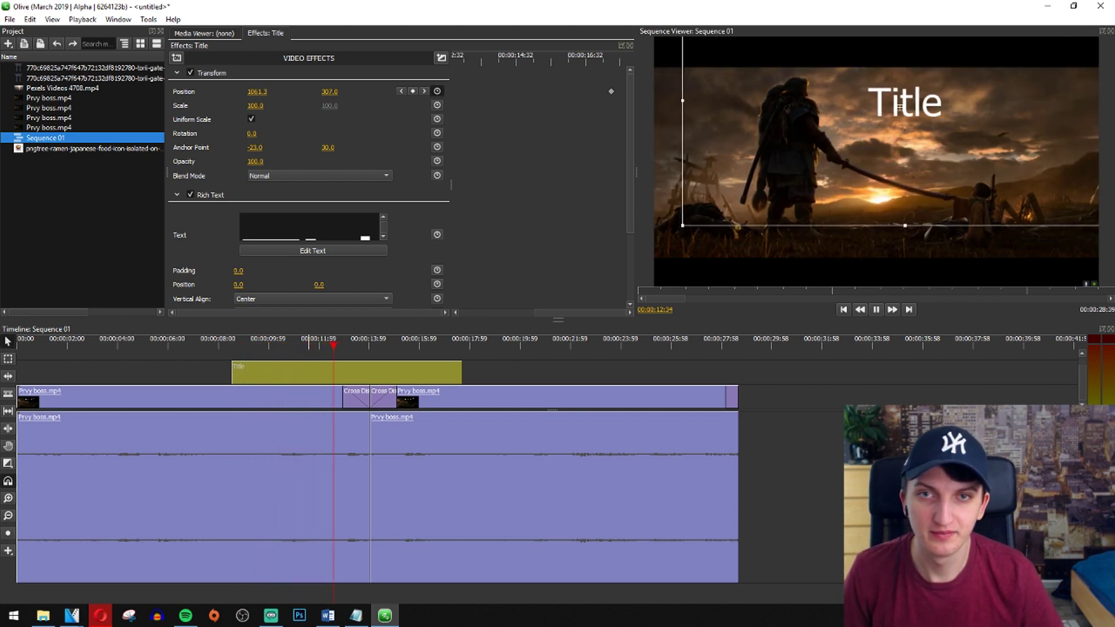
click(899, 107)
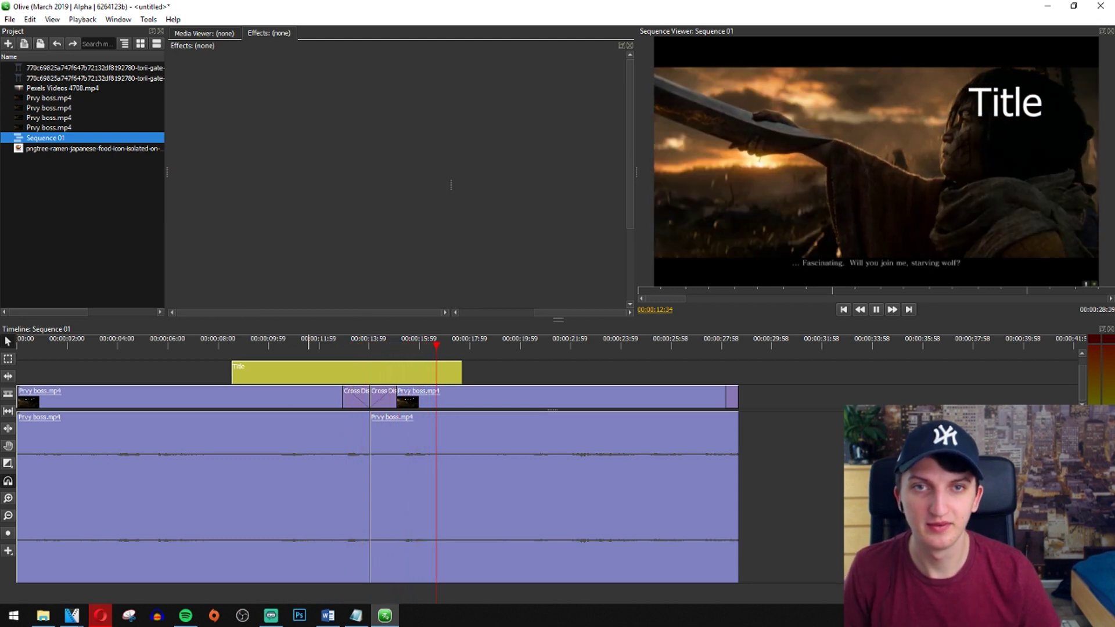
- Select the second Prvy boss.mp4 clip to show its Transform, Cross Dissolve and Volume effects
key(space)
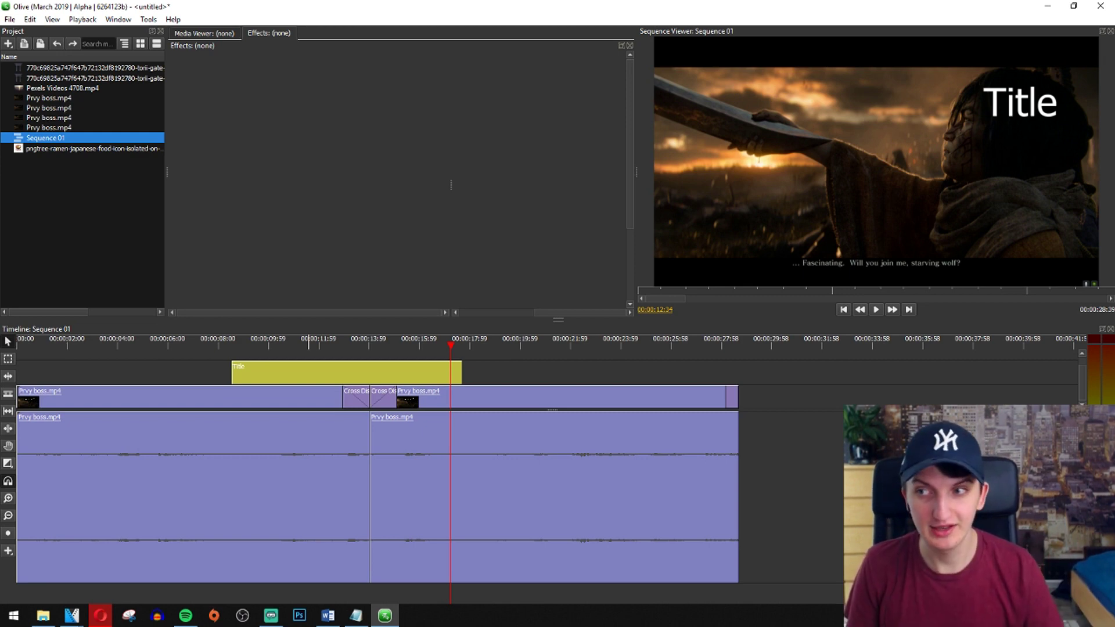
click(240, 346)
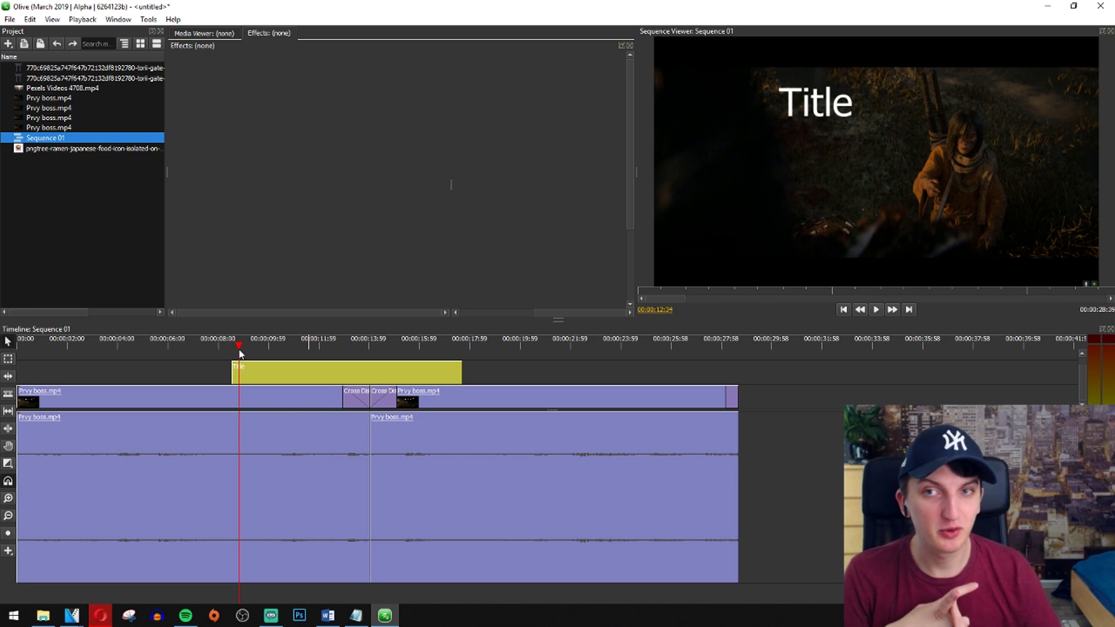
click(555, 403)
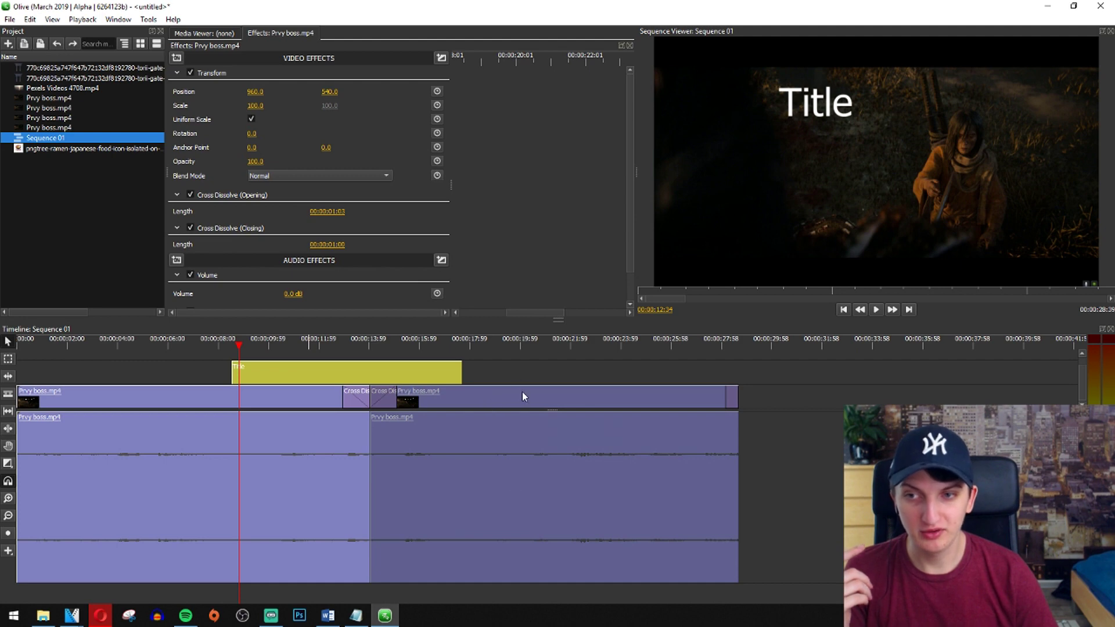
right_click(521, 391)
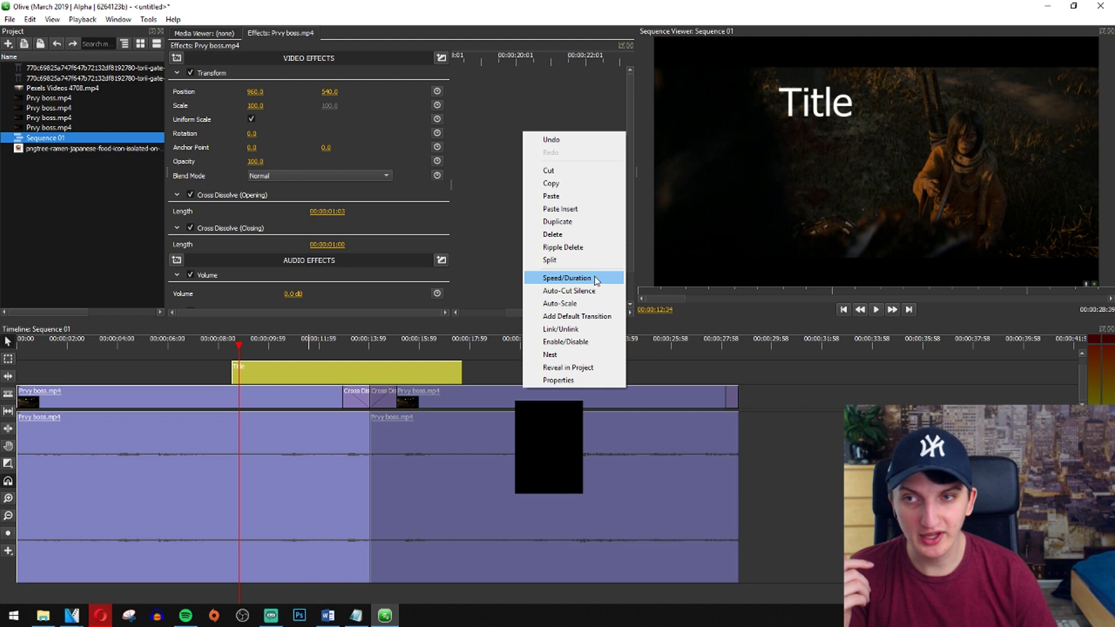
- Set the second Prvy boss.mp4 clip to 50% speed and play it back
click(596, 280)
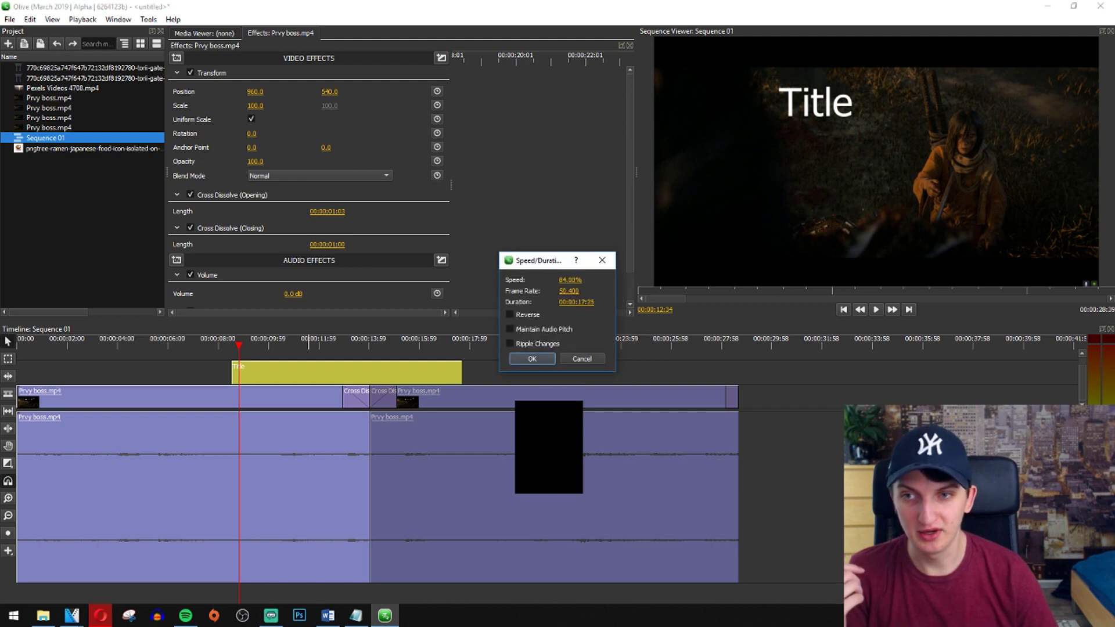
drag(571, 279, 564, 279)
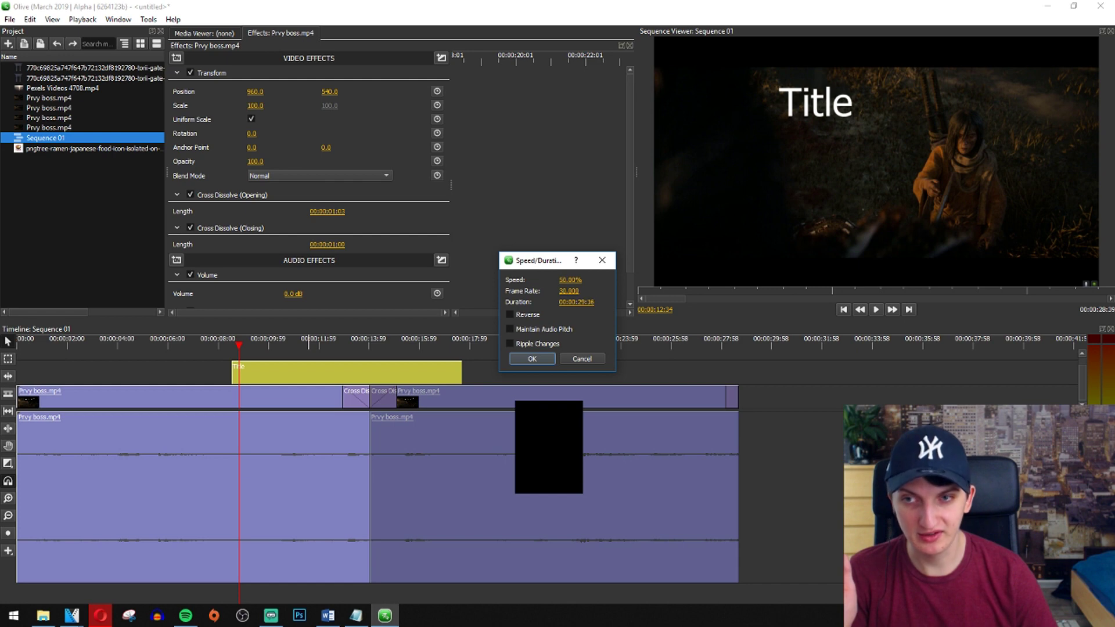
click(534, 358)
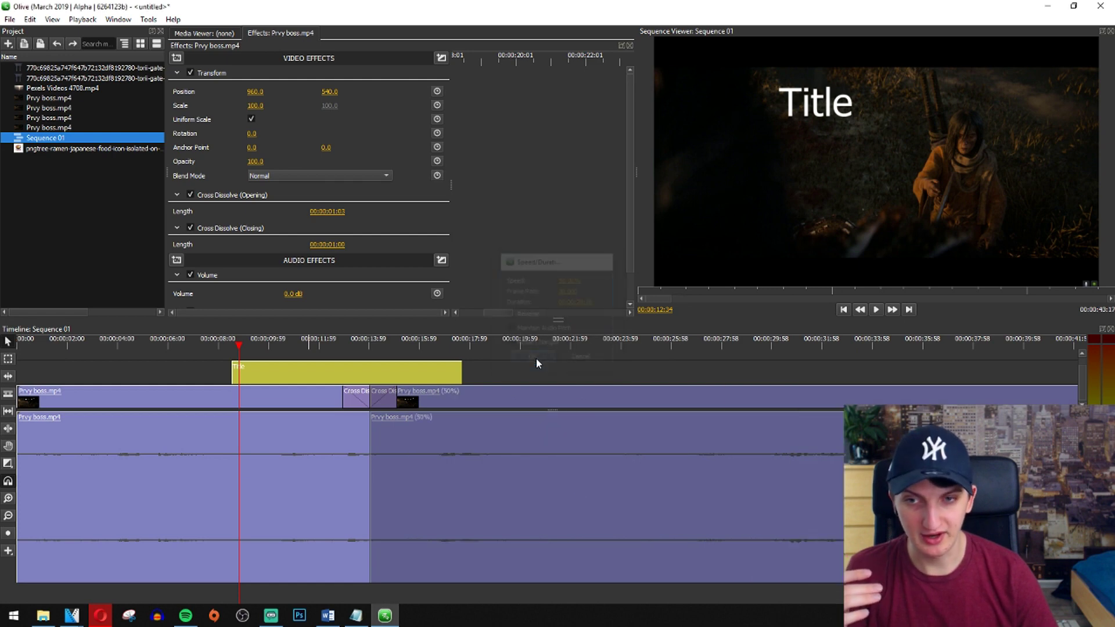
click(375, 339)
key(space)
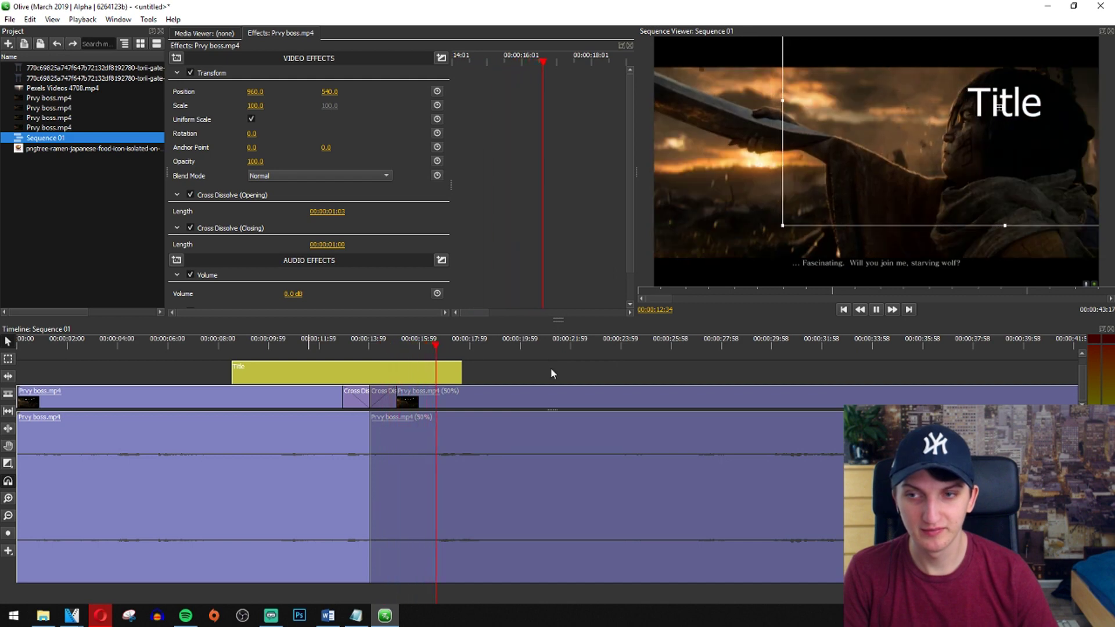
click(550, 367)
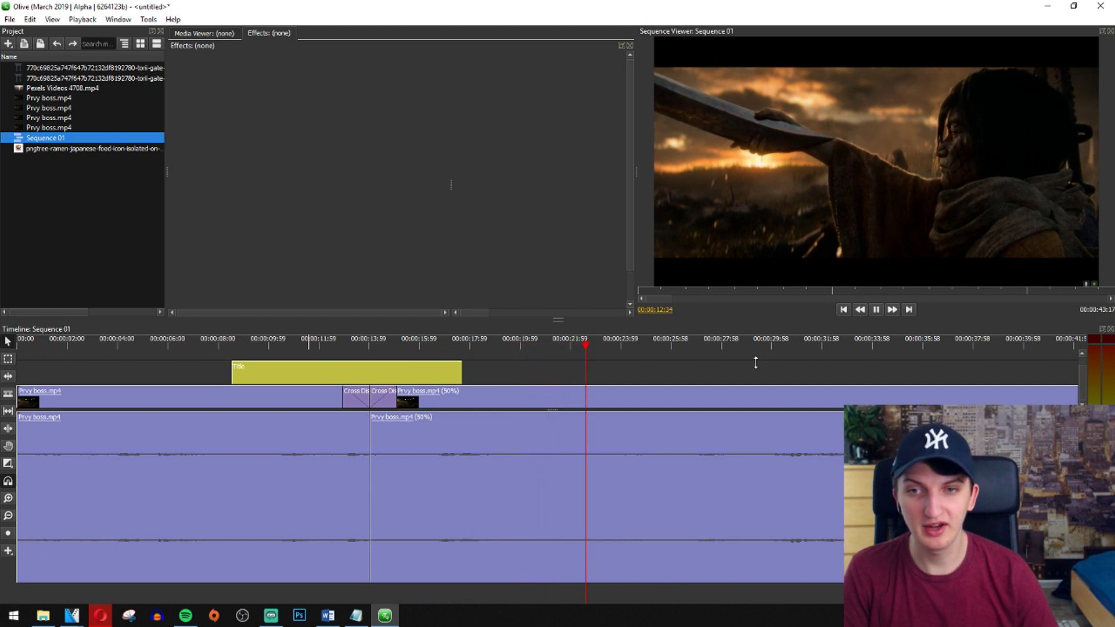
click(780, 347)
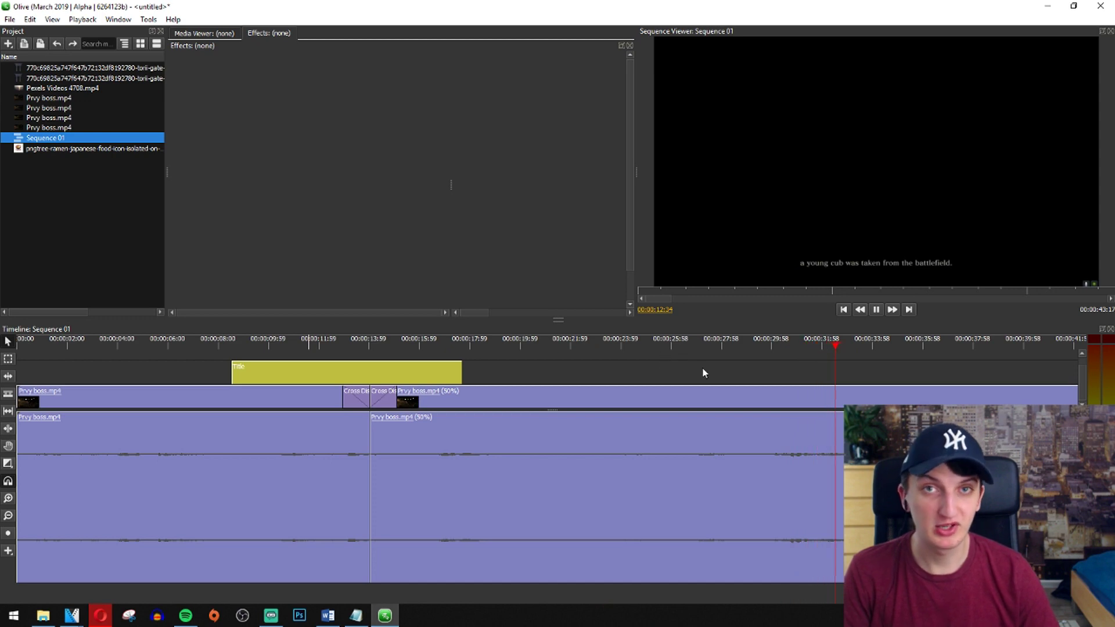
scroll(654, 526, down, 4)
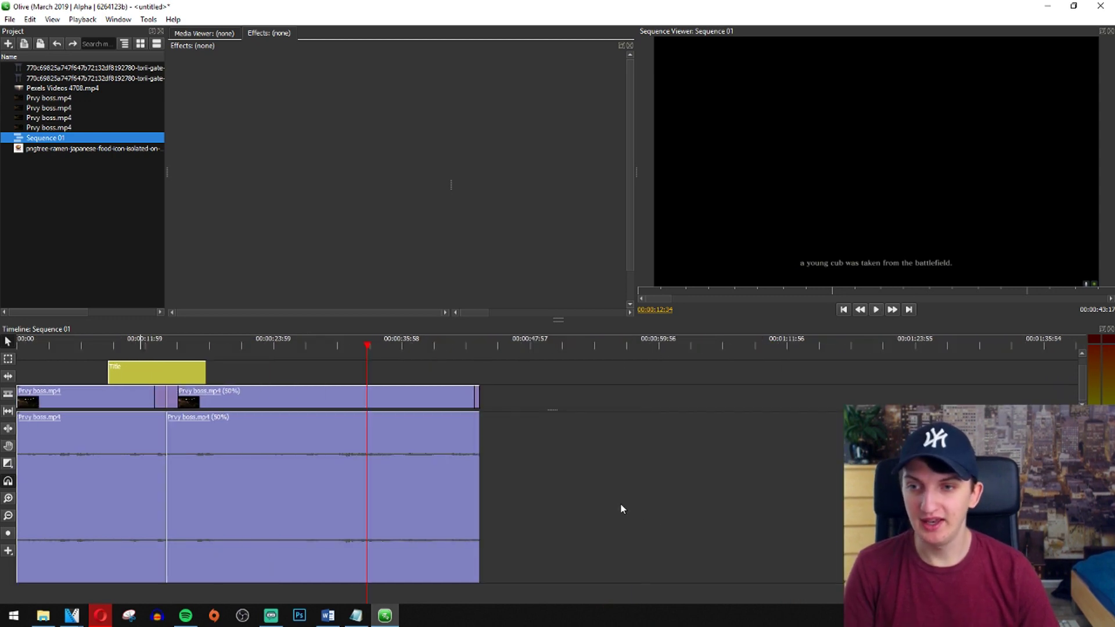
- Try the second Prvy boss.mp4 clip at 150% speed and preview it
scroll(596, 501, up, 2)
click(396, 401)
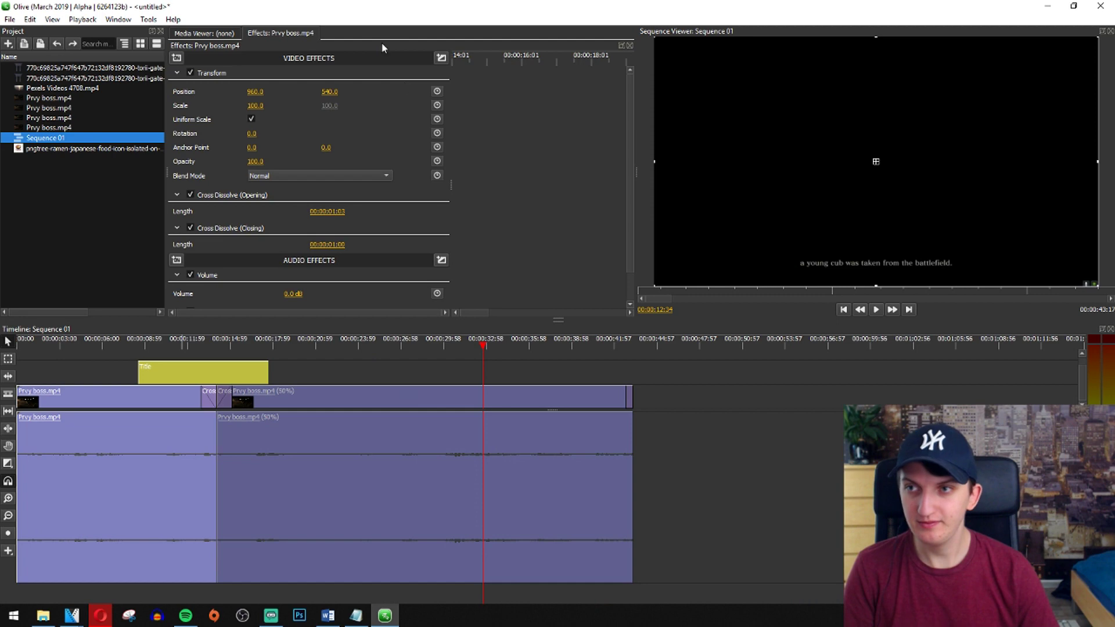
right_click(474, 405)
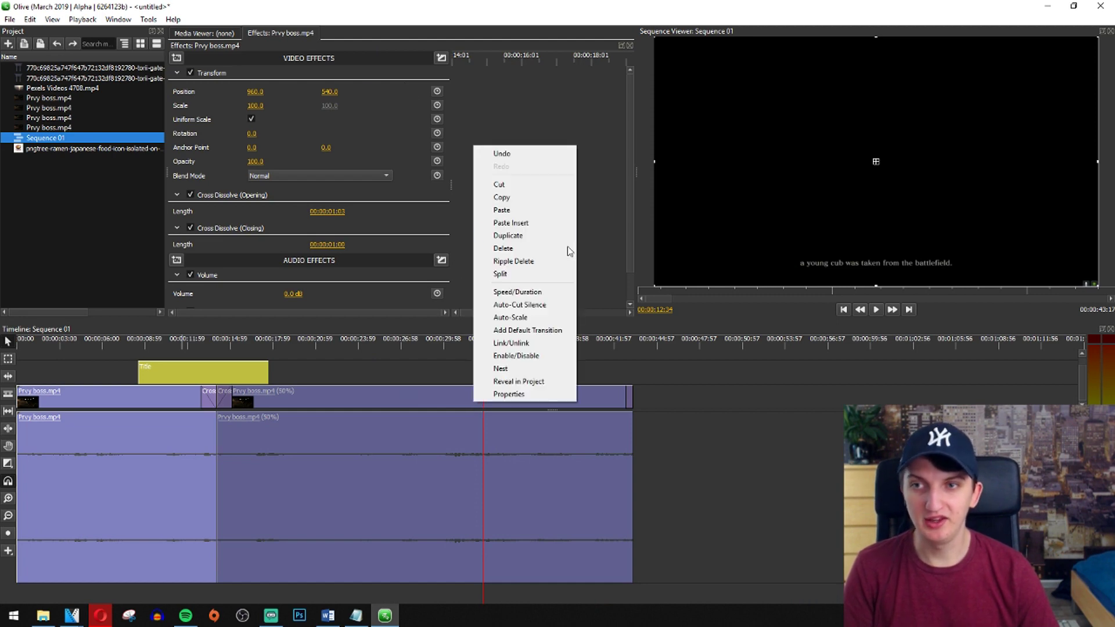
click(516, 292)
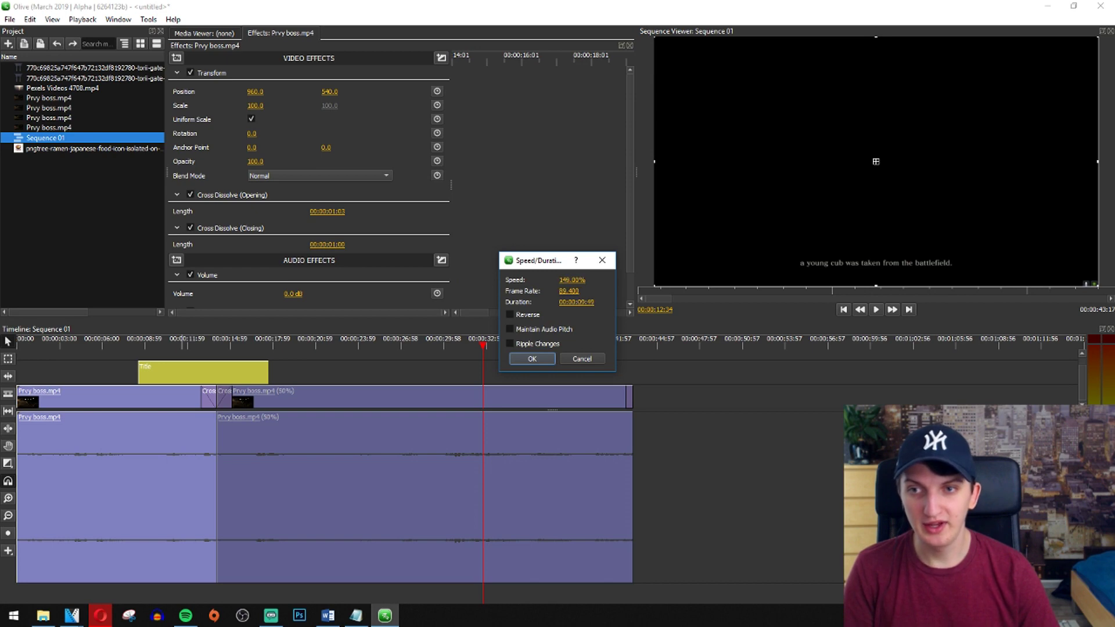
click(514, 359)
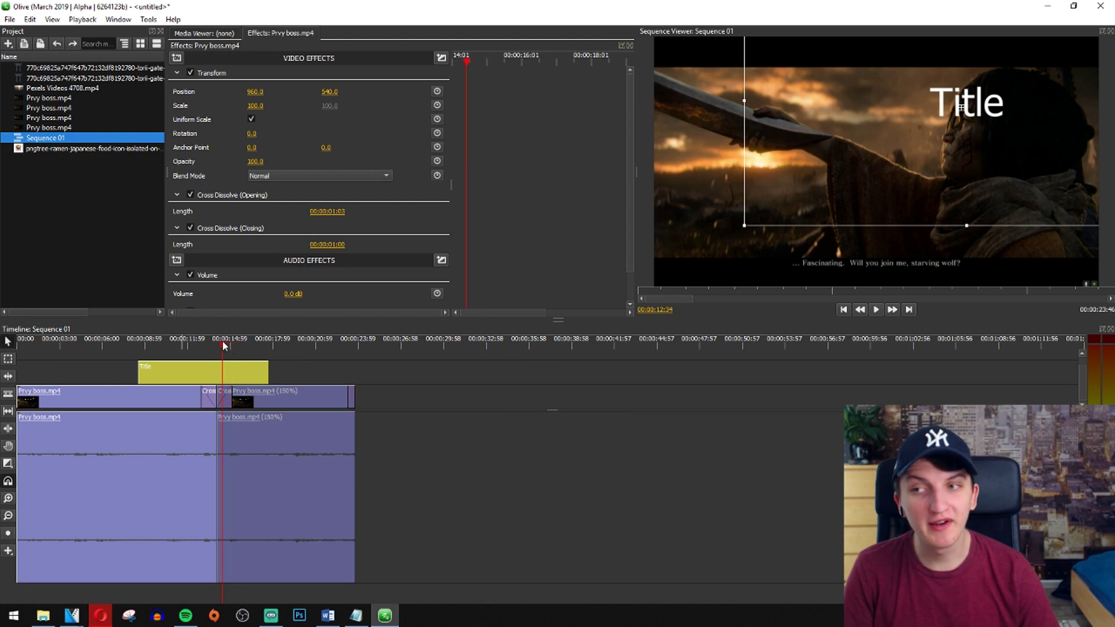
key(space)
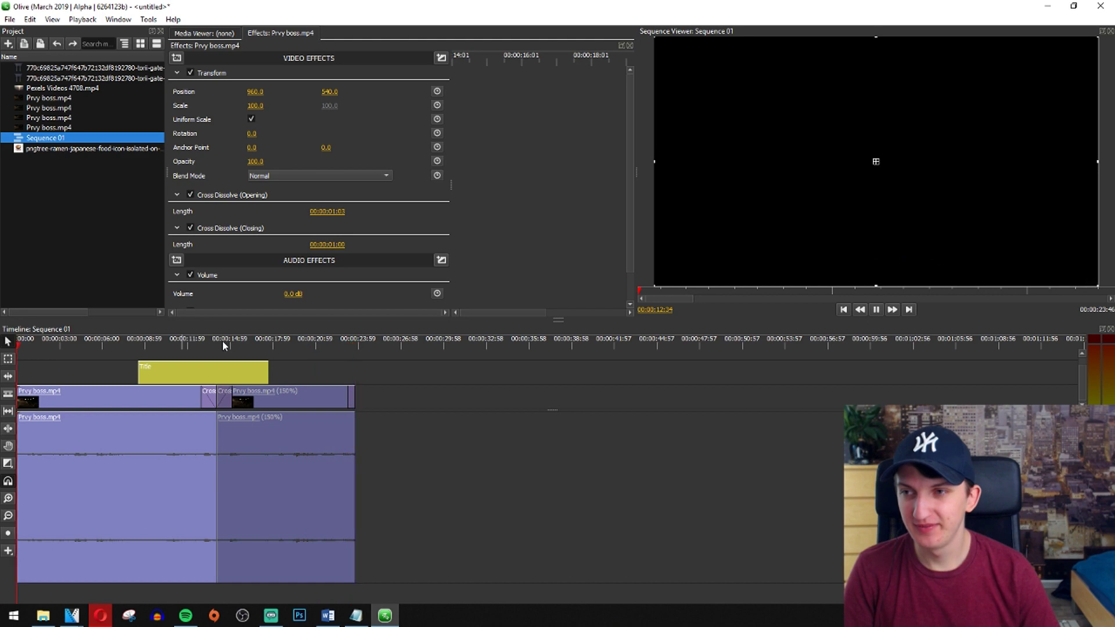
key(space)
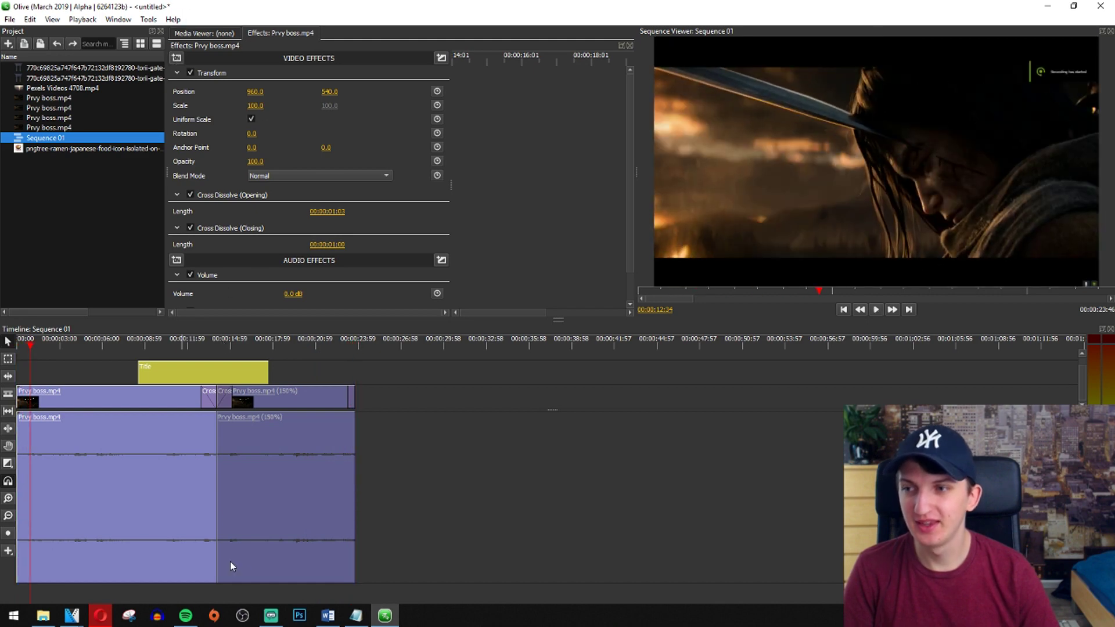
- Change the clip's speed to 99% in Speed/Duration
click(222, 472)
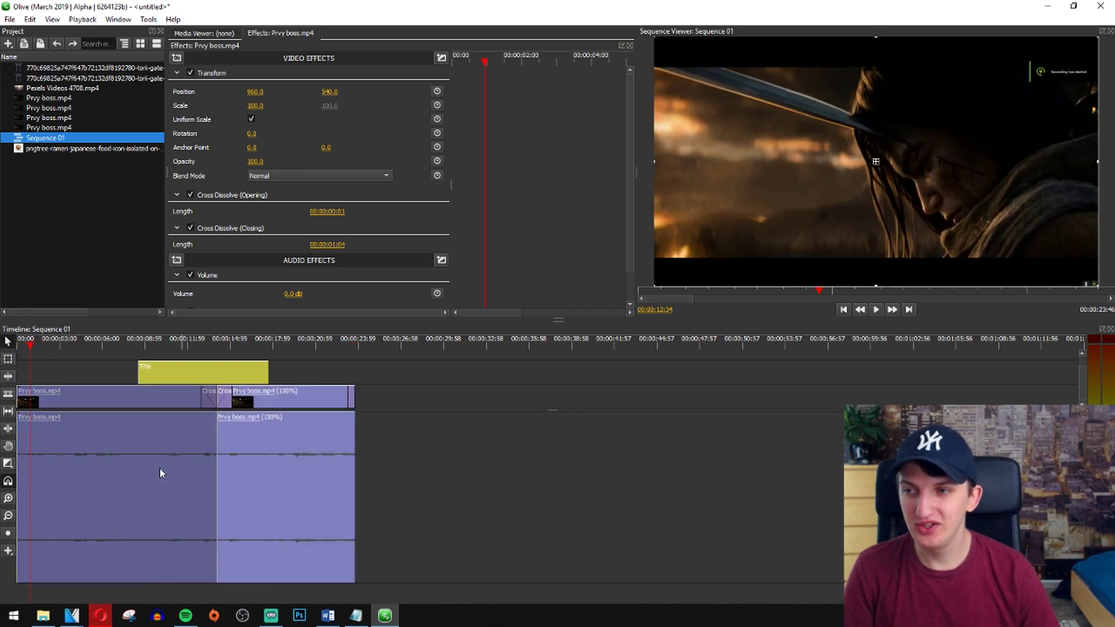
click(183, 55)
click(196, 386)
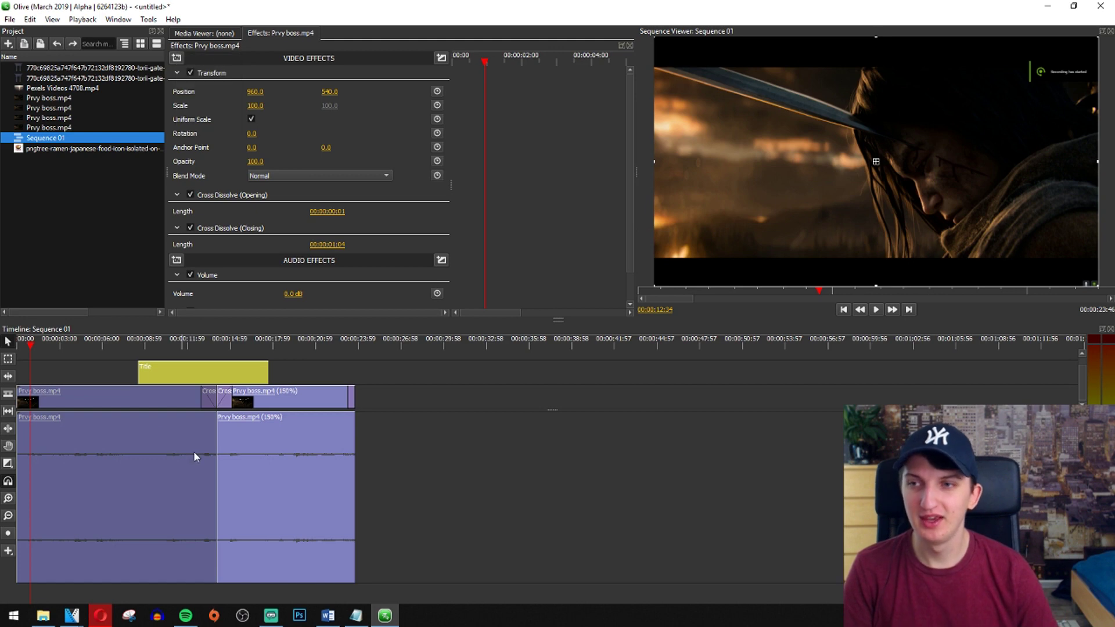
right_click(266, 451)
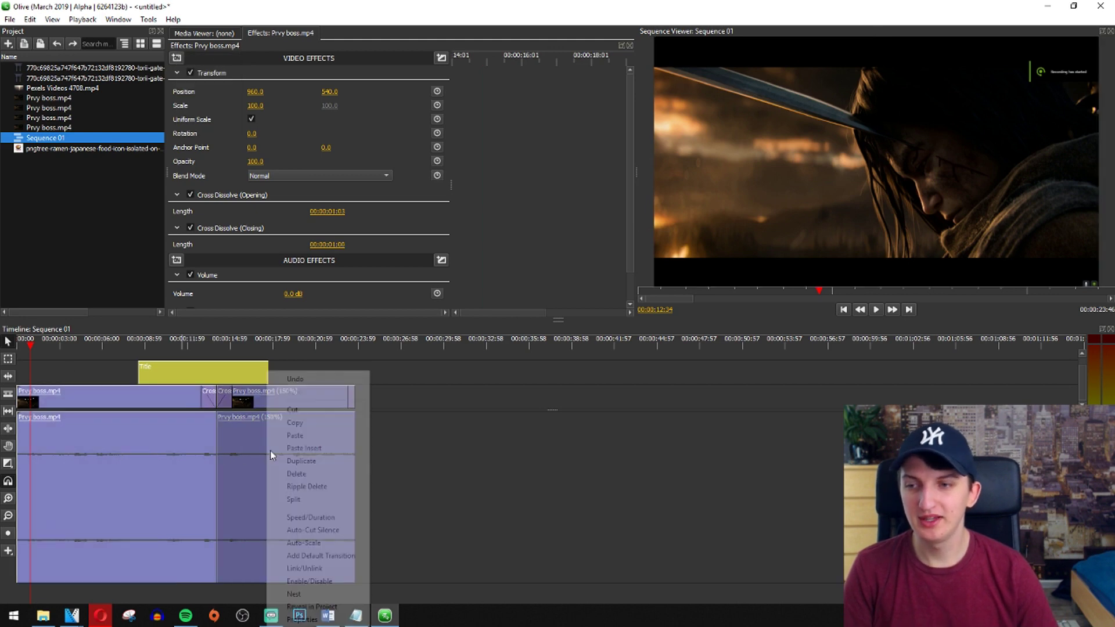
click(347, 516)
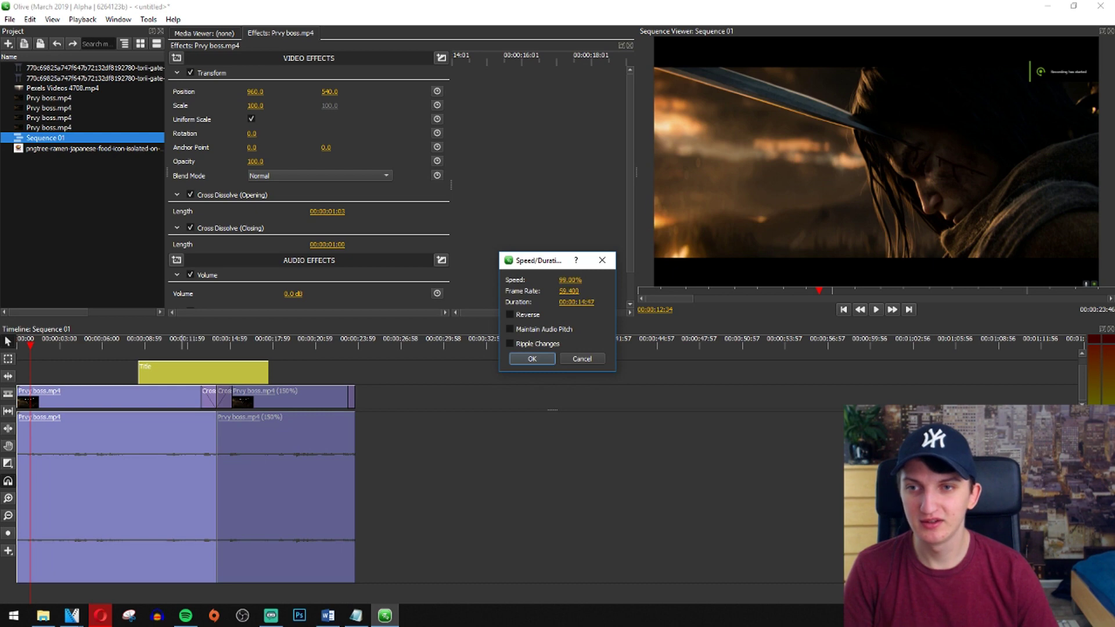
click(513, 359)
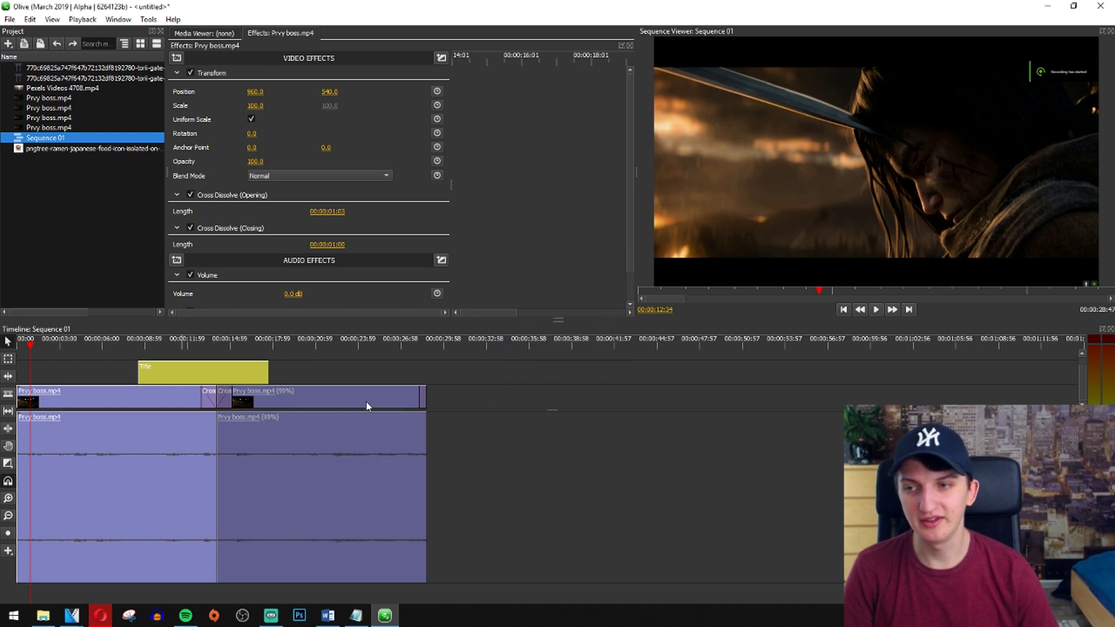
click(119, 461)
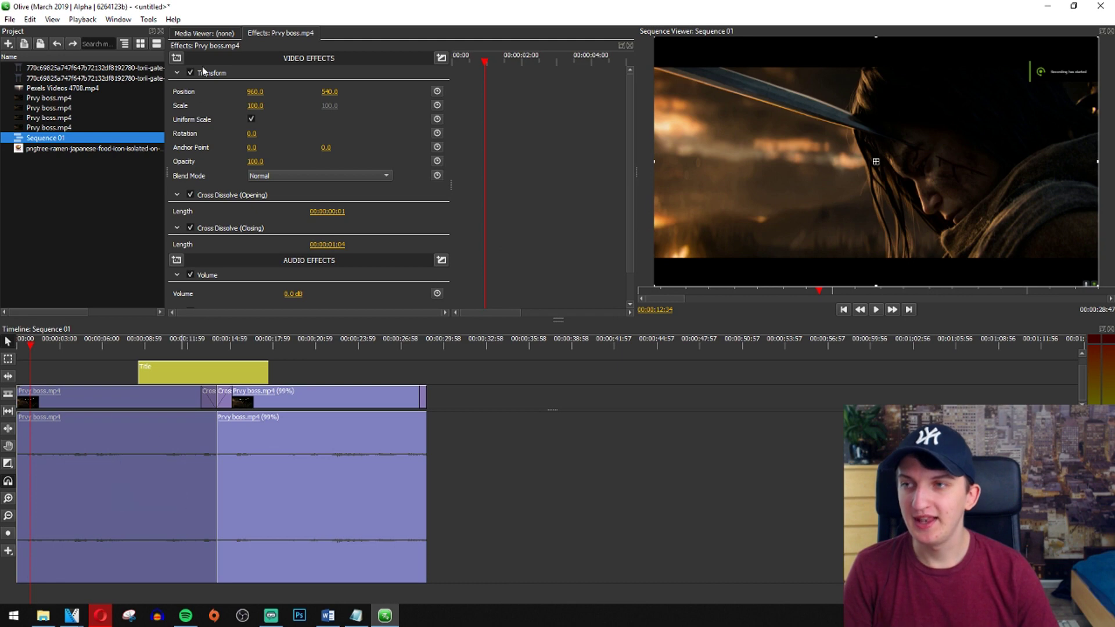
- Add a Box Blur to the clip, try a radius of 33, then delete the effect
click(176, 58)
mouse_move(203, 67)
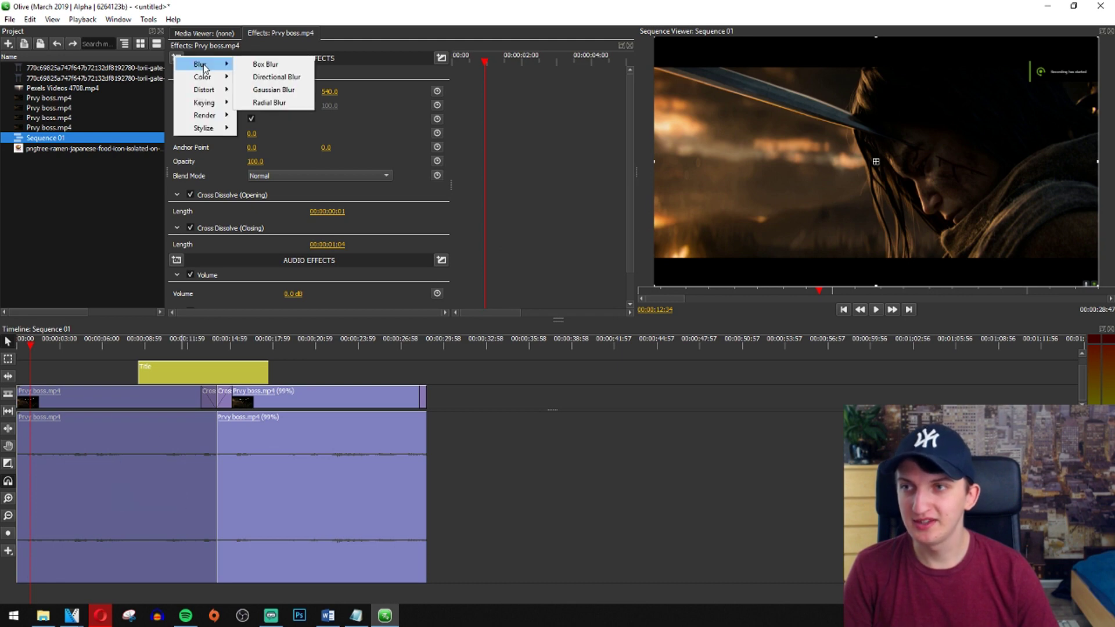
click(277, 68)
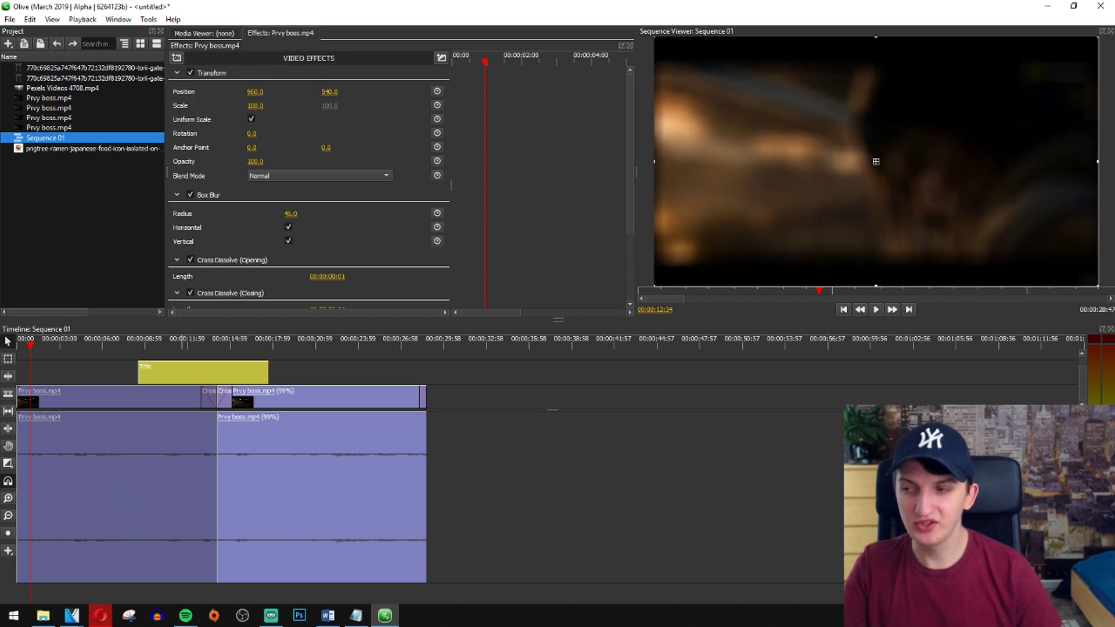
drag(291, 214, 232, 213)
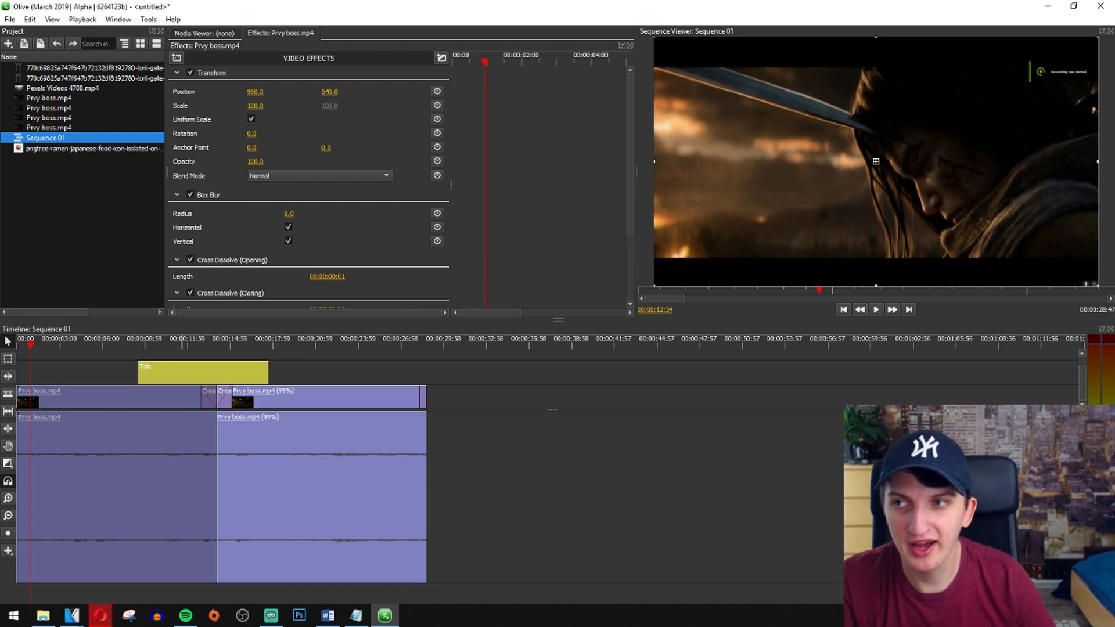
mouse_move(288, 214)
mouse_down()
mouse_move(308, 214)
mouse_move(268, 213)
mouse_up()
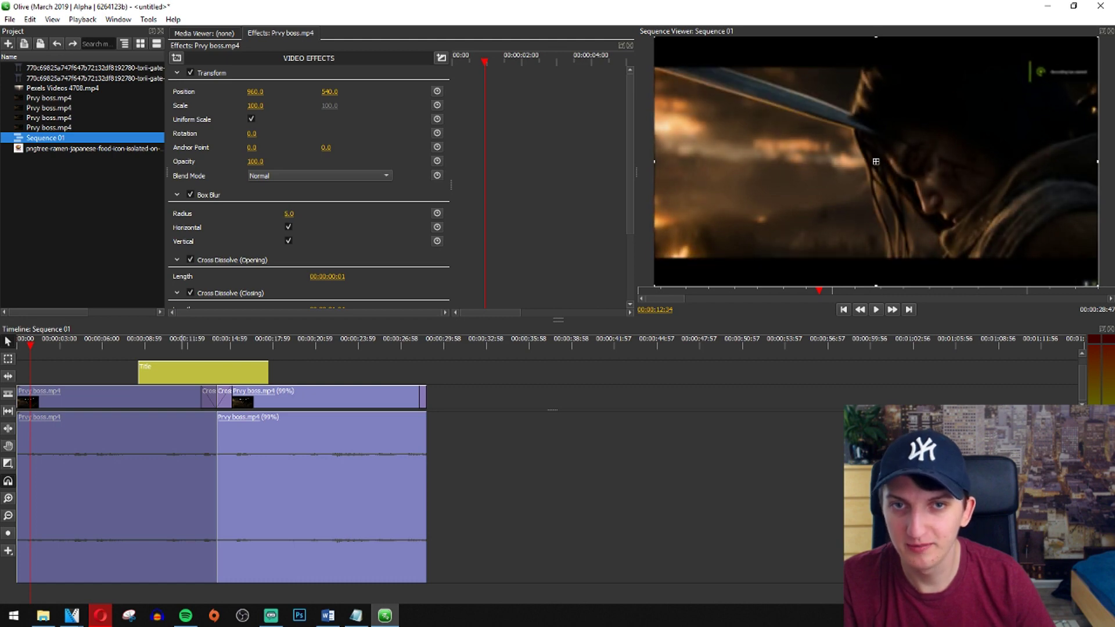
click(299, 201)
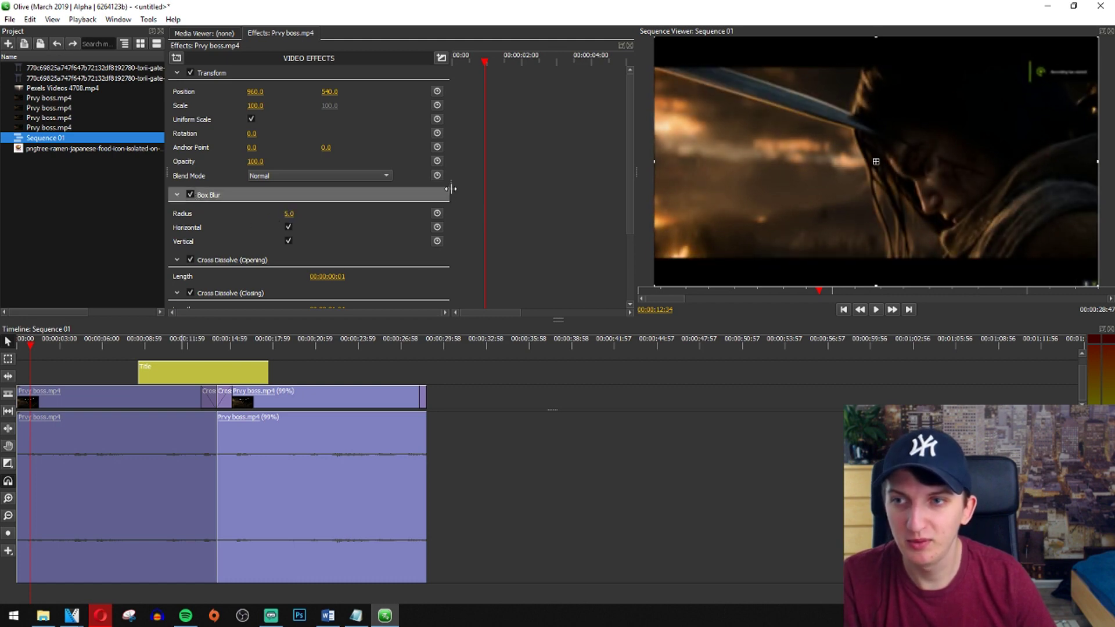
drag(451, 183, 470, 183)
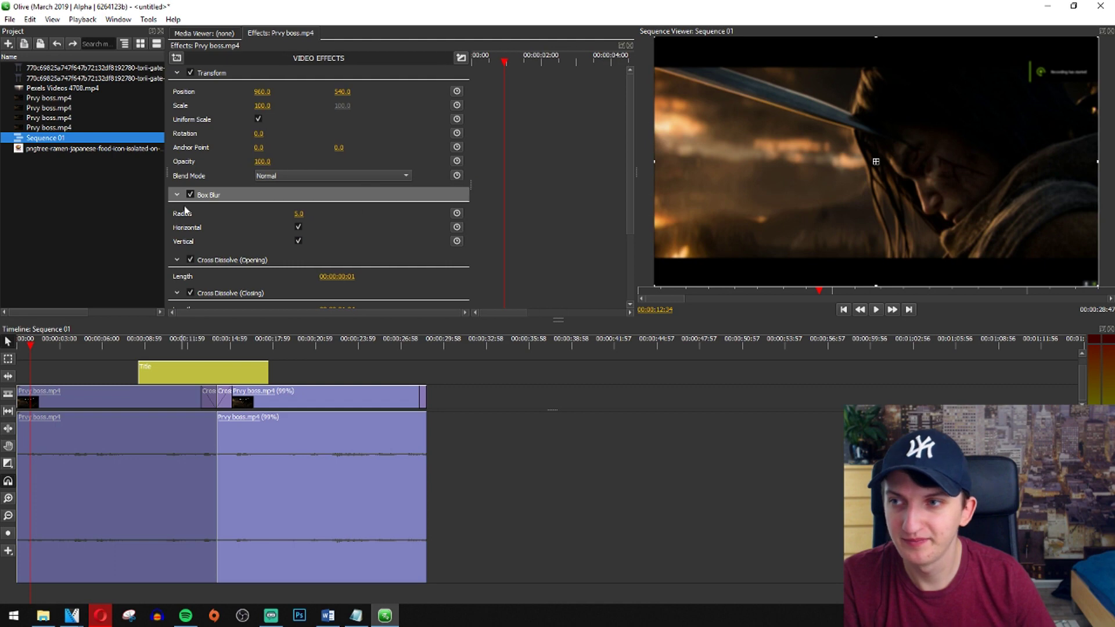
click(190, 196)
right_click(218, 195)
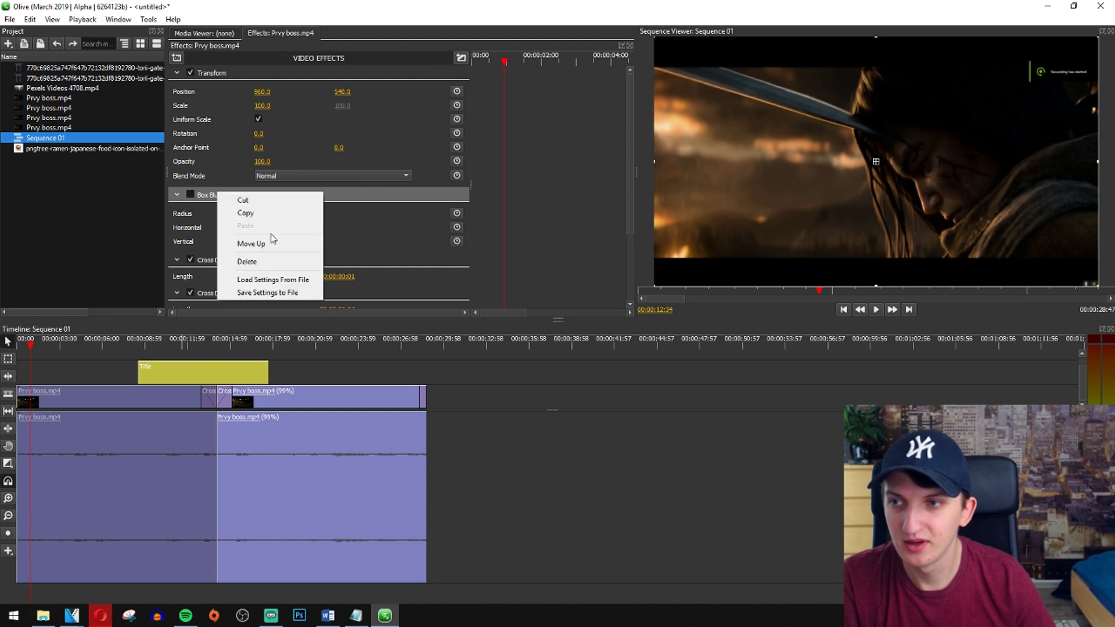
key(Escape)
right_click(258, 193)
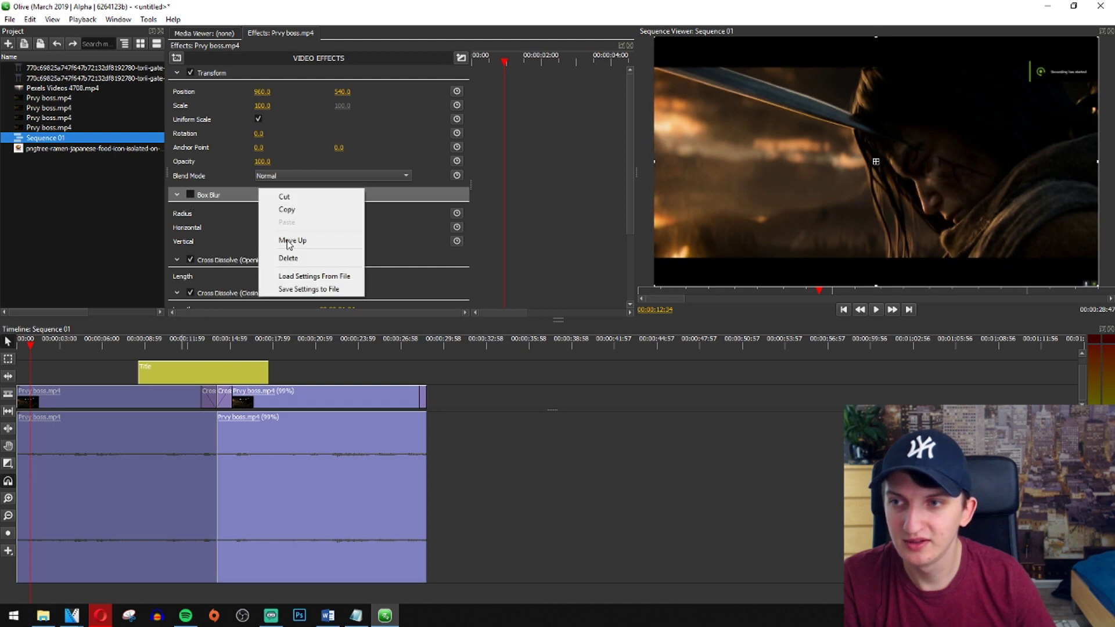
click(290, 256)
- Add a Radial Blur to the clip and undo it
click(177, 58)
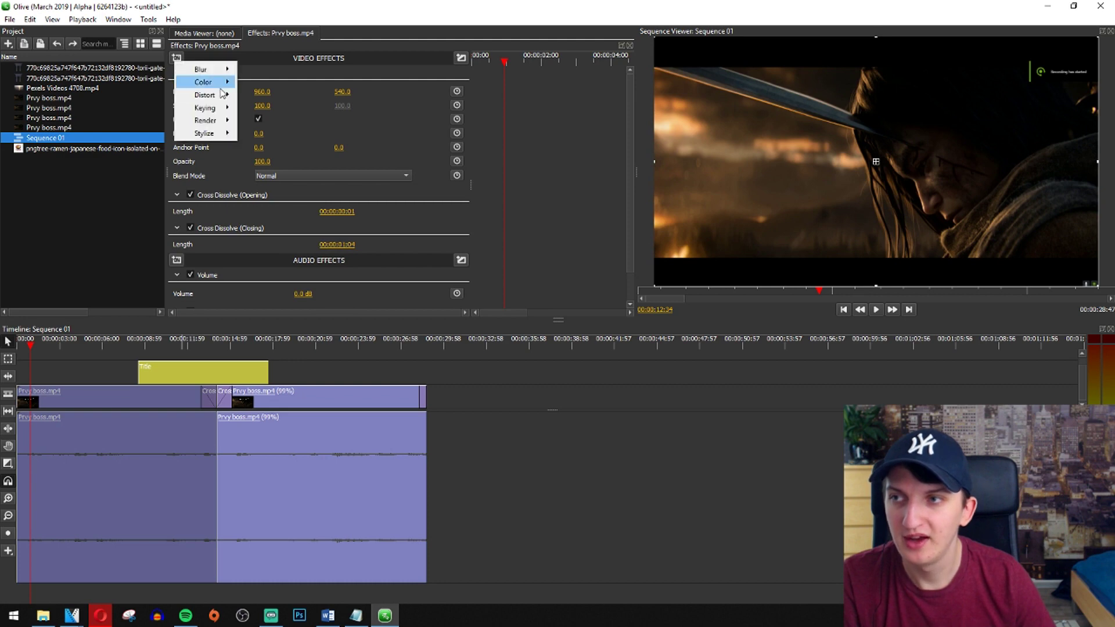
mouse_move(203, 70)
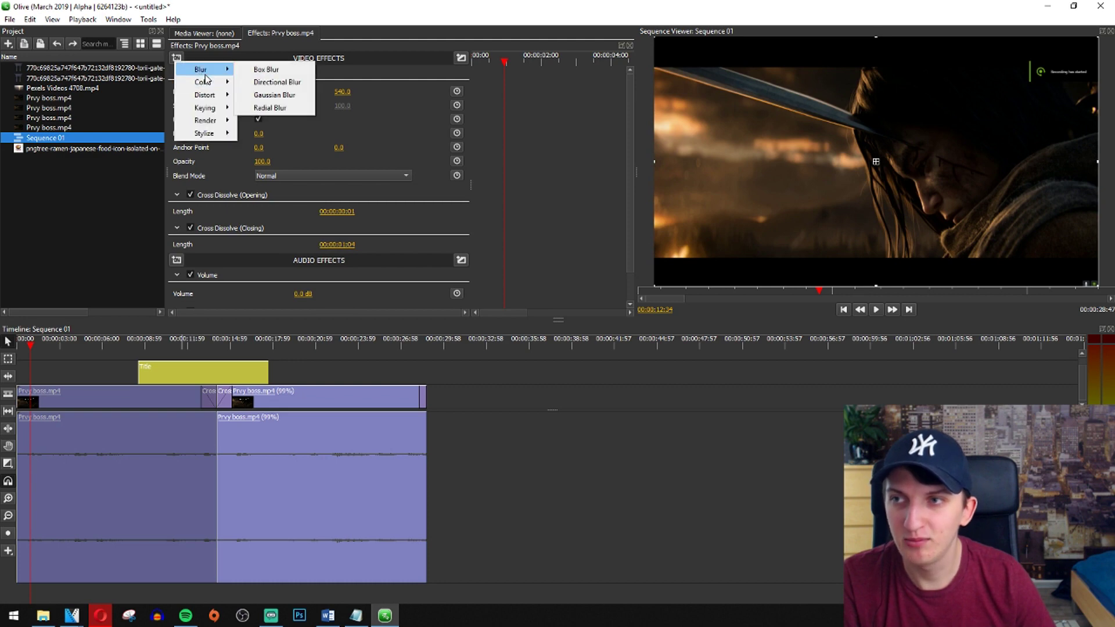
click(270, 107)
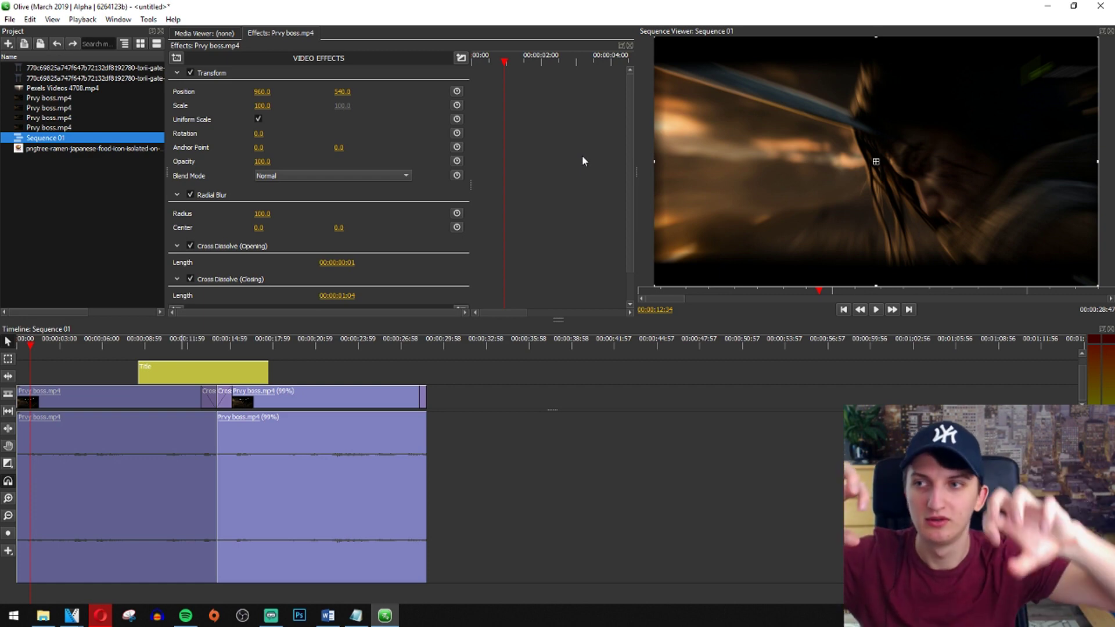
key(ctrl+z)
click(177, 57)
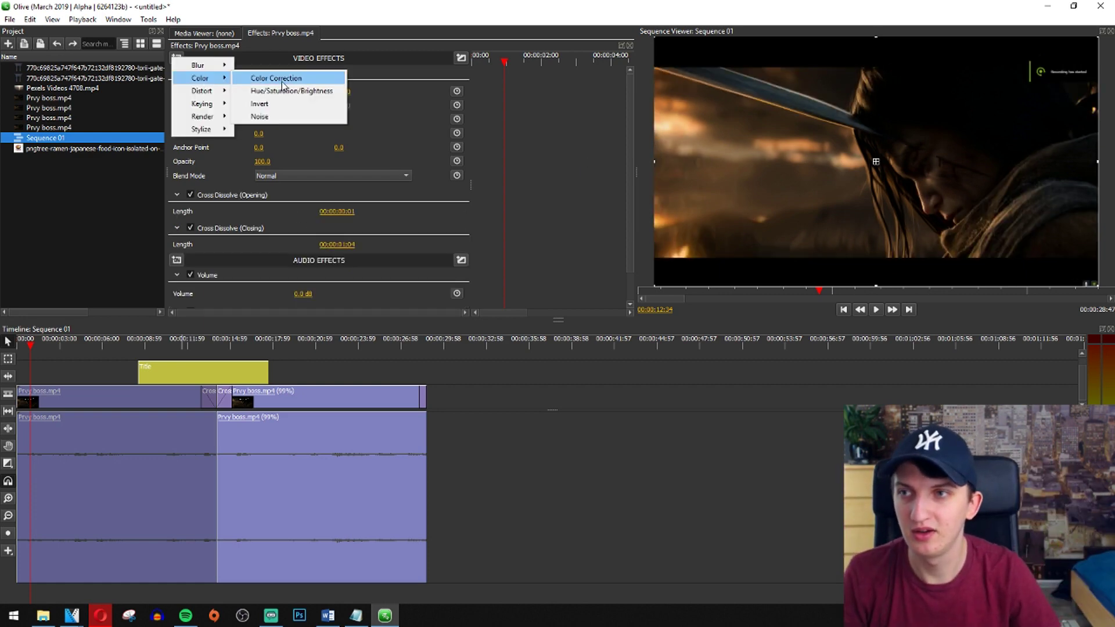
- Add Color Correction with Contrast 90, Tint -16 and Highlights 100
click(282, 81)
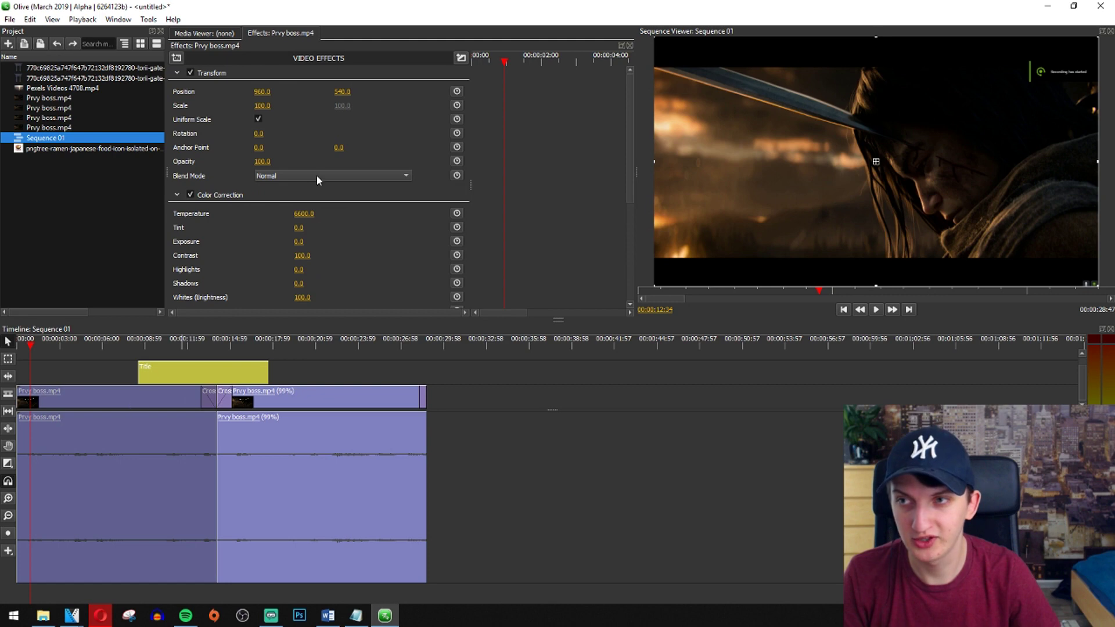
scroll(317, 191, down, 2)
scroll(318, 212, up, 1)
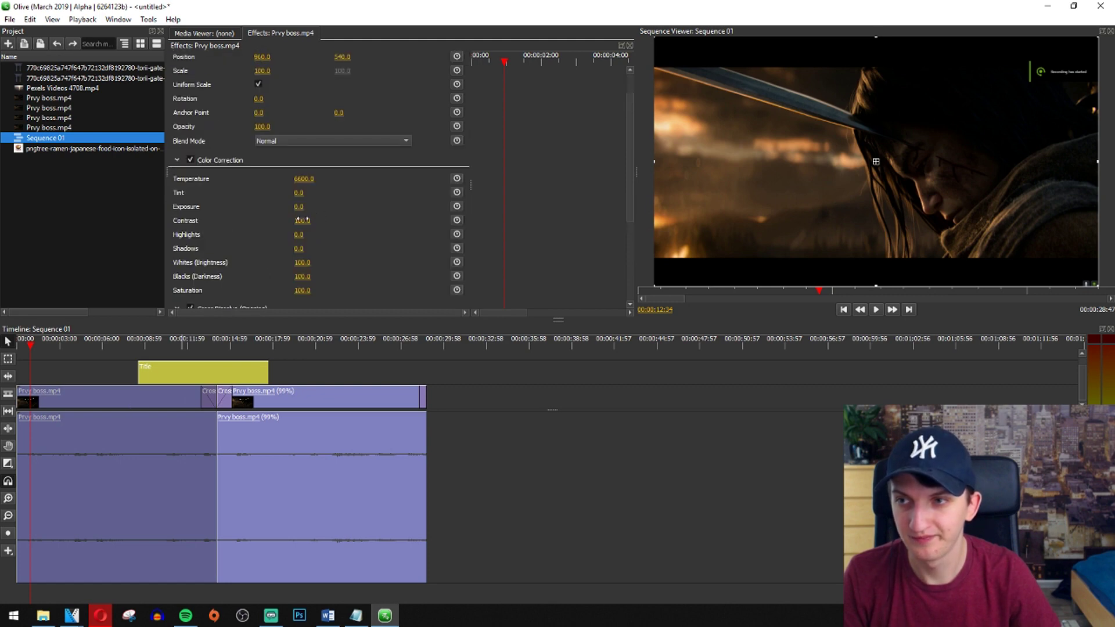
drag(297, 219, 335, 206)
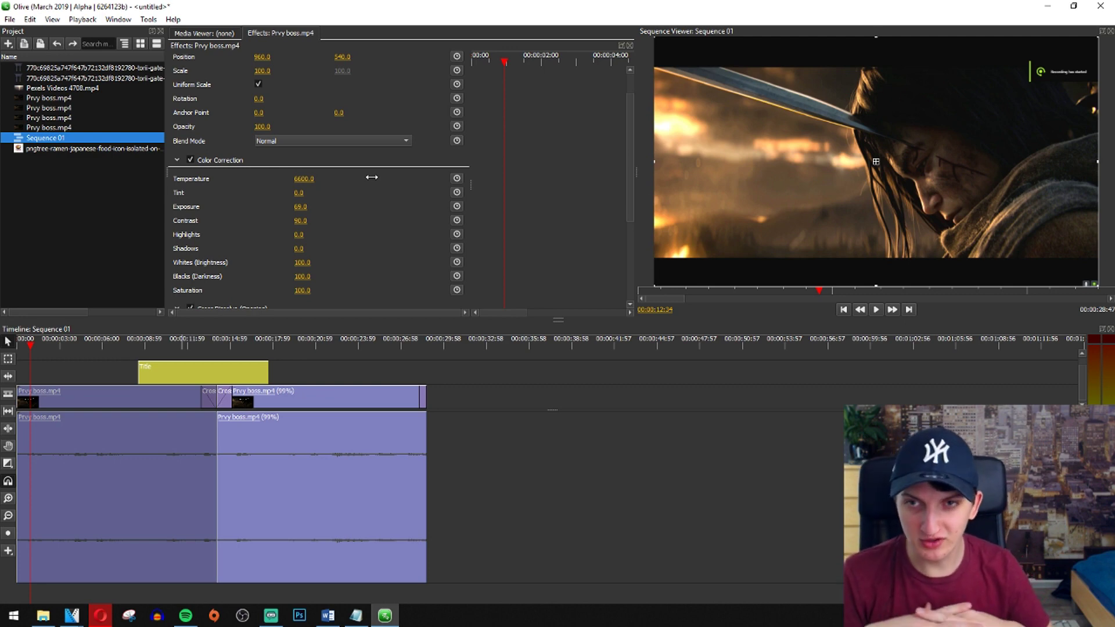
drag(299, 192, 301, 242)
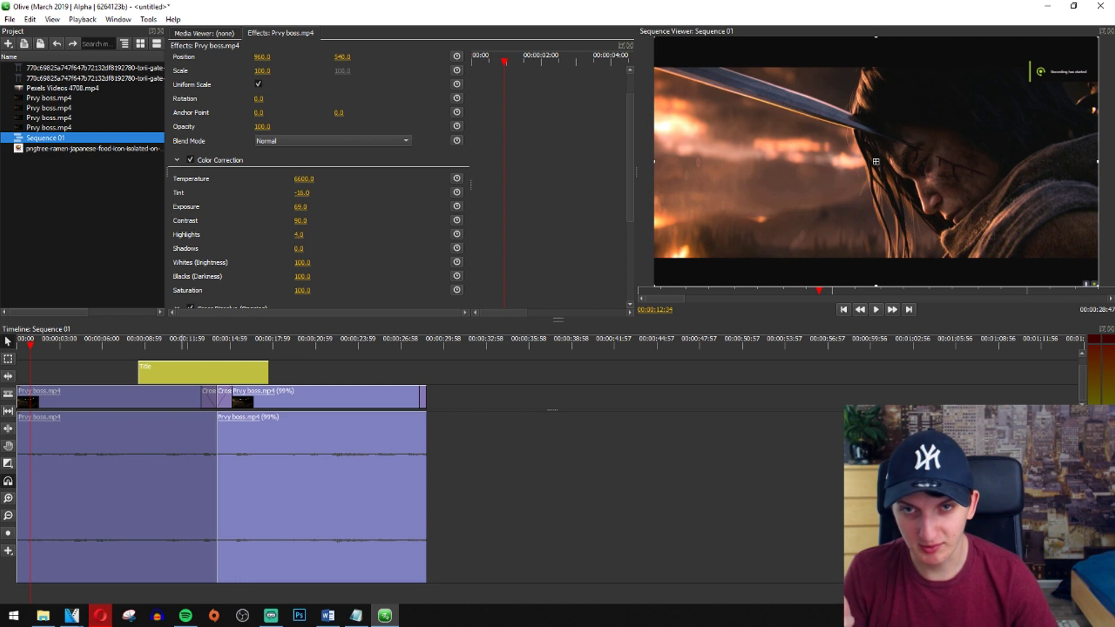
drag(300, 234, 325, 220)
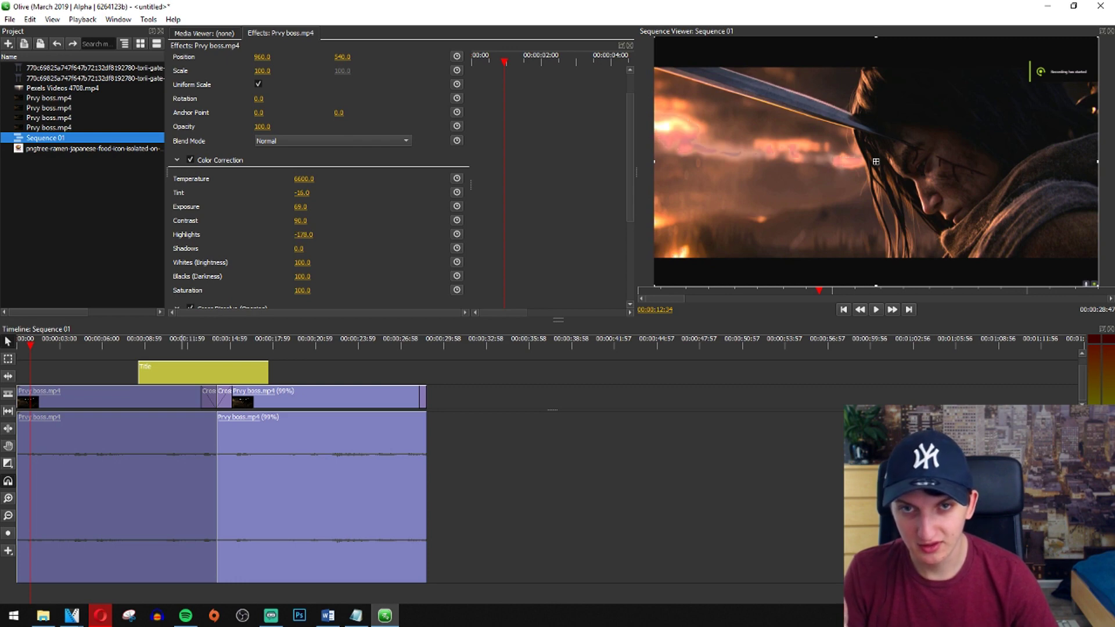
- Set Whites 212, Saturation 197 and Blacks 86, then preview the grade from about 3 seconds
scroll(328, 277, down, 1)
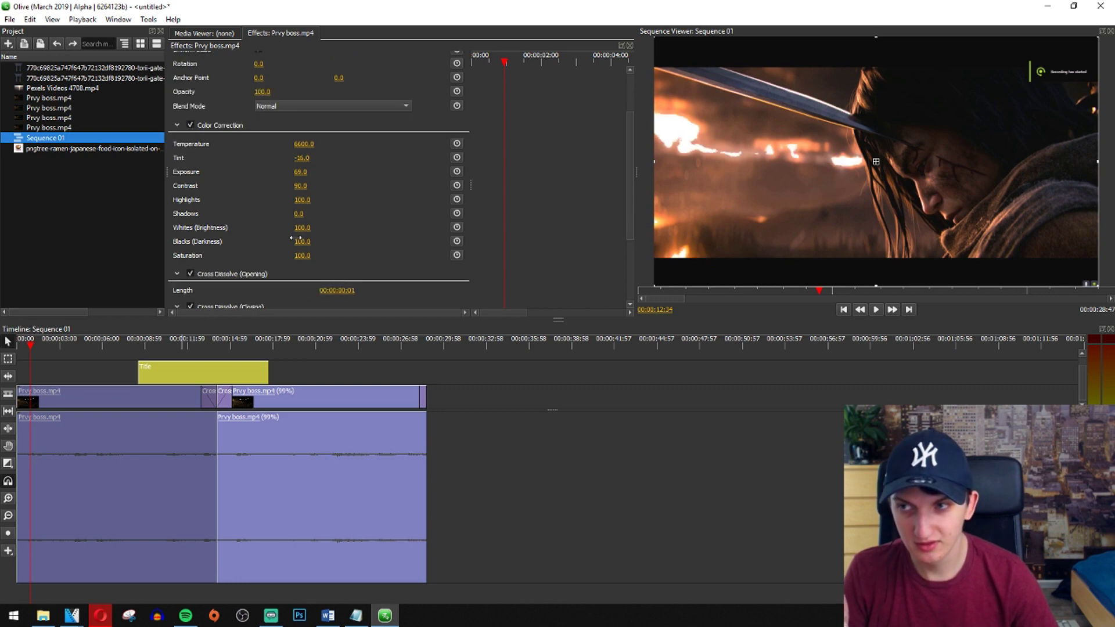
drag(300, 231, 348, 228)
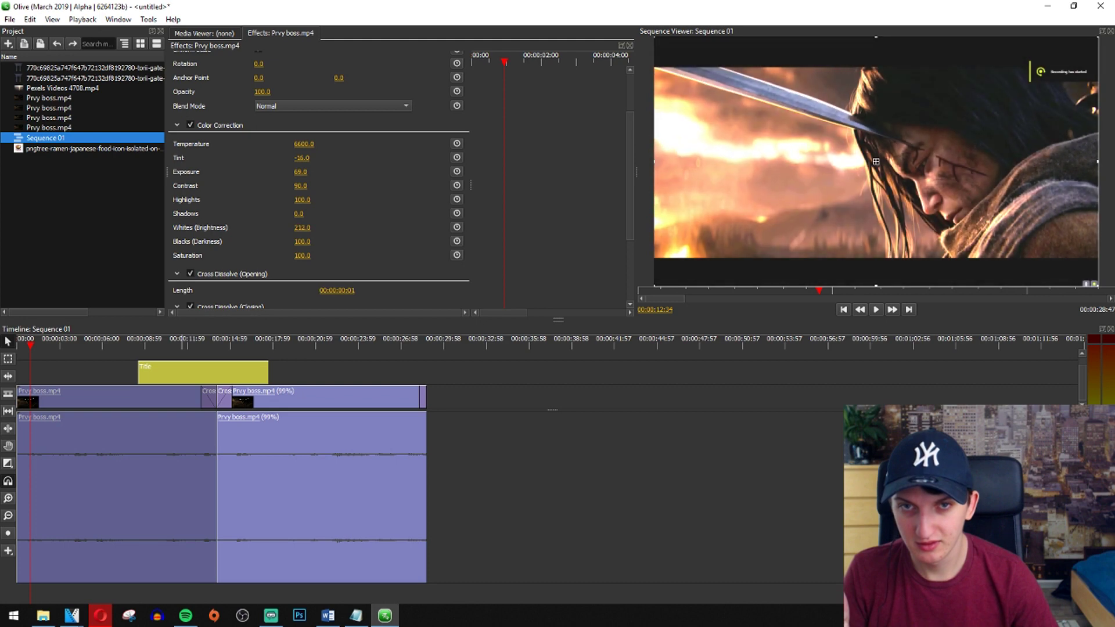
drag(302, 256, 349, 253)
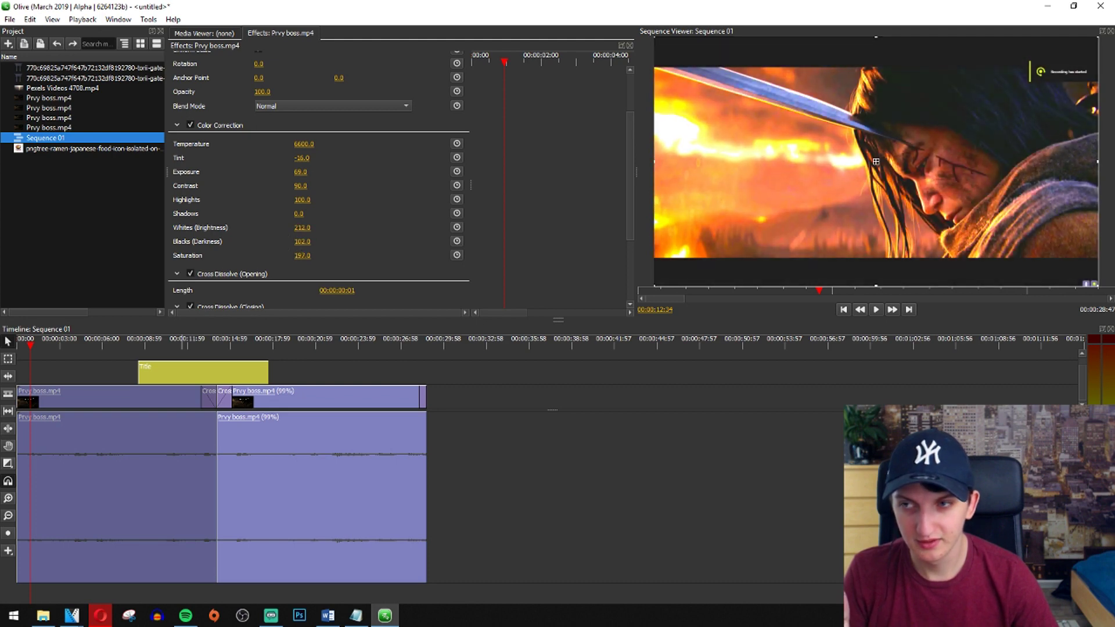
drag(302, 241, 285, 243)
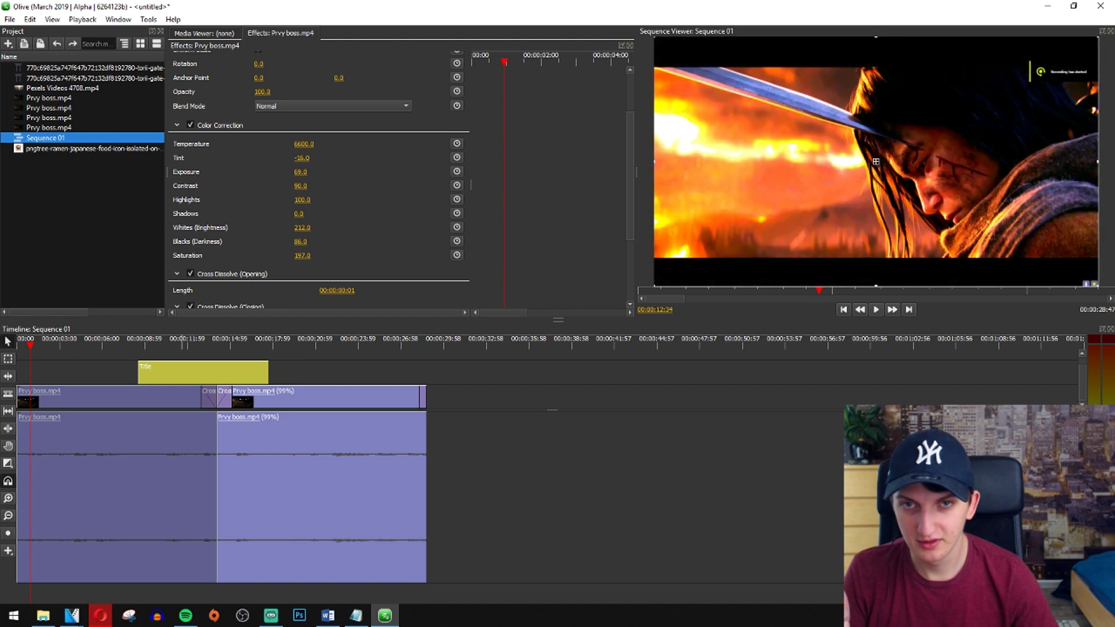
click(45, 346)
key(space)
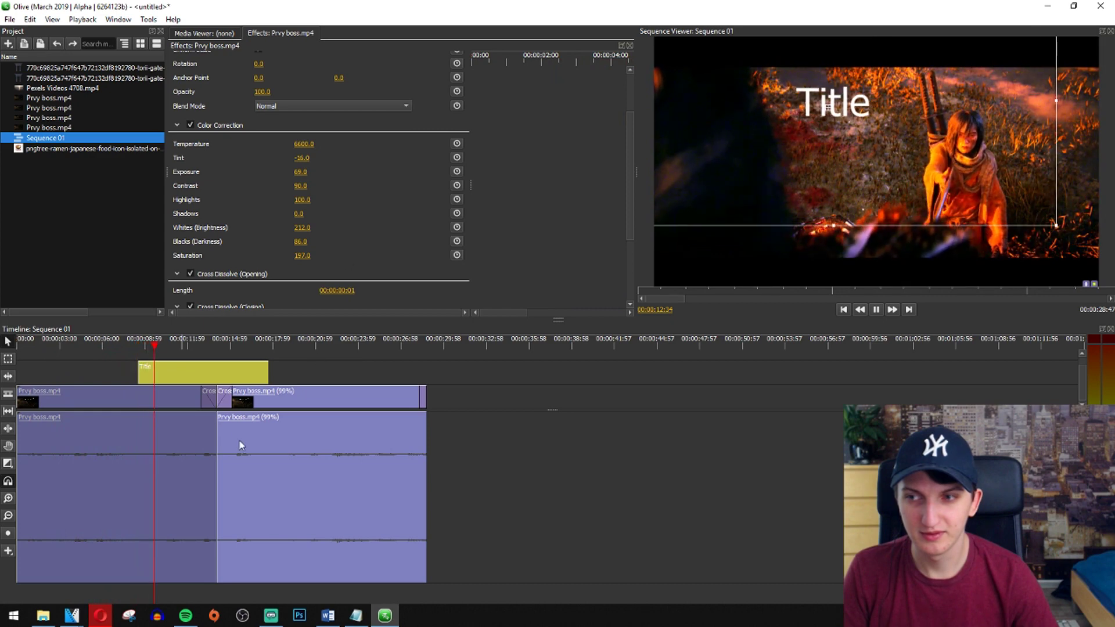
click(199, 368)
- Delete the Title clip from the timeline and stop playback
key(Delete)
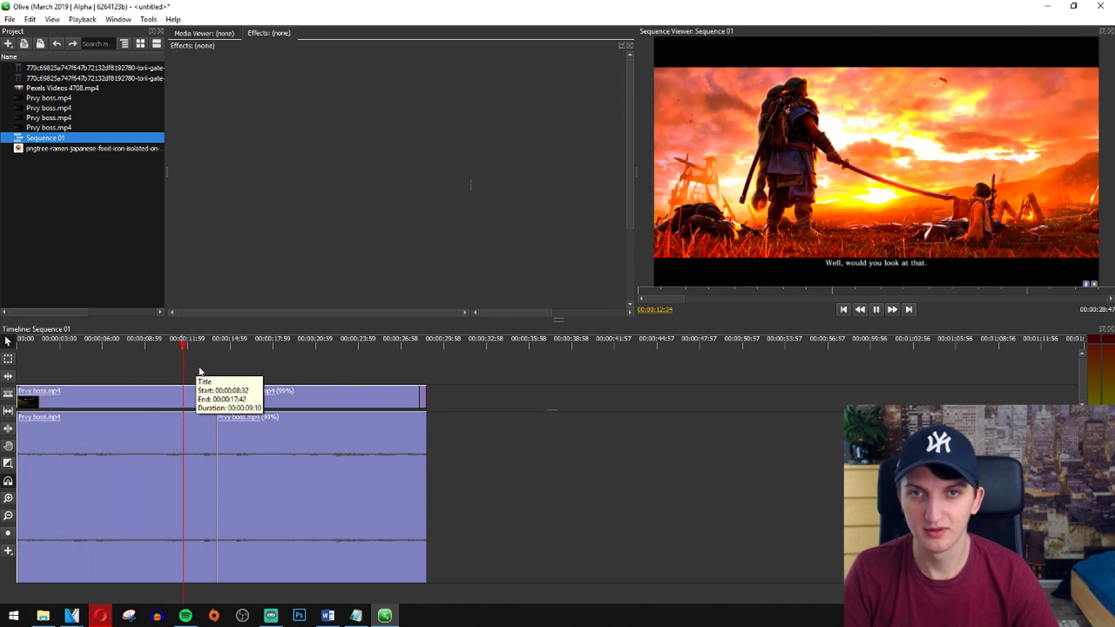
key(space)
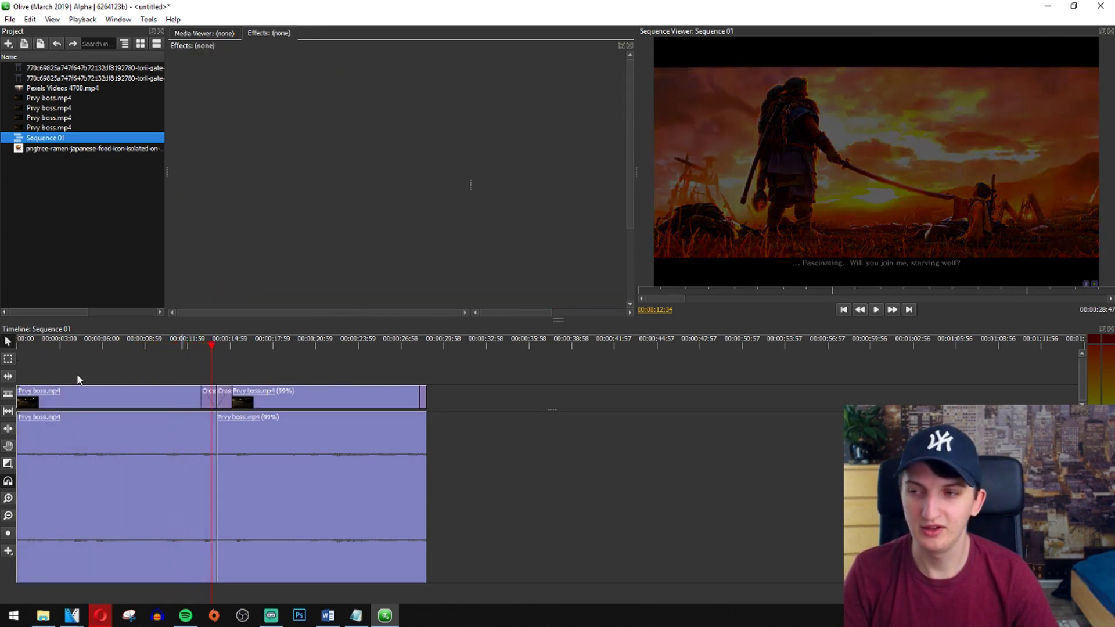
click(142, 347)
click(169, 347)
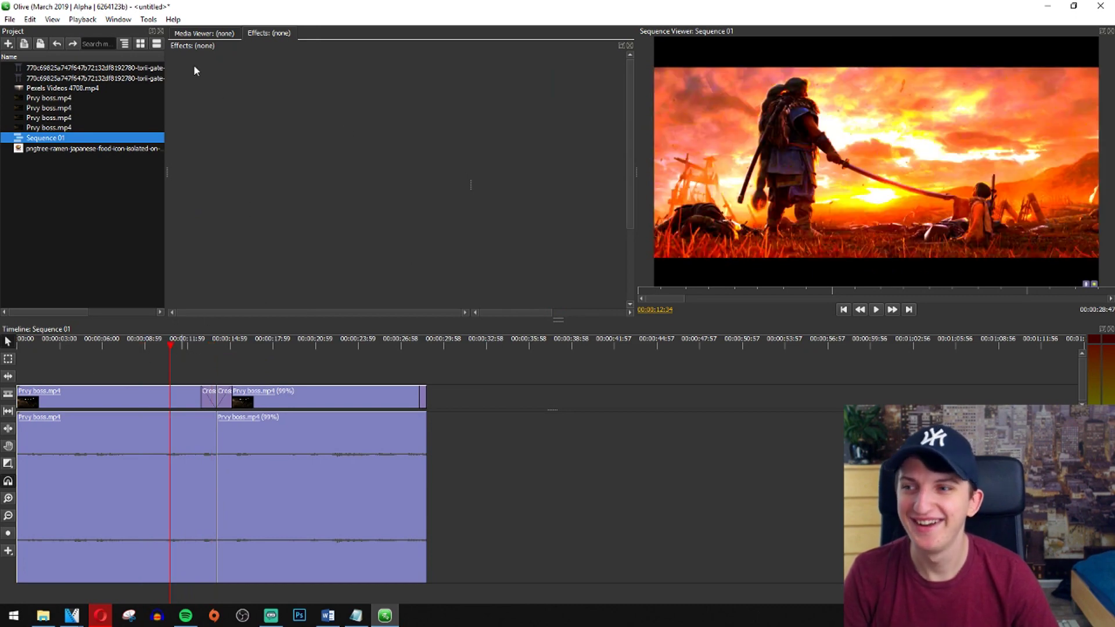
- Add a Shake effect (intensity 25, rotation 10, frequency 5) to the Prvy boss.mp4 clip
click(111, 392)
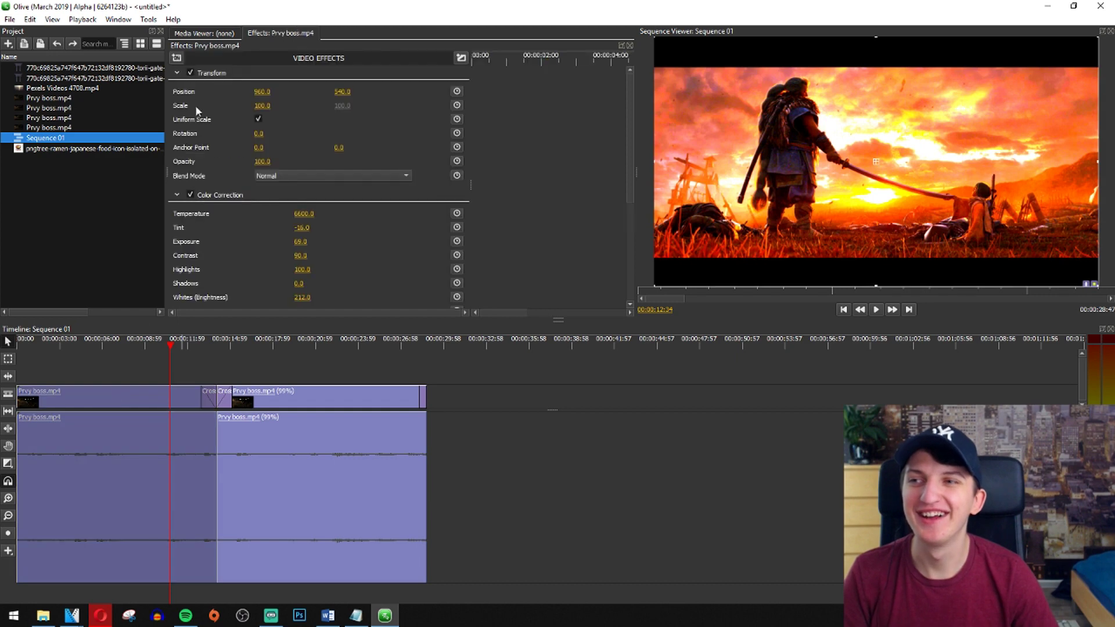
click(177, 58)
mouse_move(211, 100)
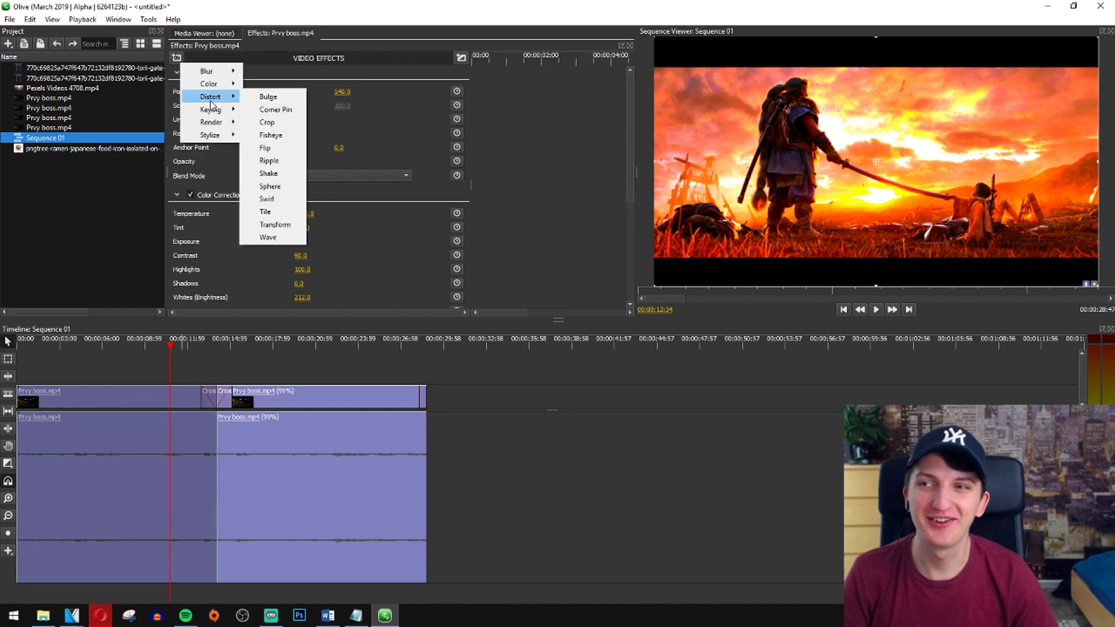
click(291, 174)
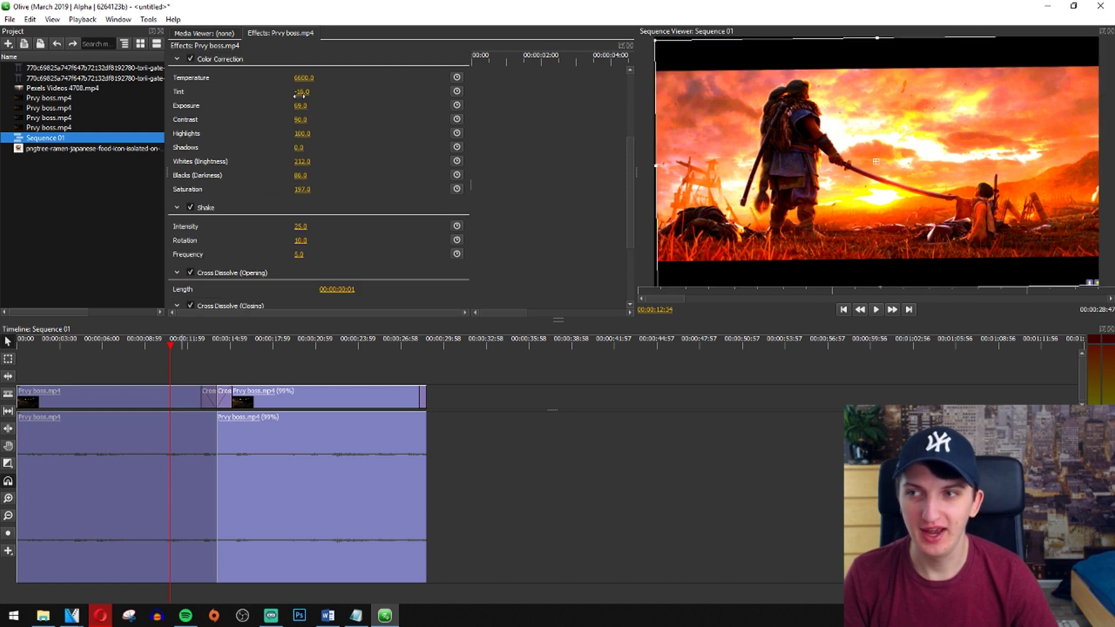
- Retune the Shake effect to intensity 143, rotation 6 and frequency 529, previewing playback
drag(302, 226, 322, 240)
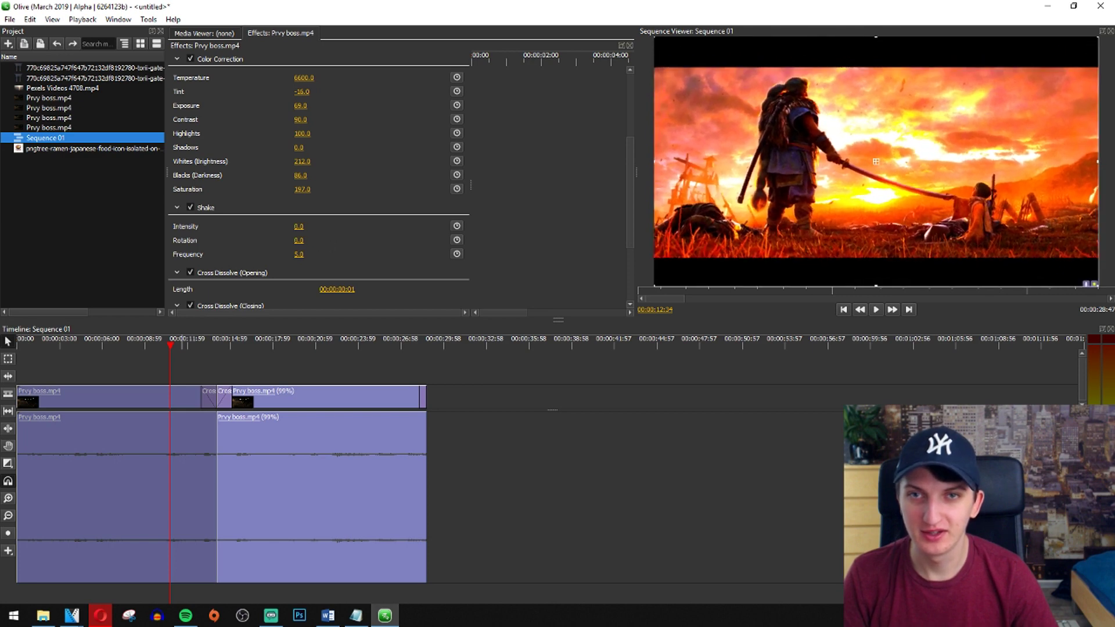
drag(322, 239, 106, 314)
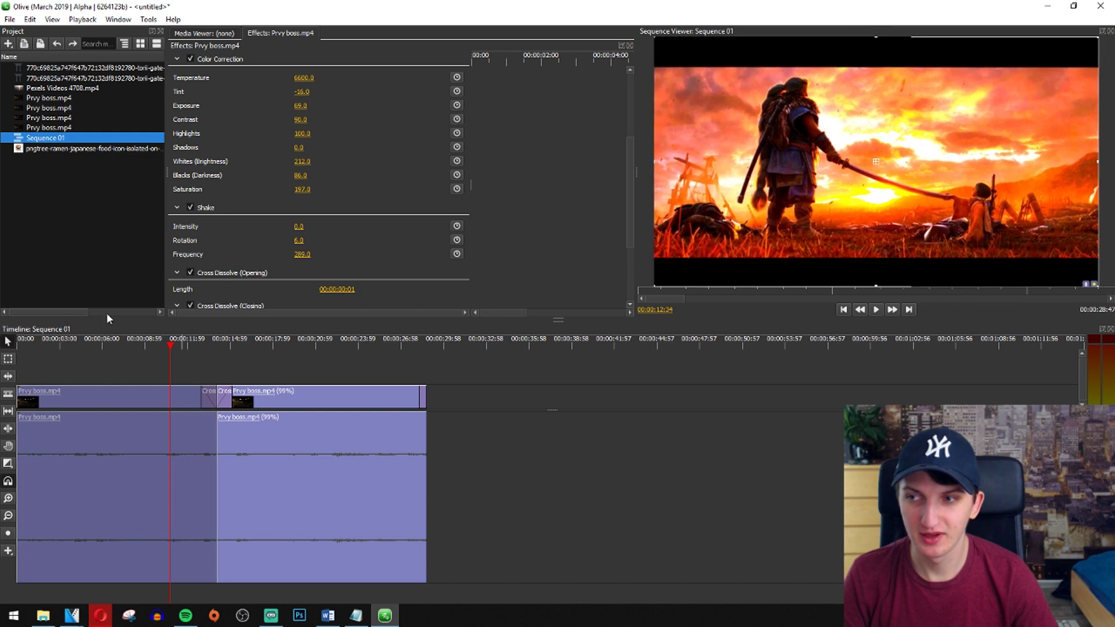
key(space)
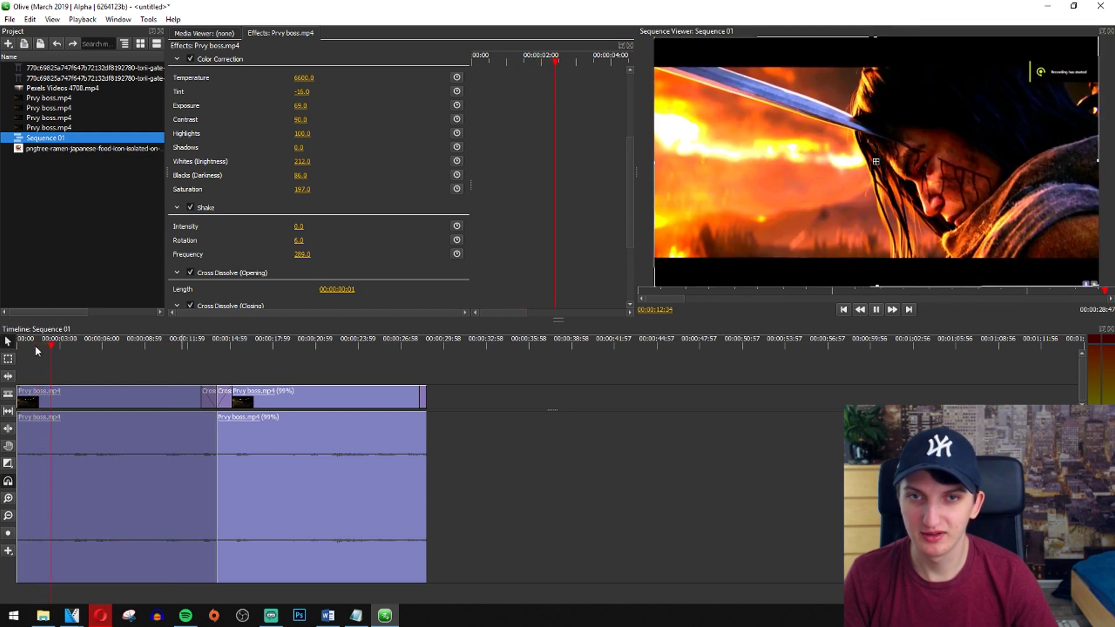
key(space)
mouse_move(302, 254)
mouse_down()
mouse_move(383, 254)
mouse_move(293, 236)
mouse_up()
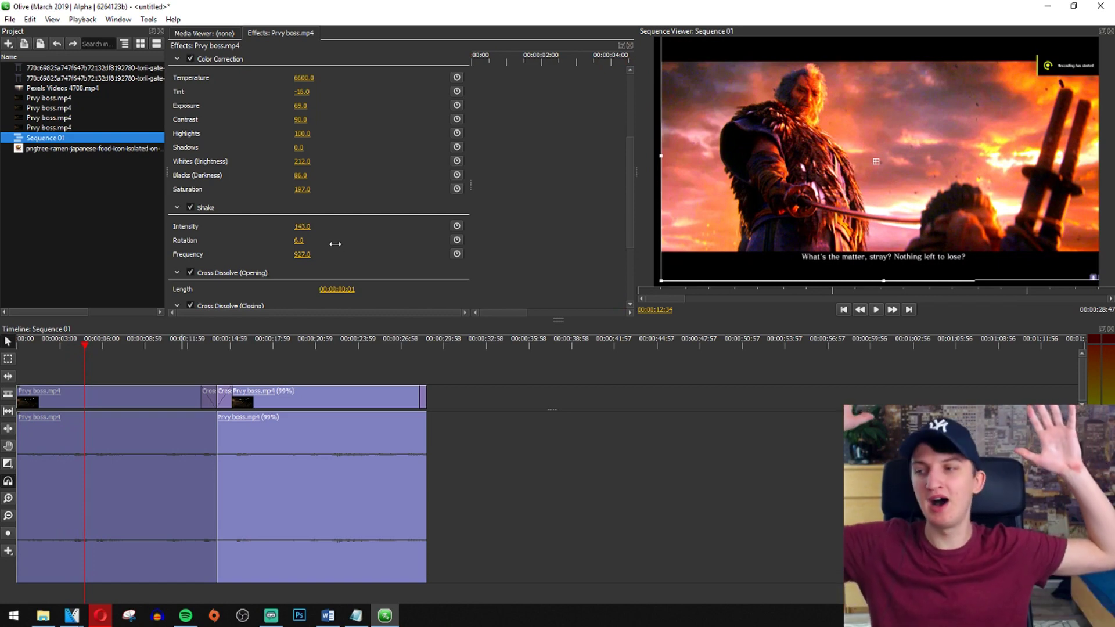
drag(310, 254, 314, 253)
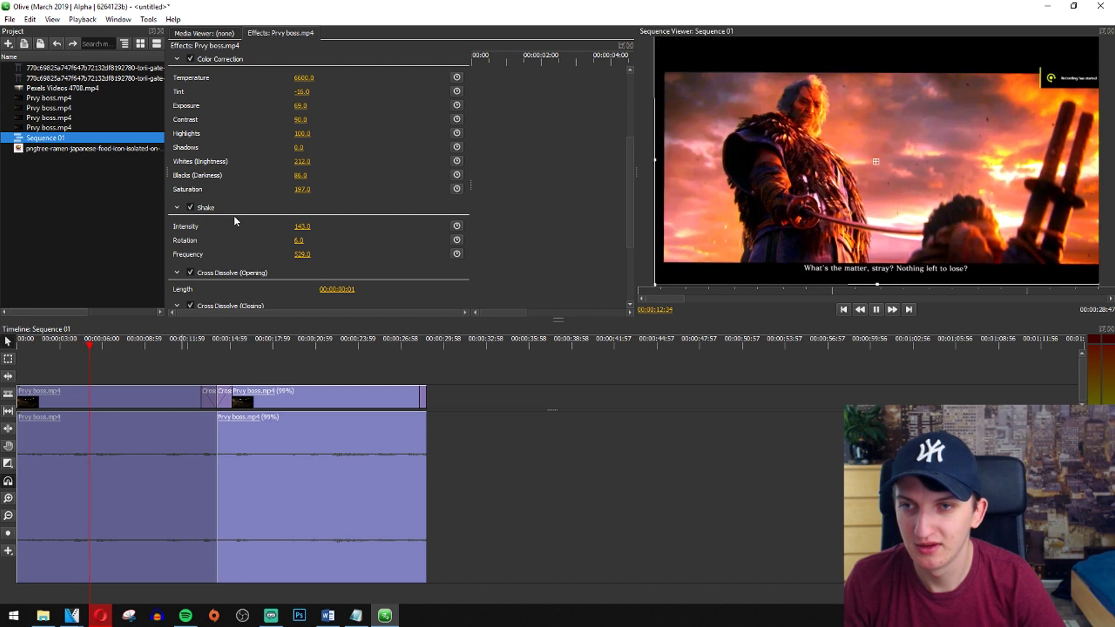
- Delete the Shake effect from the second Prvy boss.mp4 clip
click(234, 213)
right_click(235, 215)
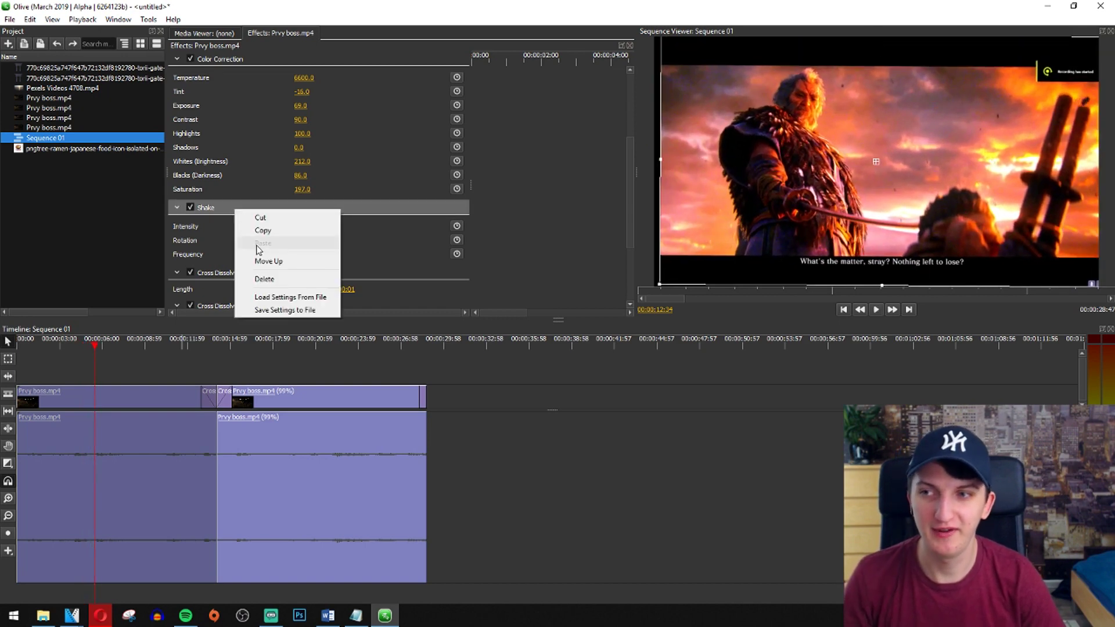
click(273, 247)
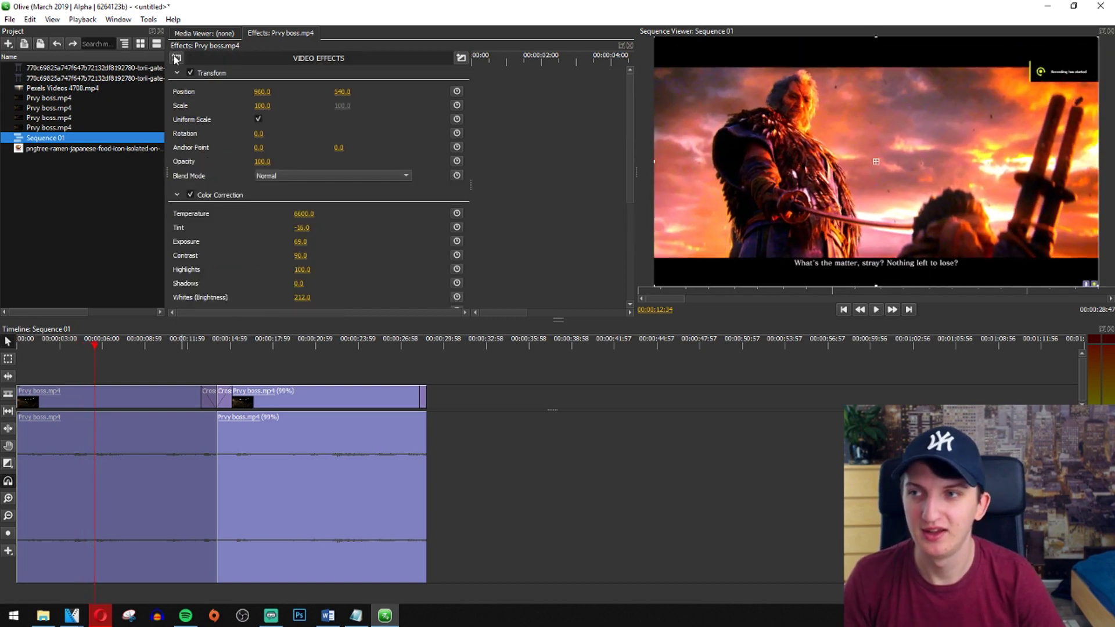
click(176, 58)
mouse_move(212, 91)
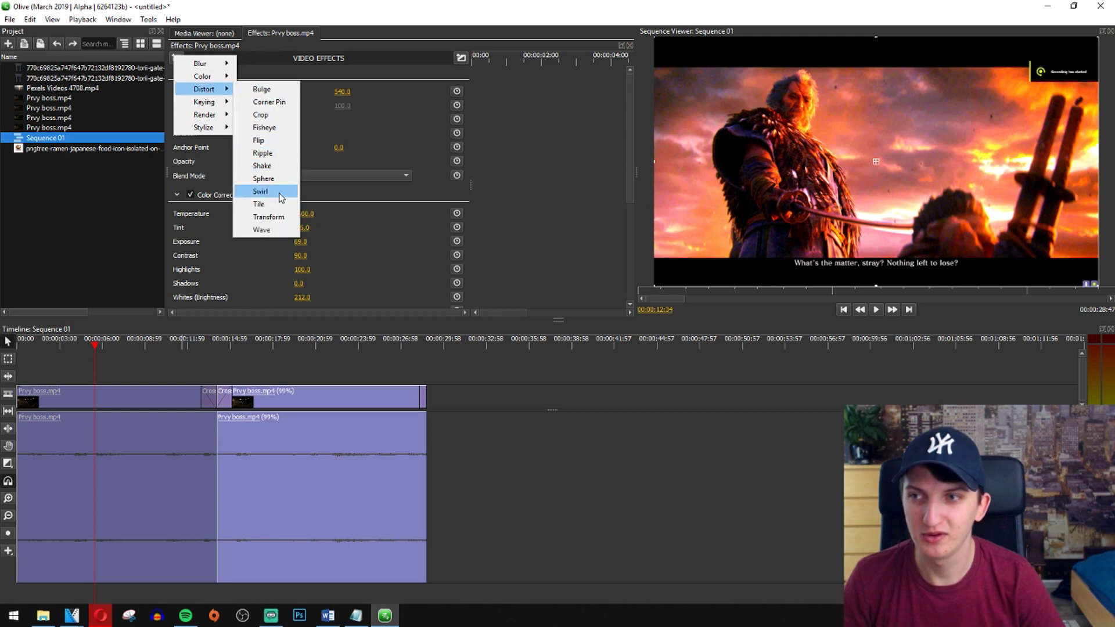
click(260, 191)
mouse_move(268, 234)
mouse_down()
mouse_move(313, 229)
mouse_move(177, 243)
mouse_move(278, 243)
mouse_move(180, 243)
mouse_move(254, 243)
mouse_up()
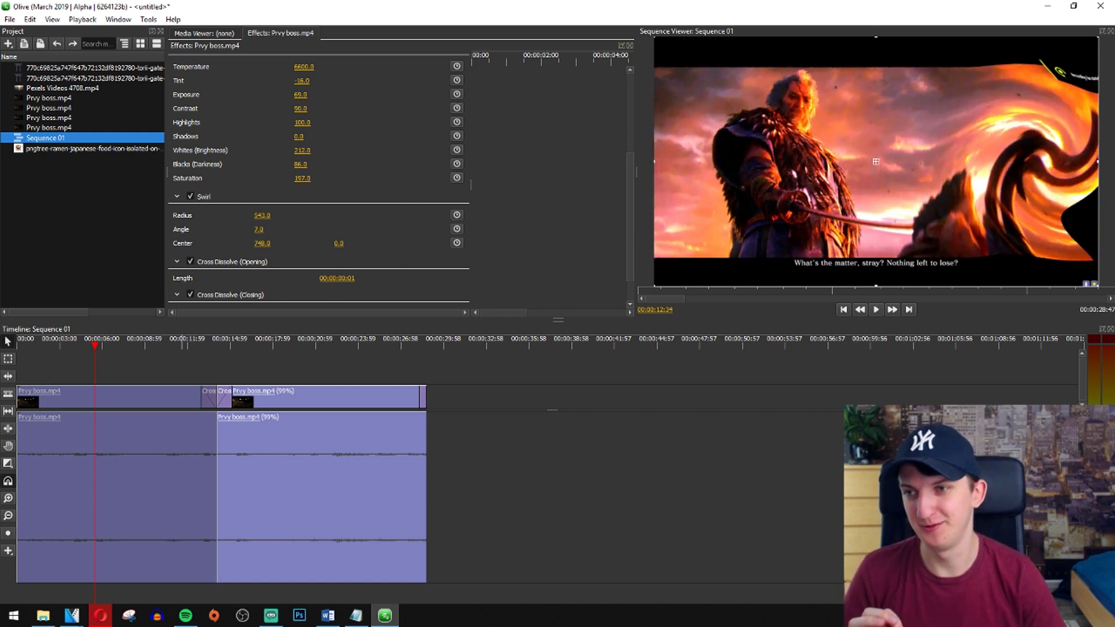
right_click(219, 196)
click(283, 264)
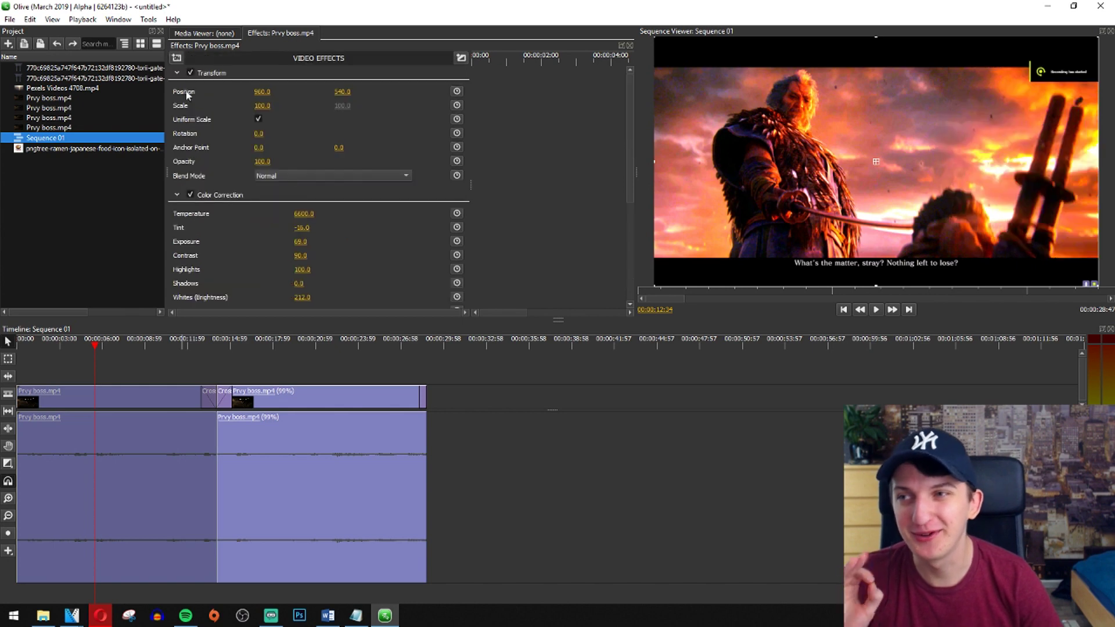
- Try the Distort > Bulge effect on the clip, then delete it
click(176, 58)
mouse_move(221, 98)
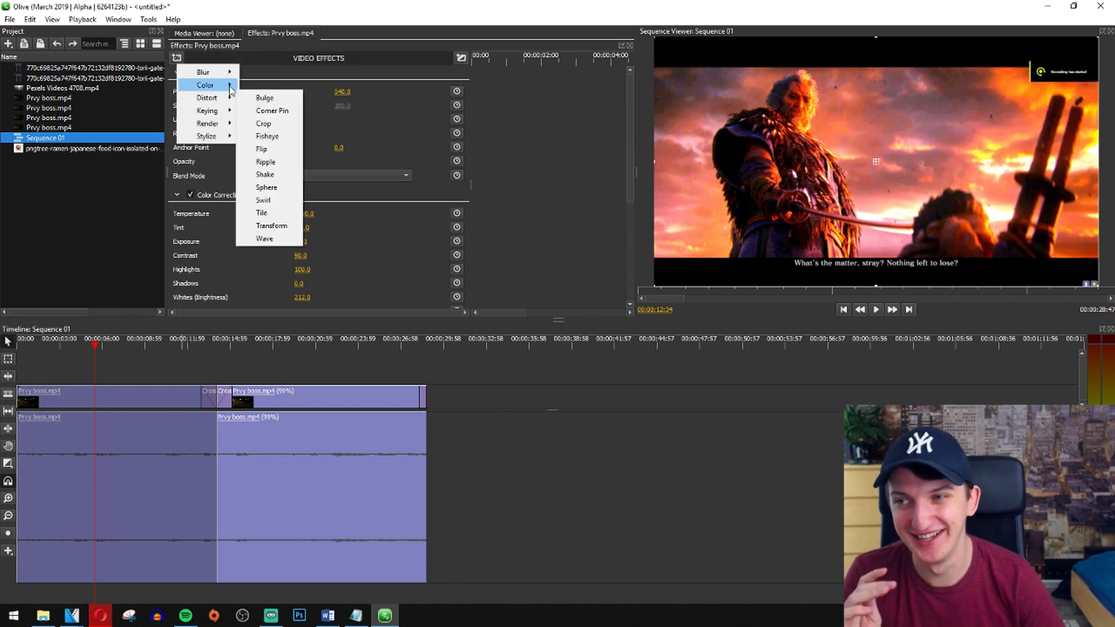
click(265, 98)
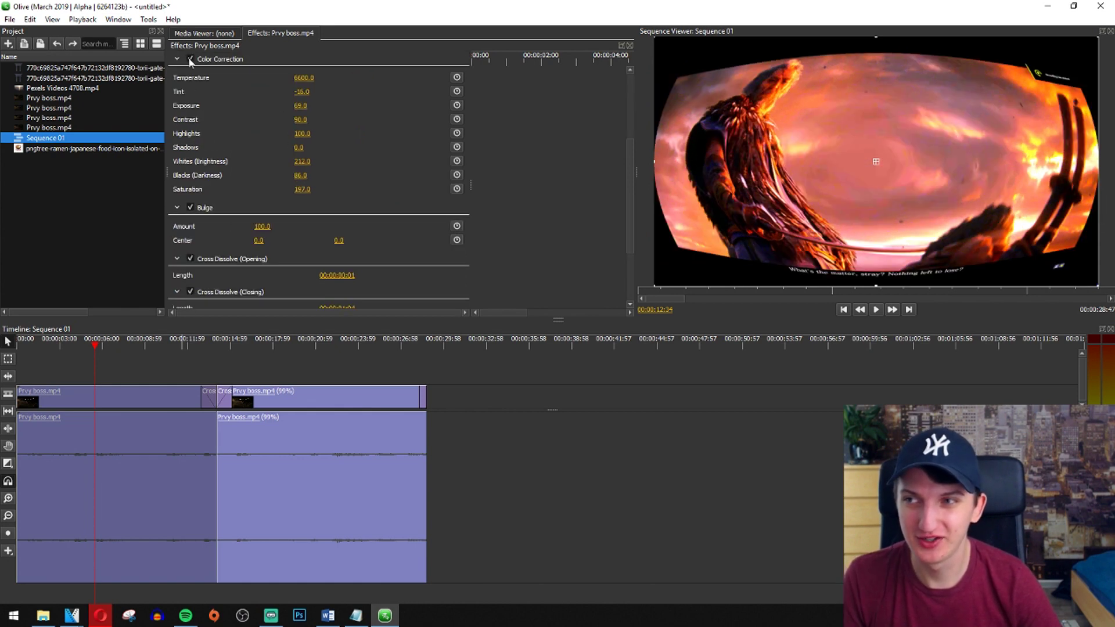
click(190, 207)
right_click(224, 208)
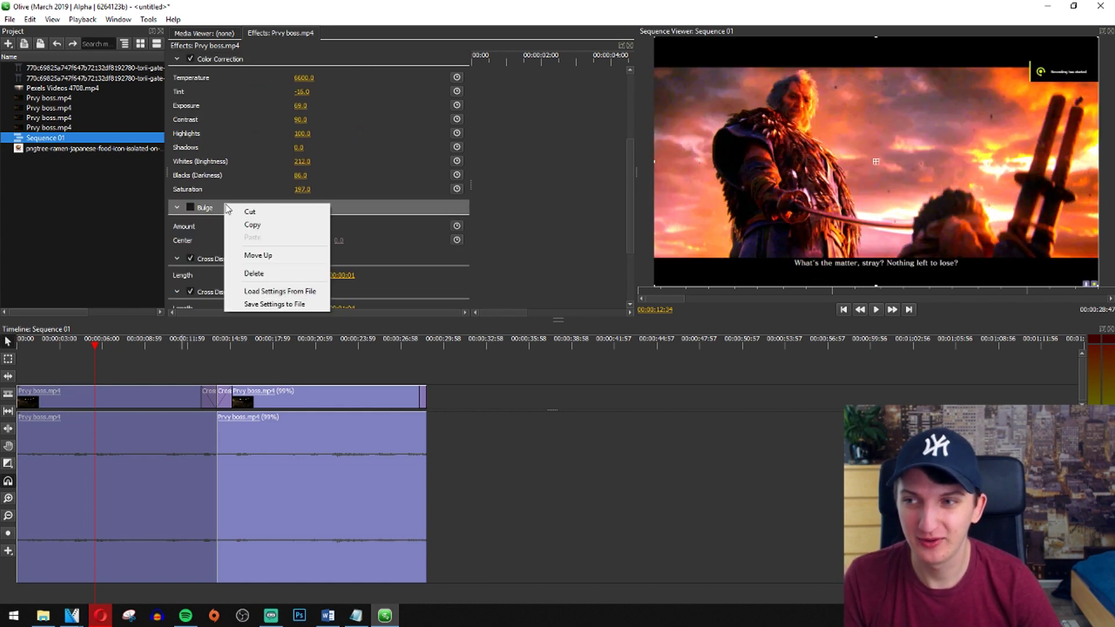
click(252, 275)
- Try the Distort > Wave effect on the clip, then delete it
click(176, 58)
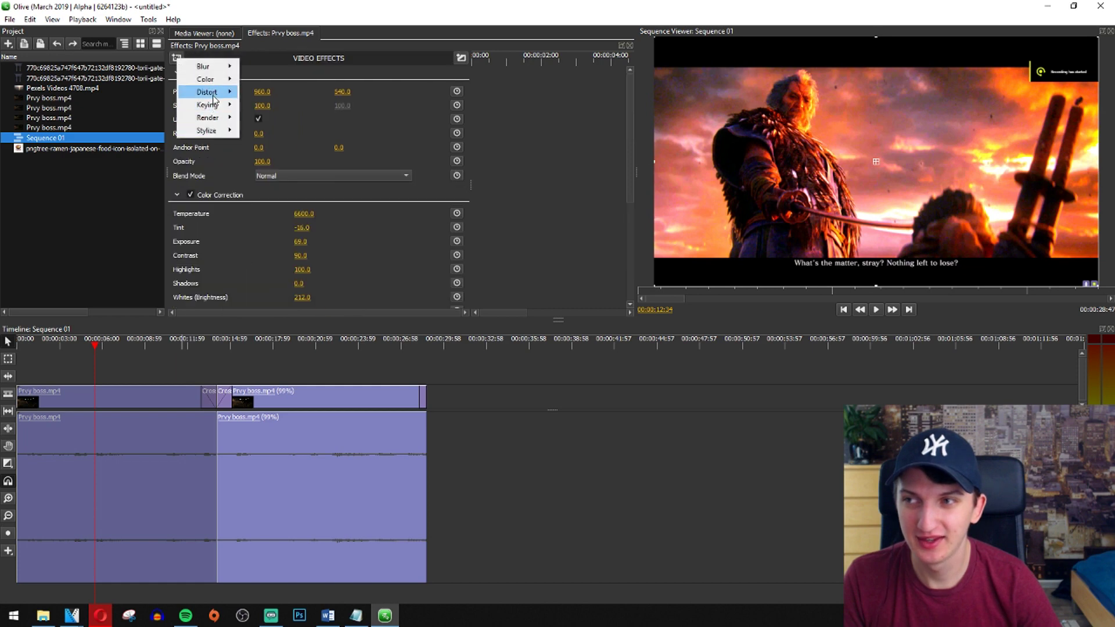
mouse_move(213, 99)
click(269, 233)
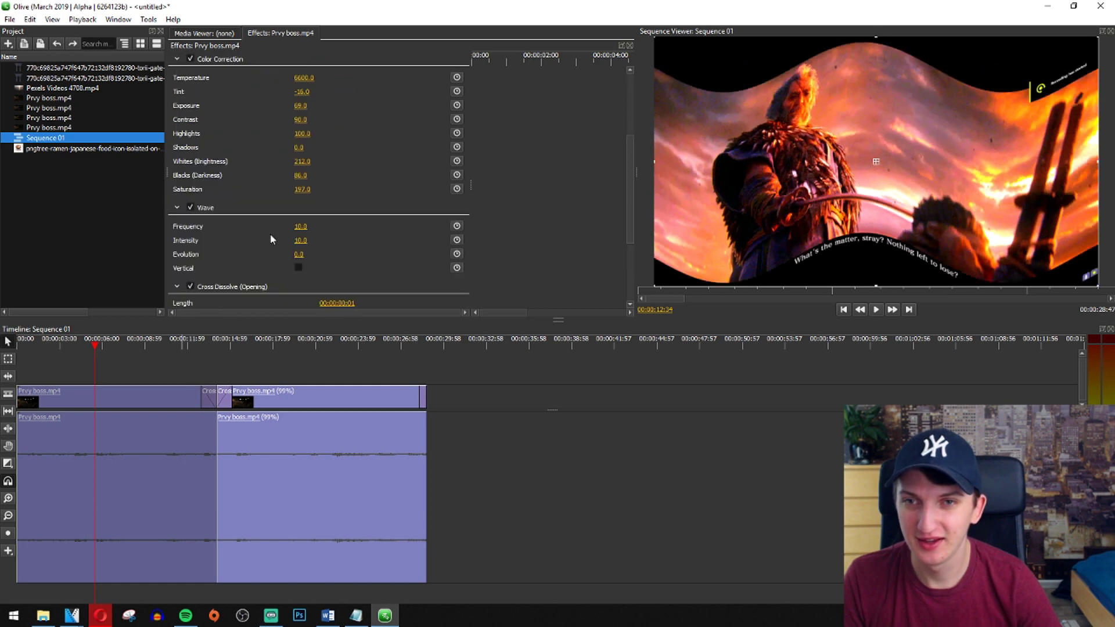
right_click(226, 217)
click(285, 275)
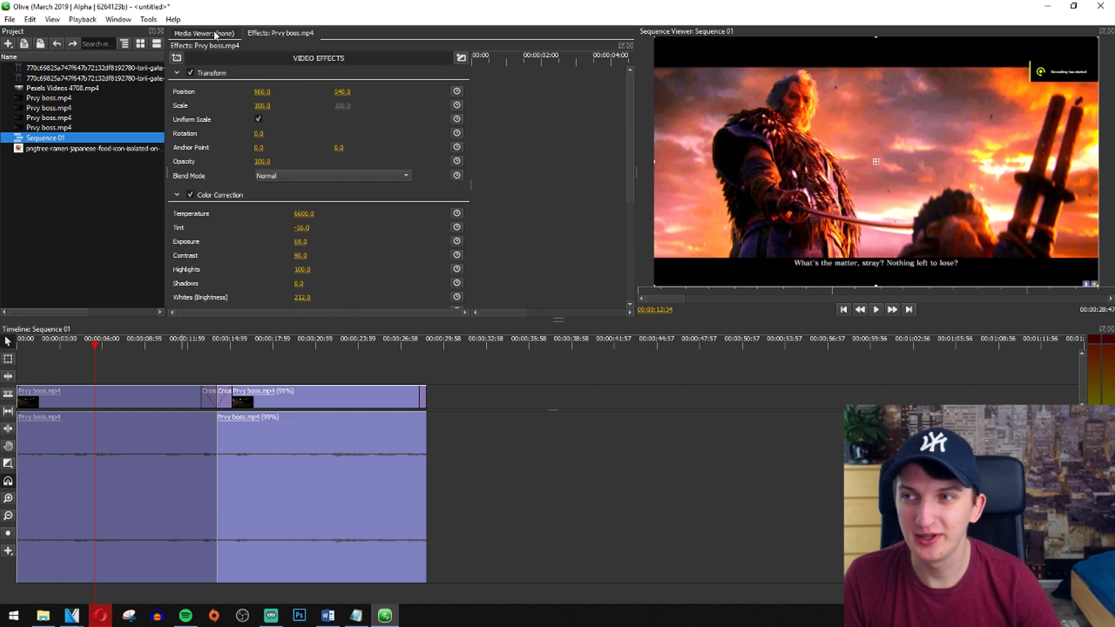
click(180, 57)
- Add a Keying > Chroma Key effect with green key colour, then jump to the next edit point
mouse_move(226, 105)
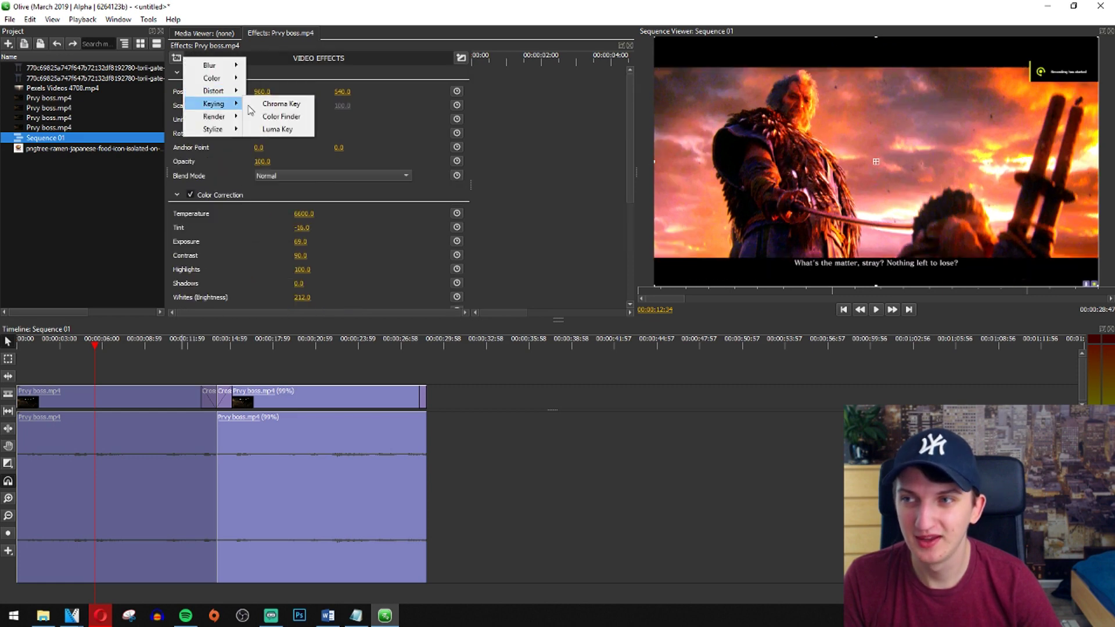
click(269, 105)
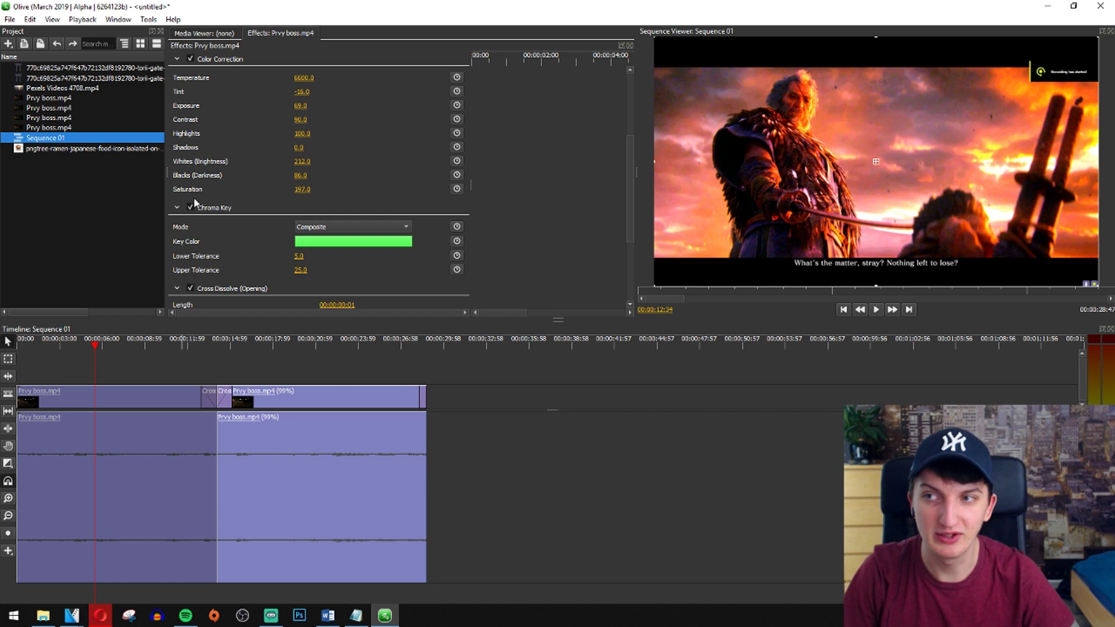
key(Down)
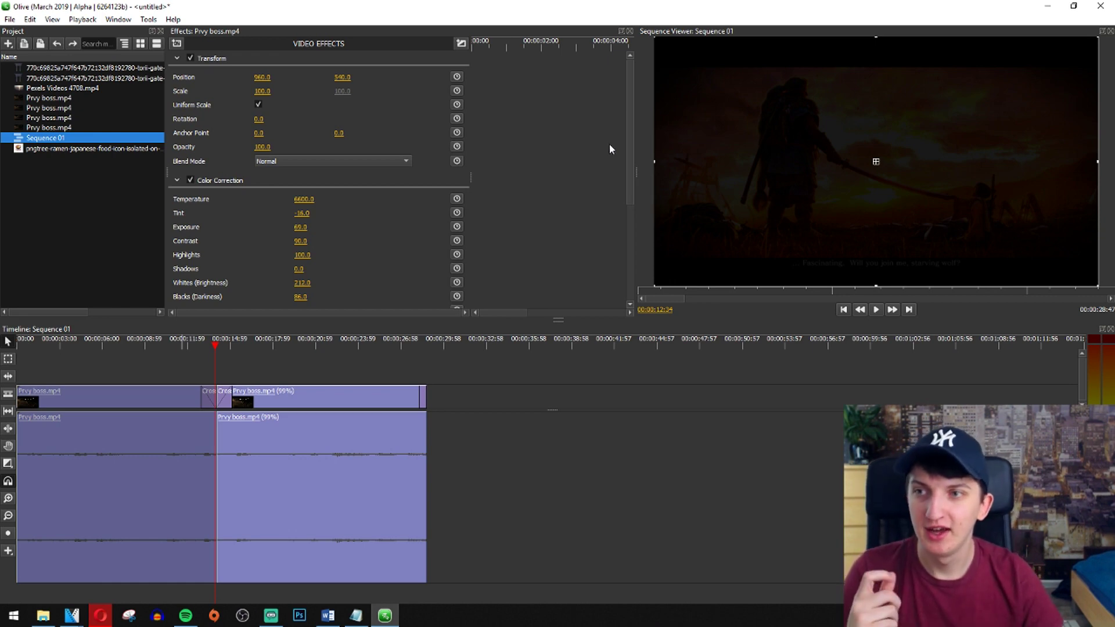
click(10, 19)
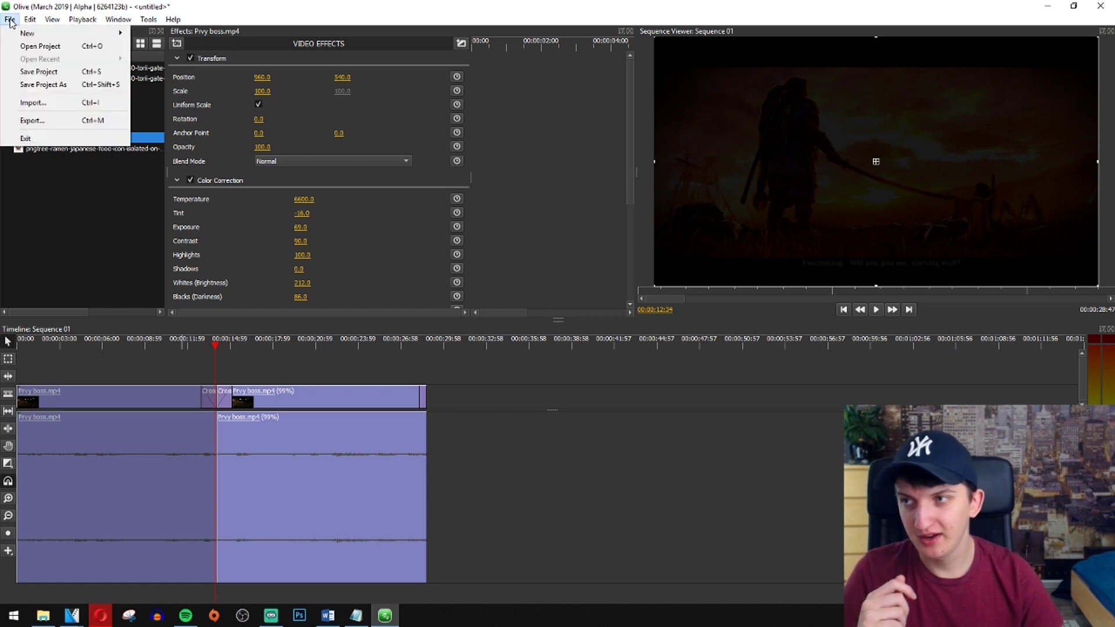
click(34, 122)
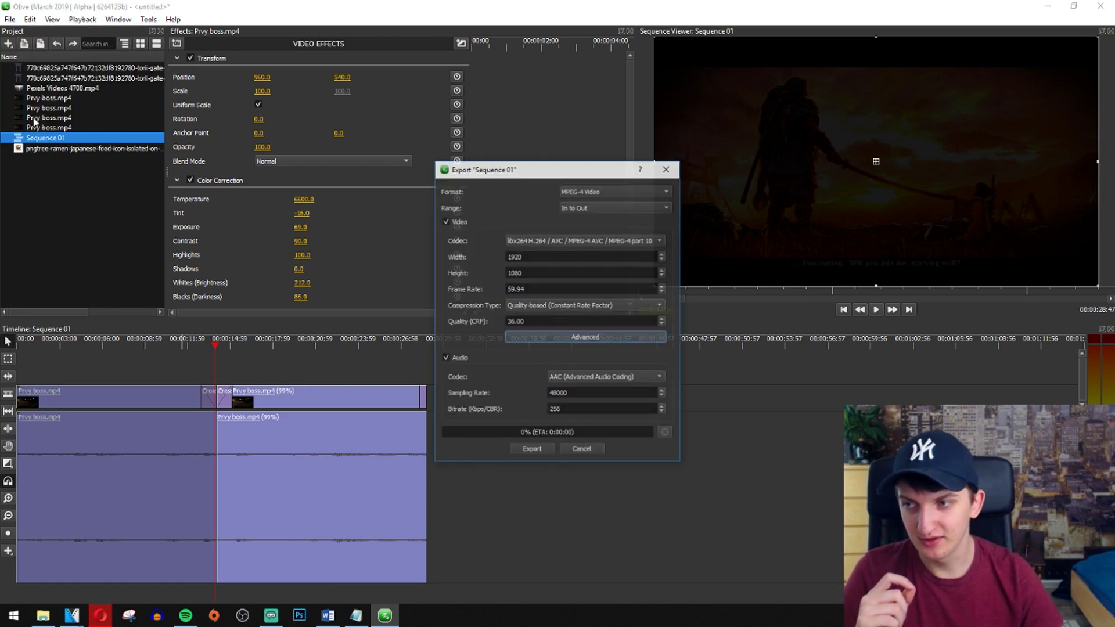
click(584, 208)
click(575, 208)
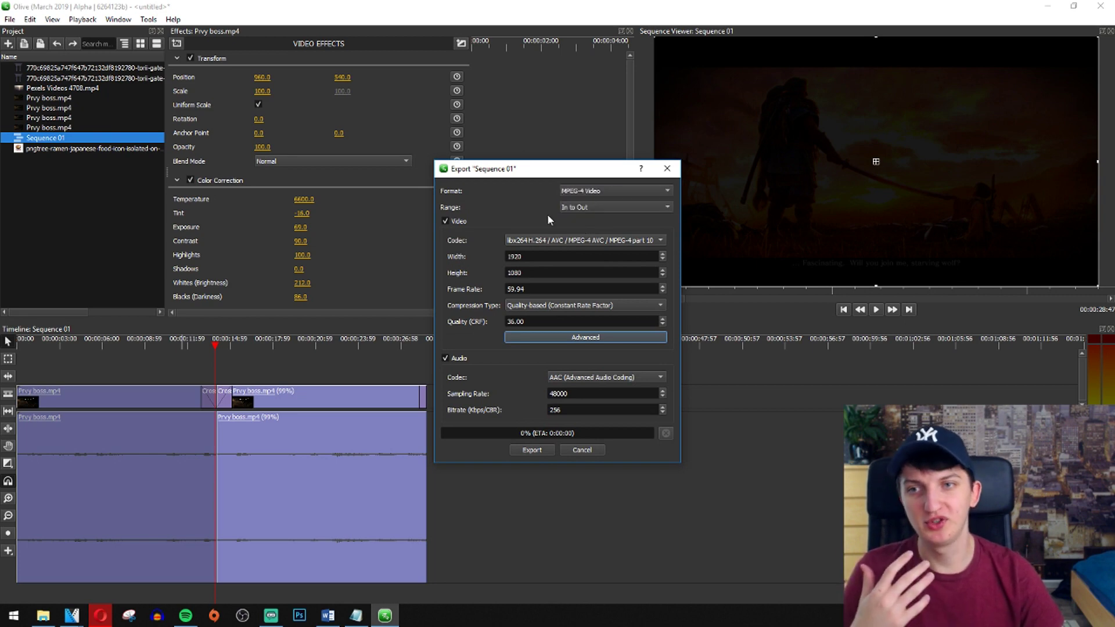
click(599, 193)
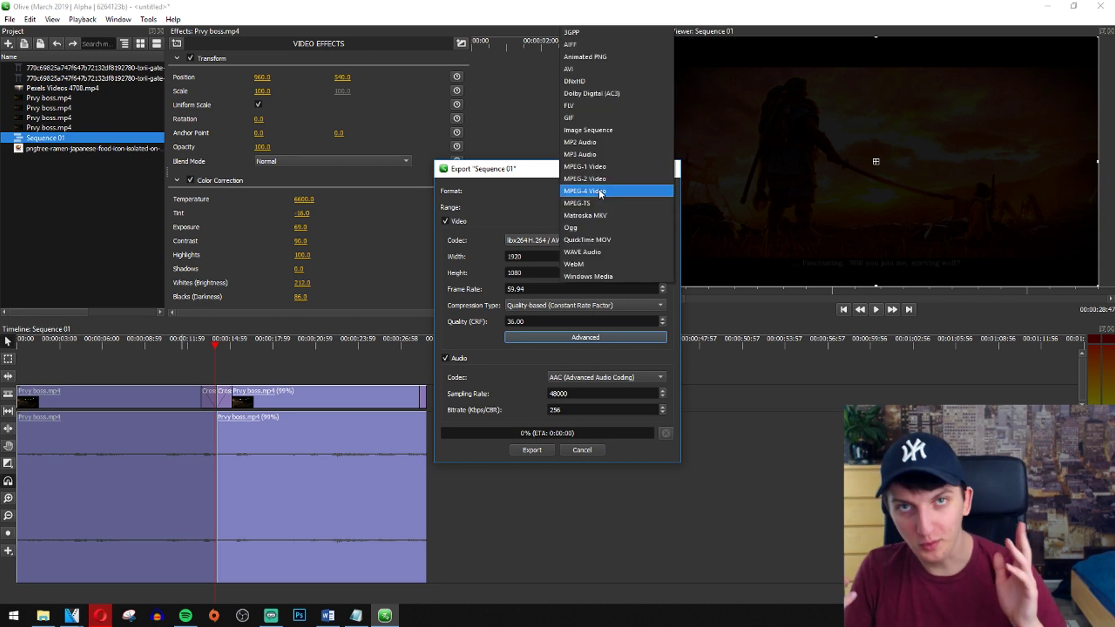
click(600, 194)
click(567, 207)
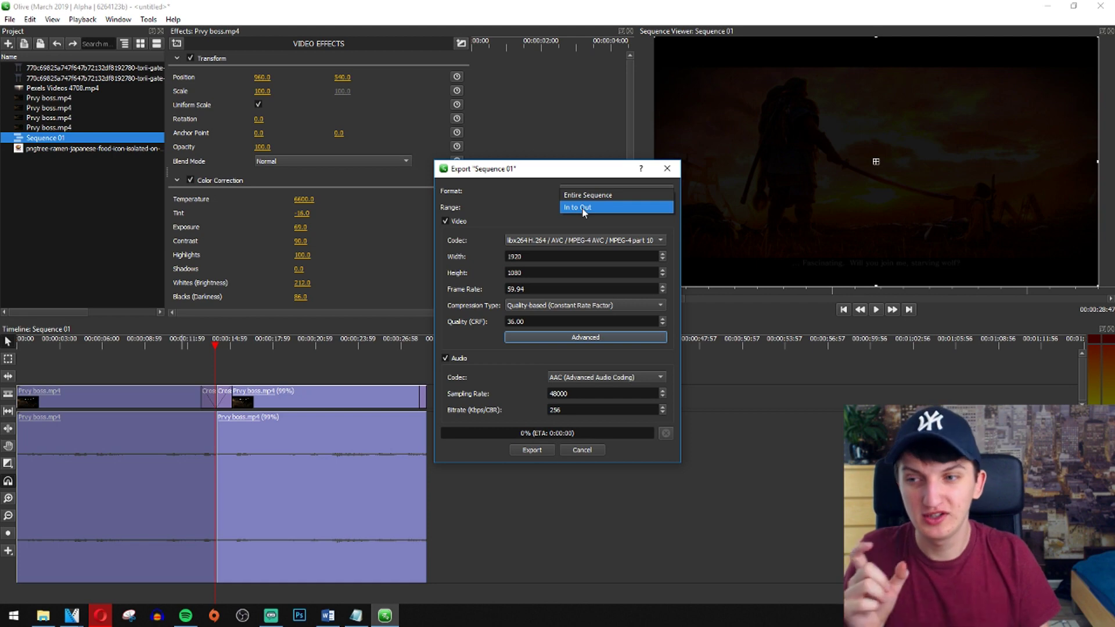
click(582, 208)
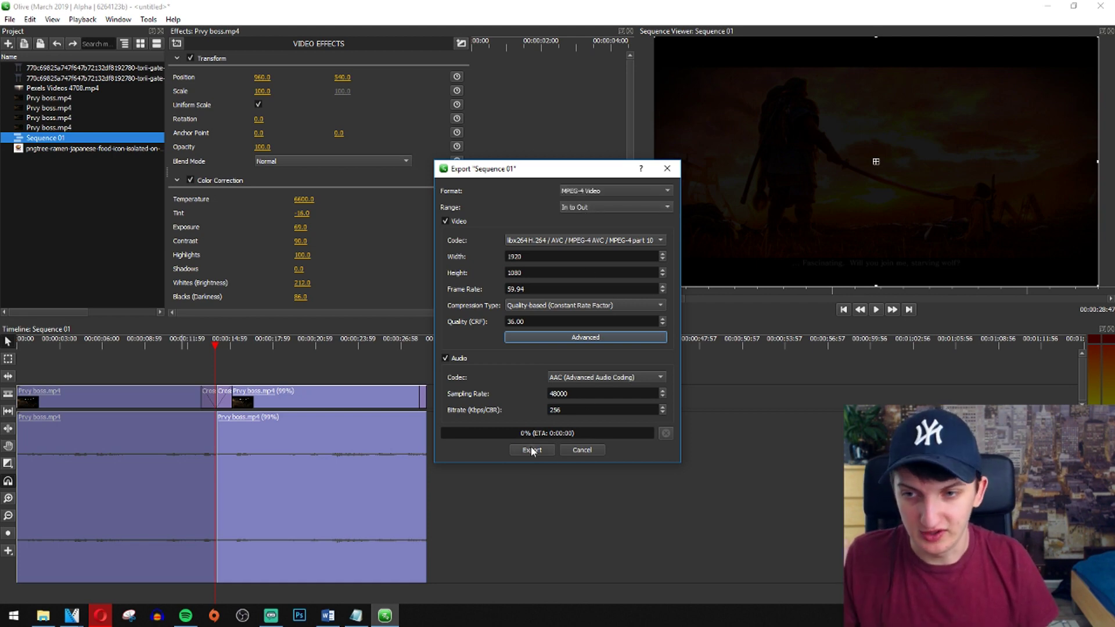
click(571, 452)
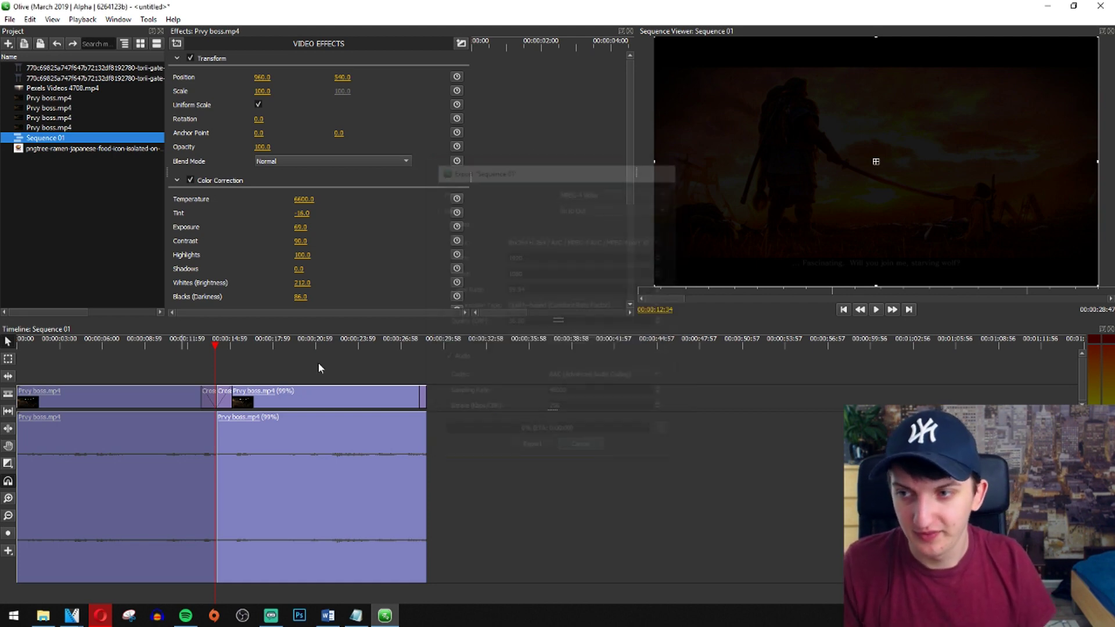
- Set the timeline In point at 00:00:20:59 and the Out point at 00:00:26:58
click(259, 347)
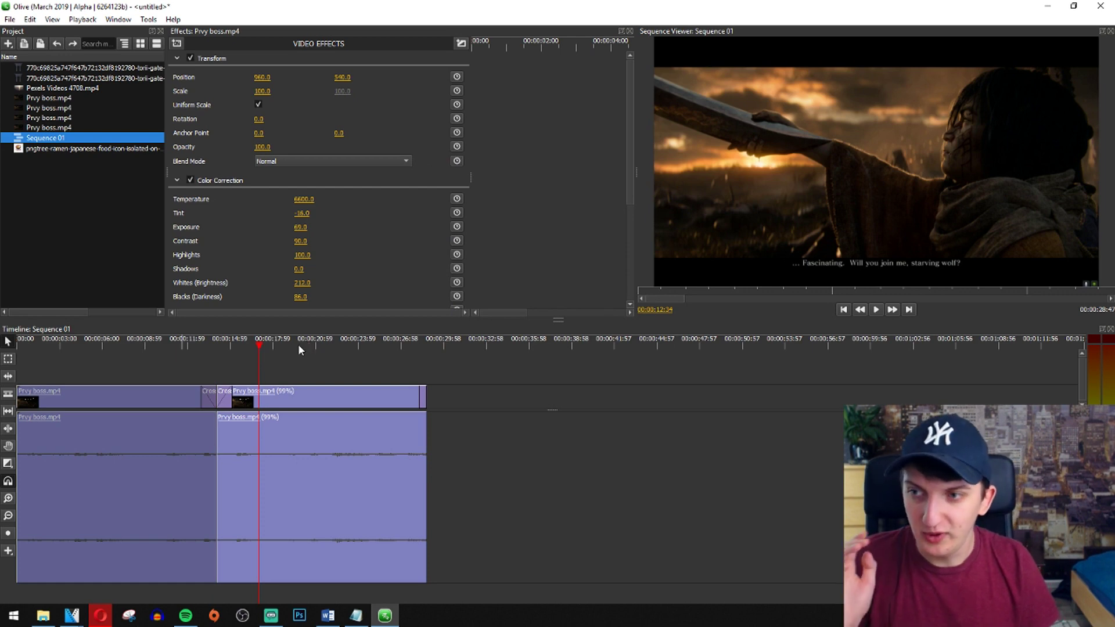
click(302, 347)
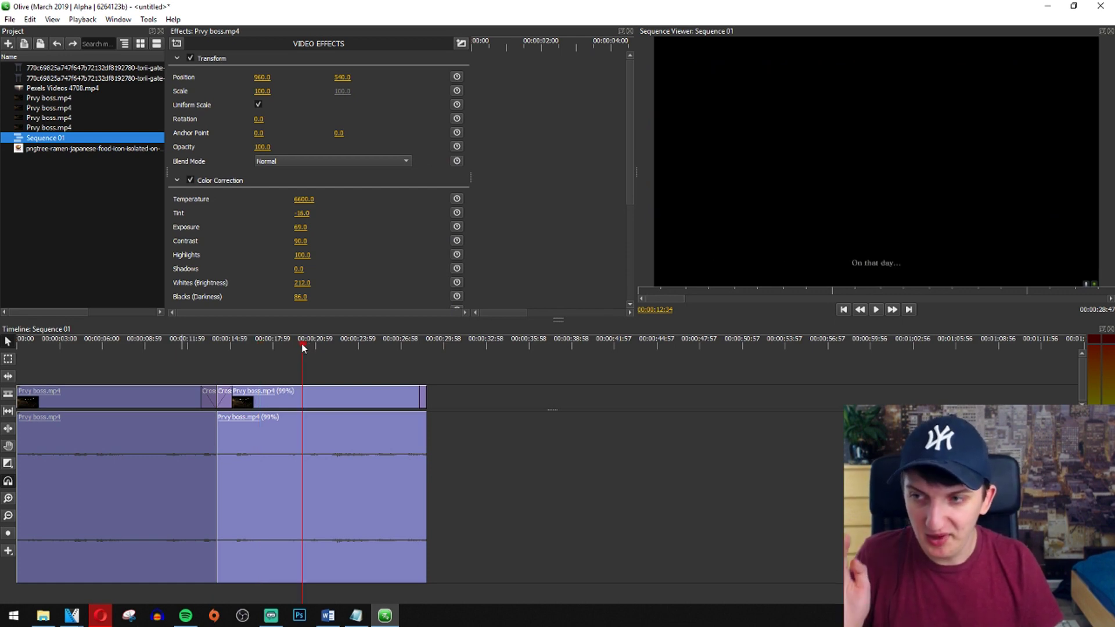
key(i)
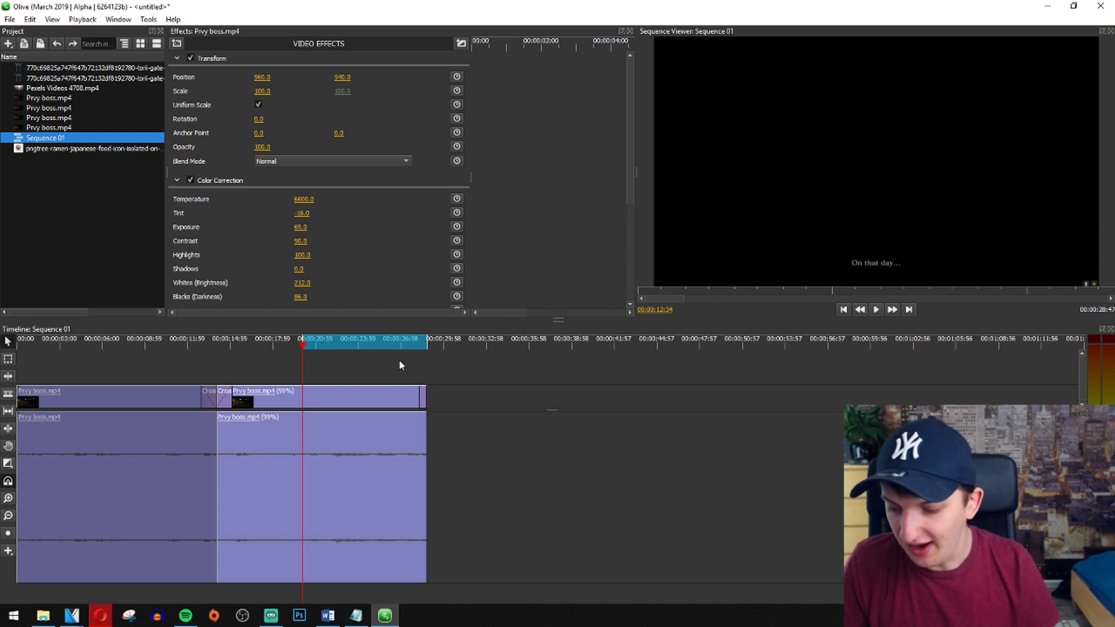
click(395, 344)
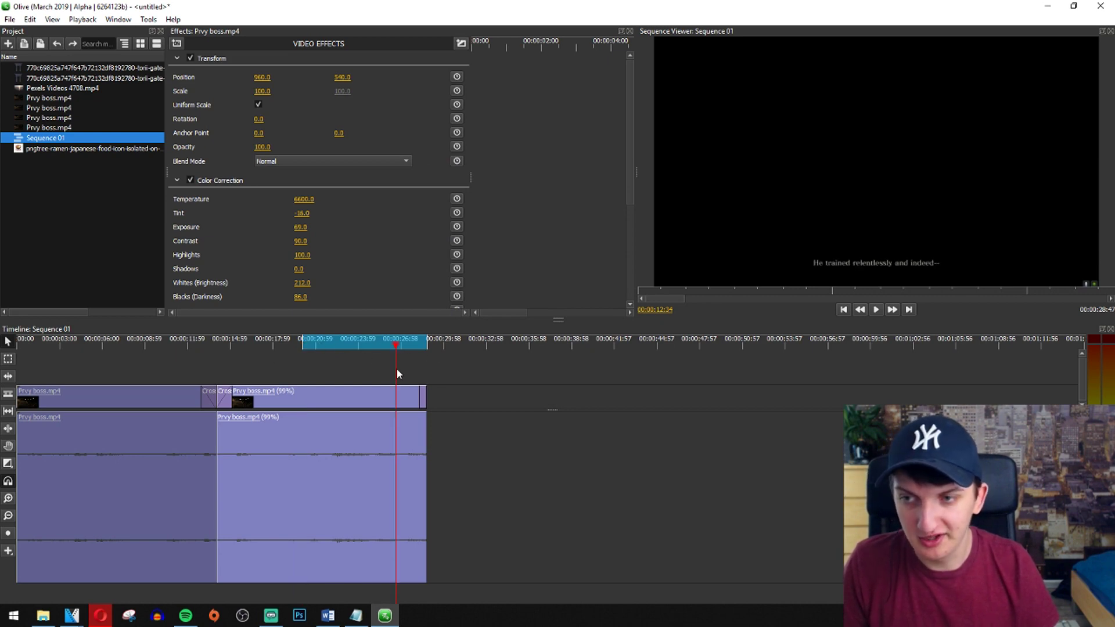
key(o)
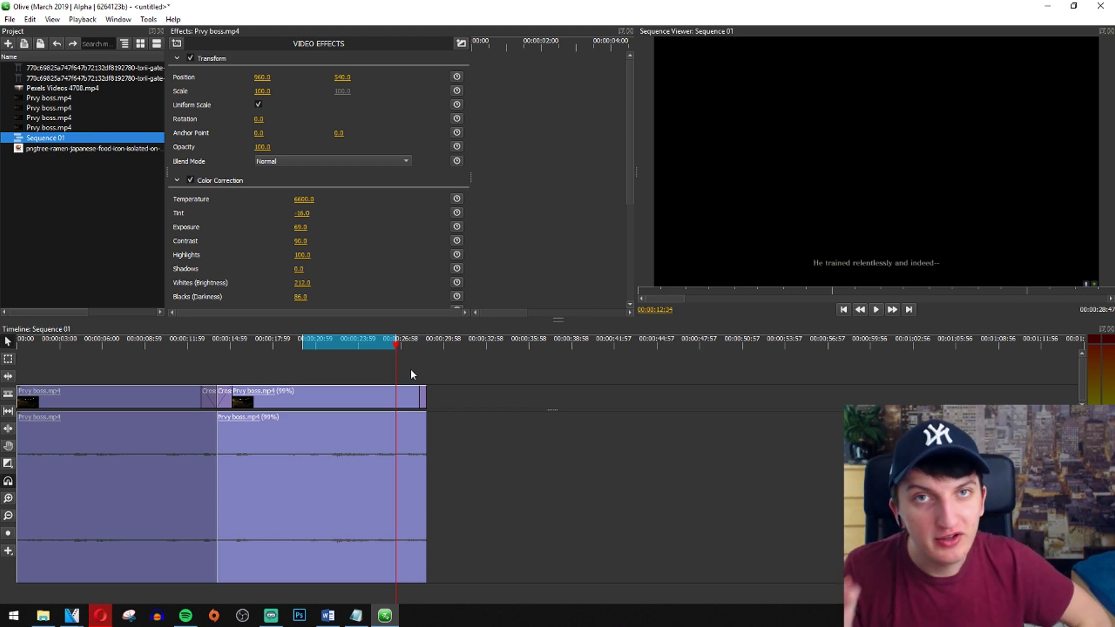
click(11, 19)
- Set Sequence 01's export range to Entire Sequence and frame rate to 30 fps
mouse_move(32, 23)
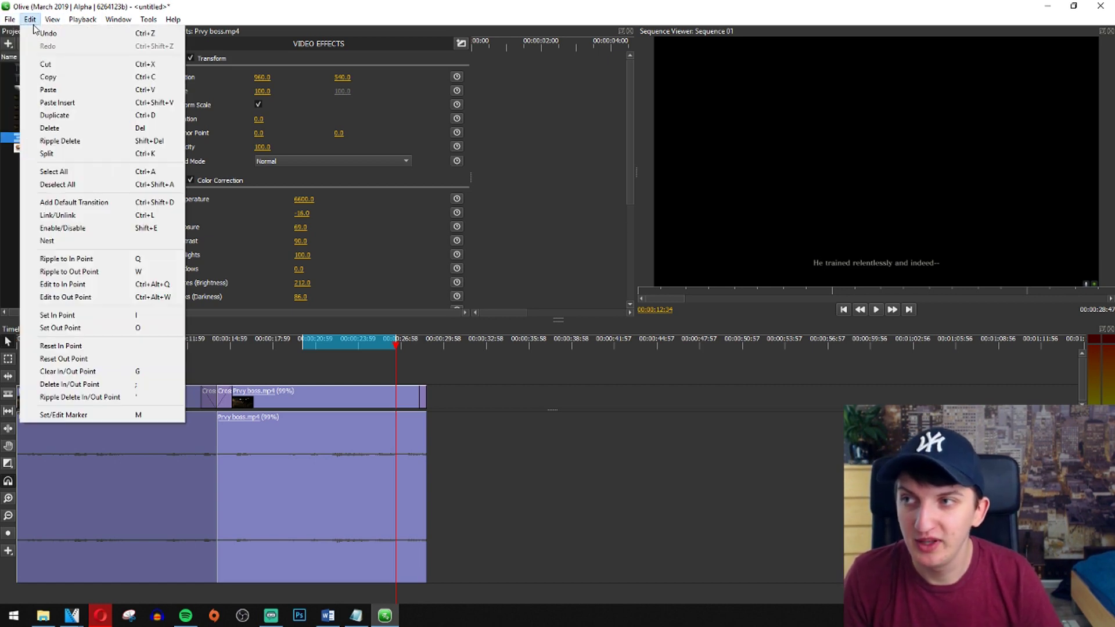
click(49, 115)
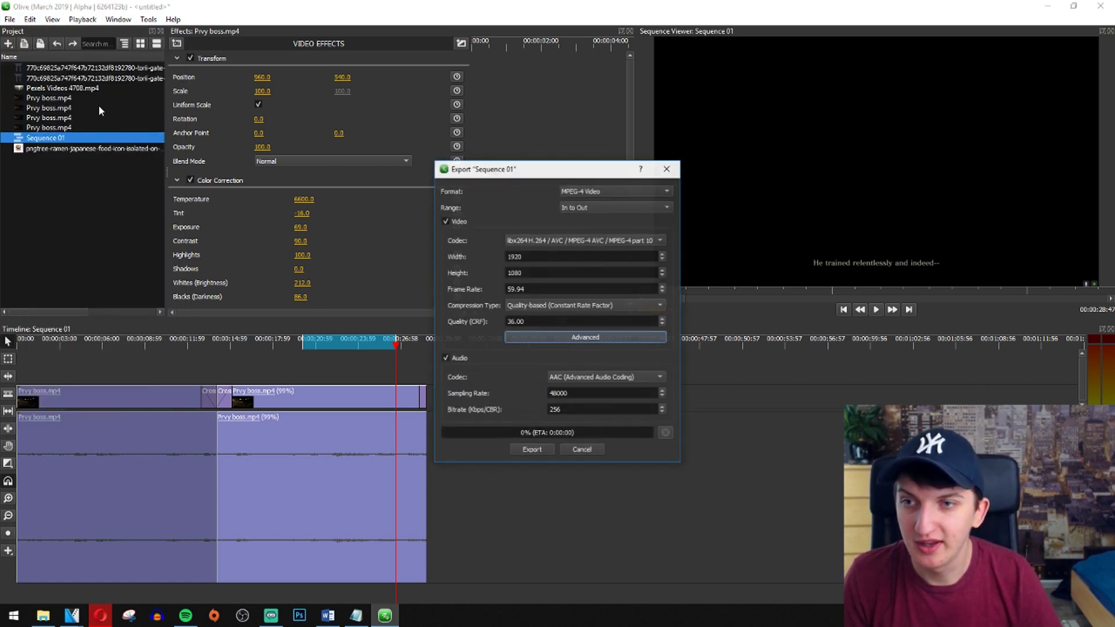
click(581, 210)
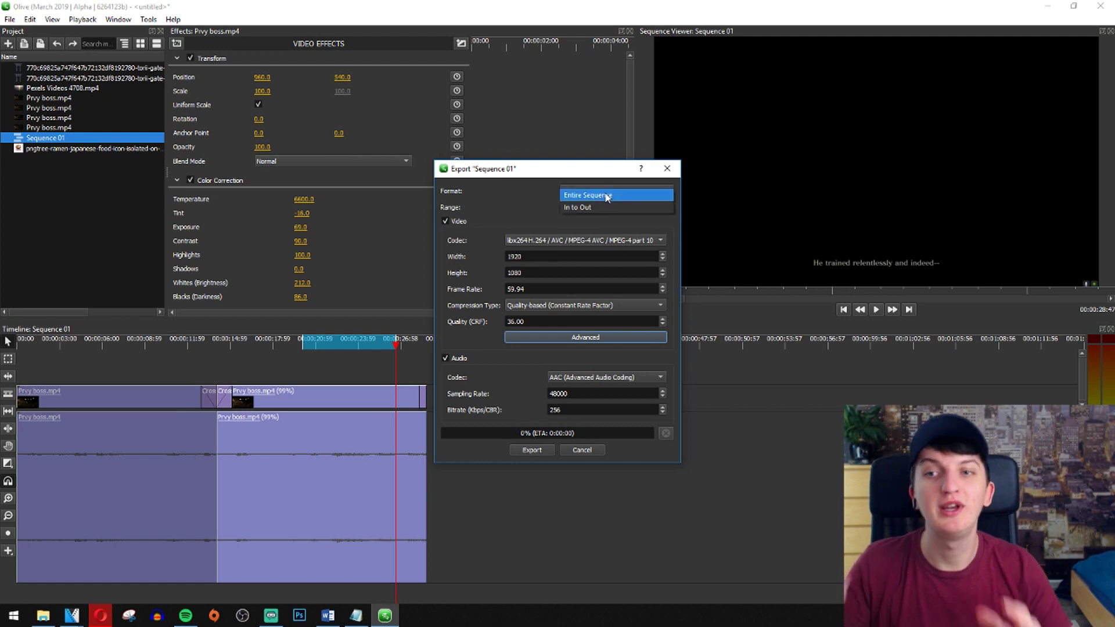
click(607, 196)
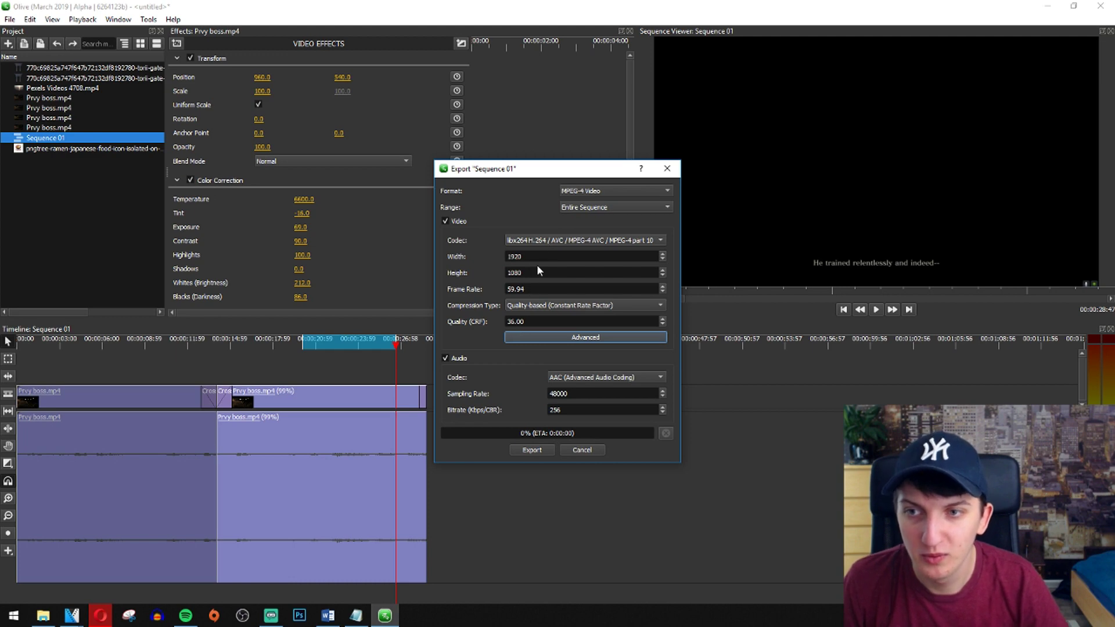
click(662, 291)
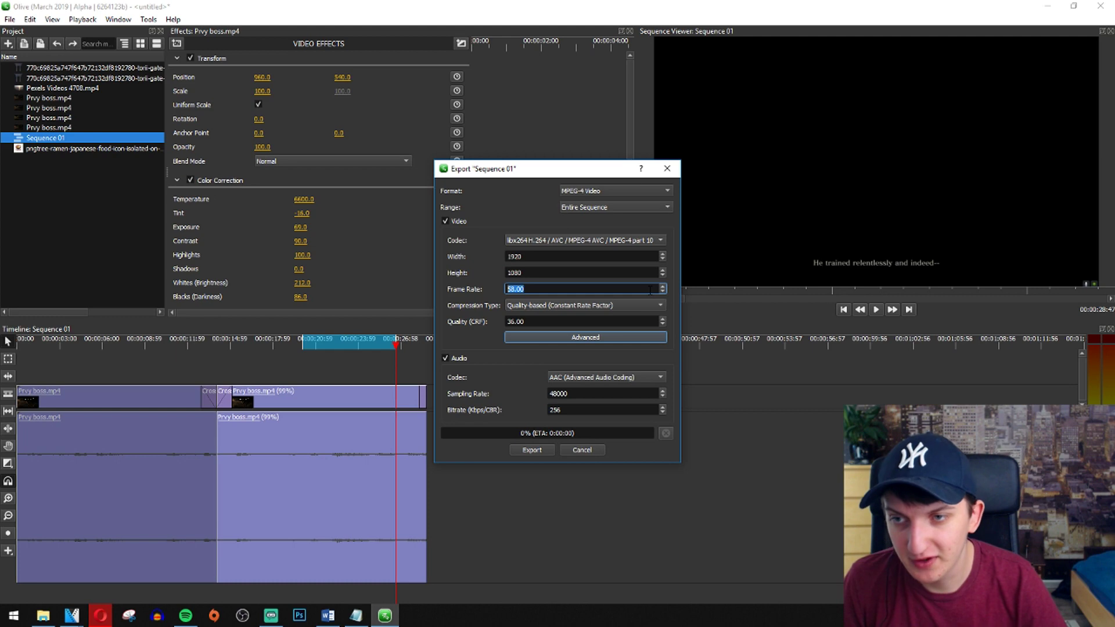
text(30)
key(Return)
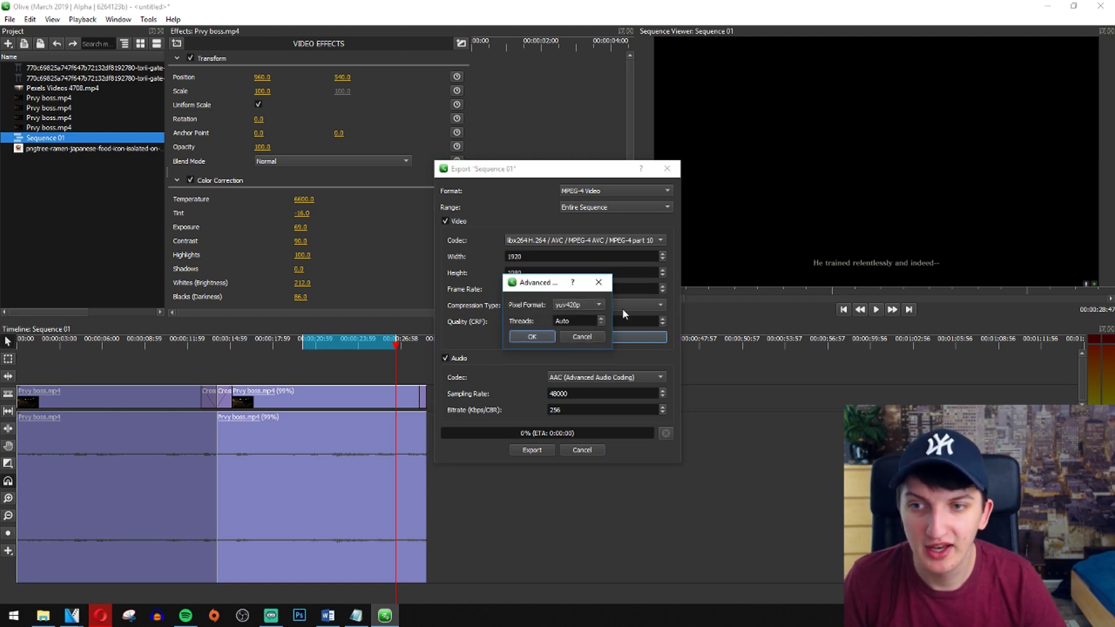
click(580, 337)
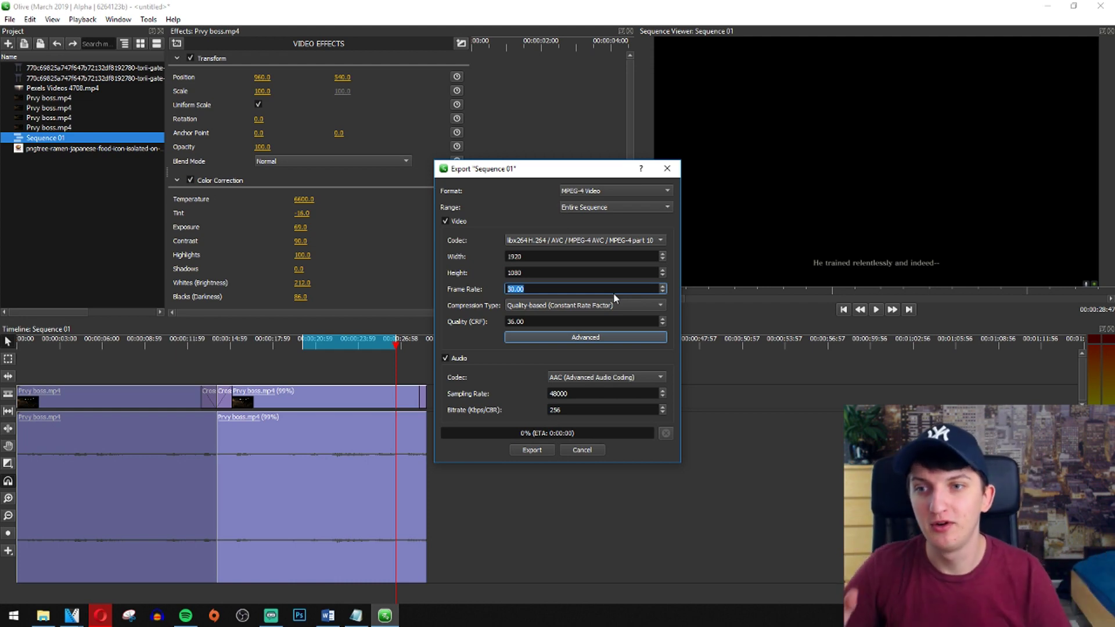
- Check the Quality (CRF) value of 36 and bring the New folder of test renders forward
mouse_move(524, 325)
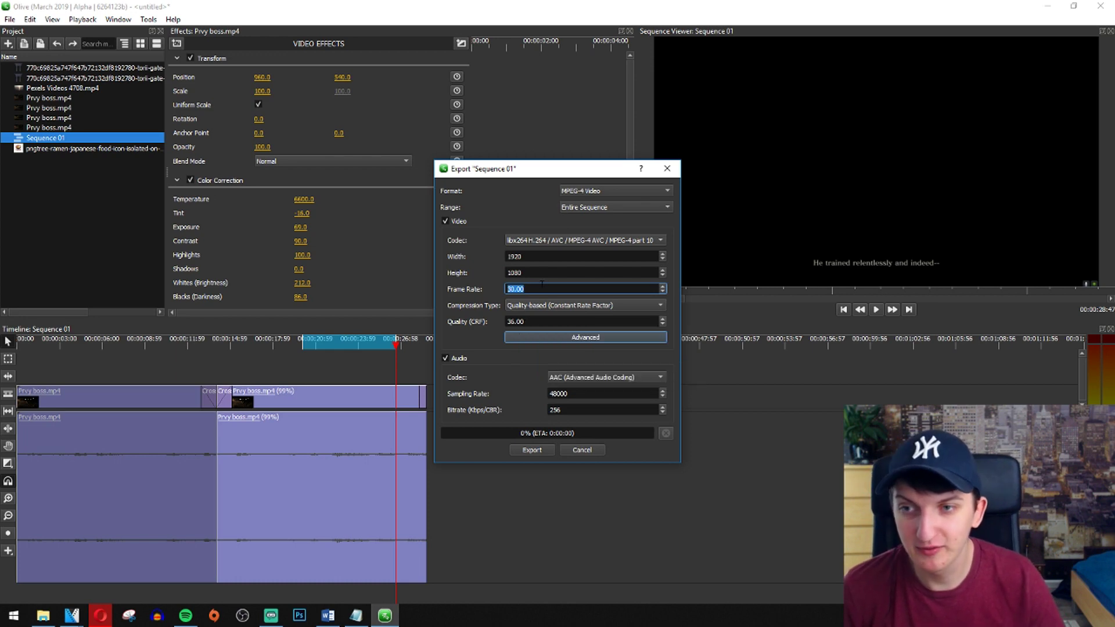
click(525, 321)
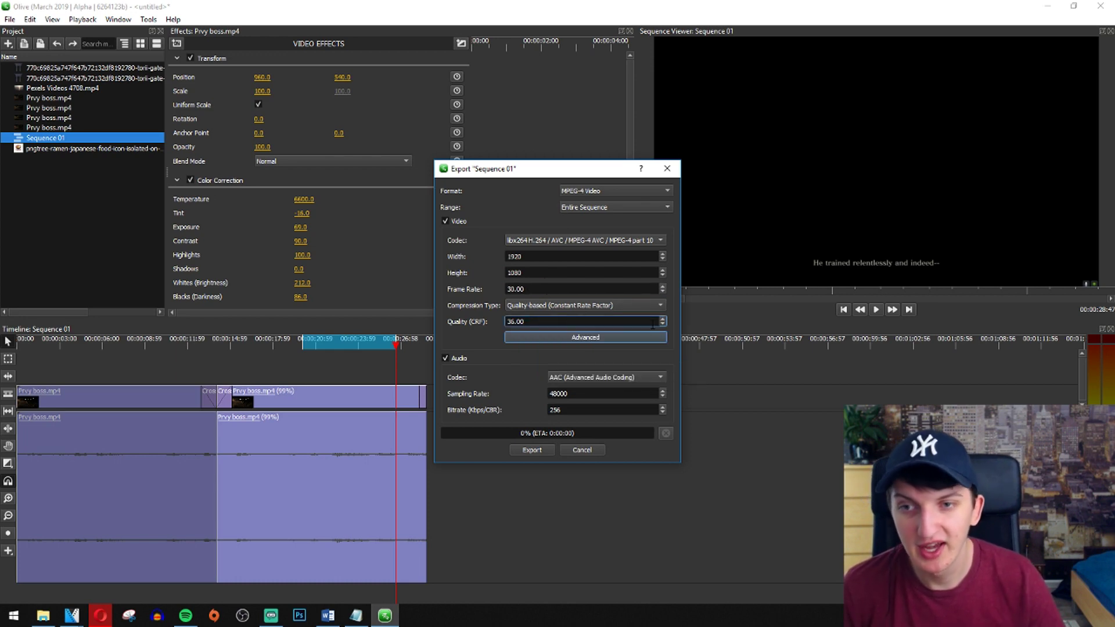
mouse_move(509, 319)
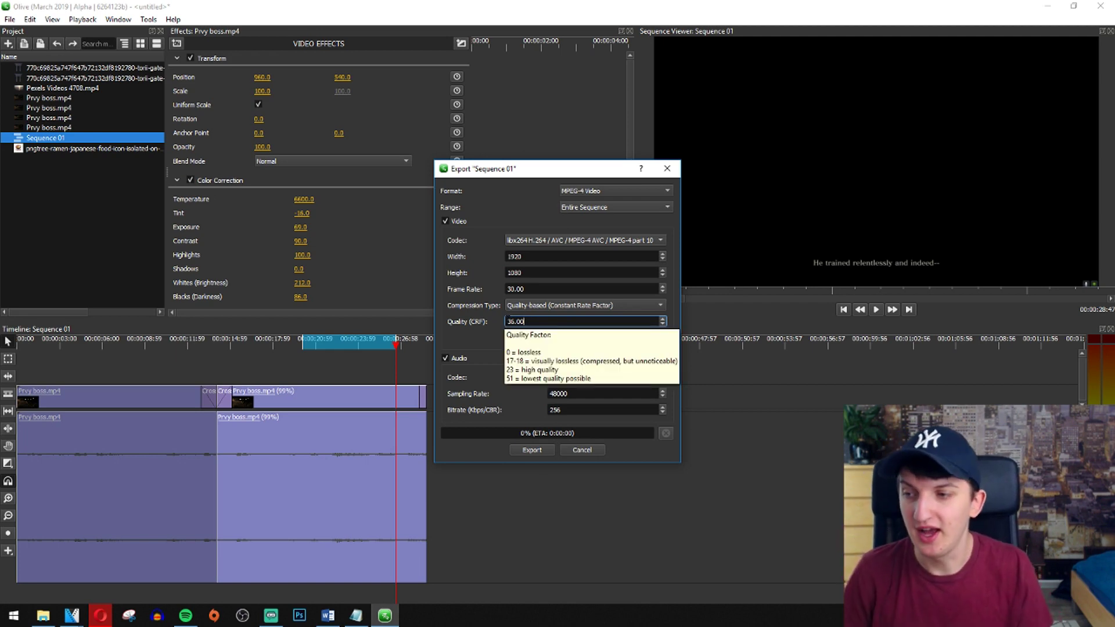
click(43, 615)
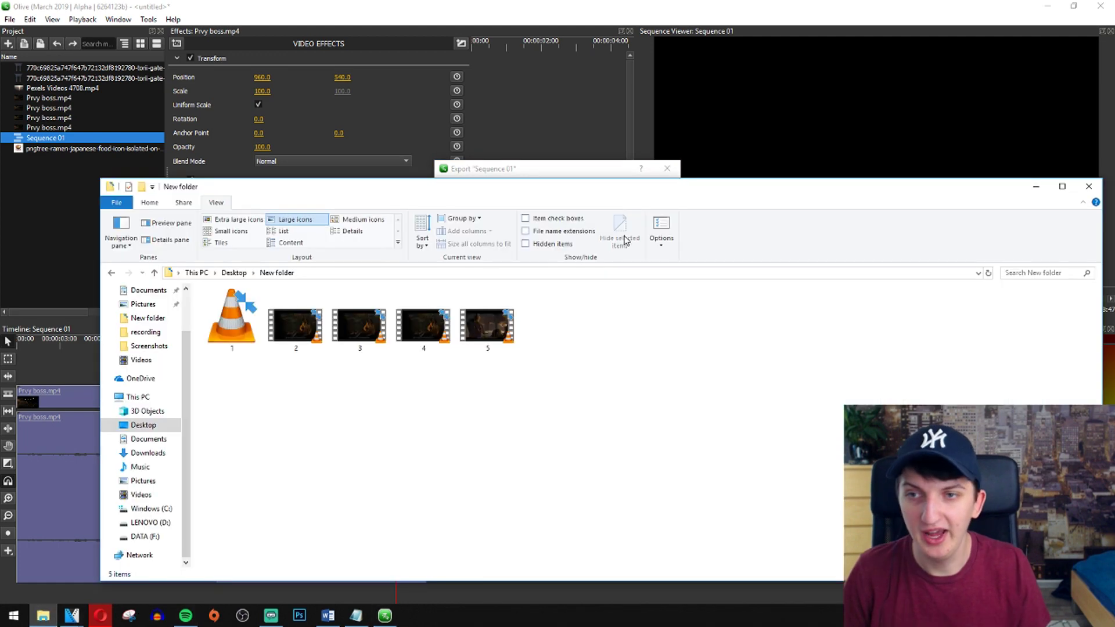
- Show the renders in Details view with sizes and preview test render 5 in VLC
click(366, 230)
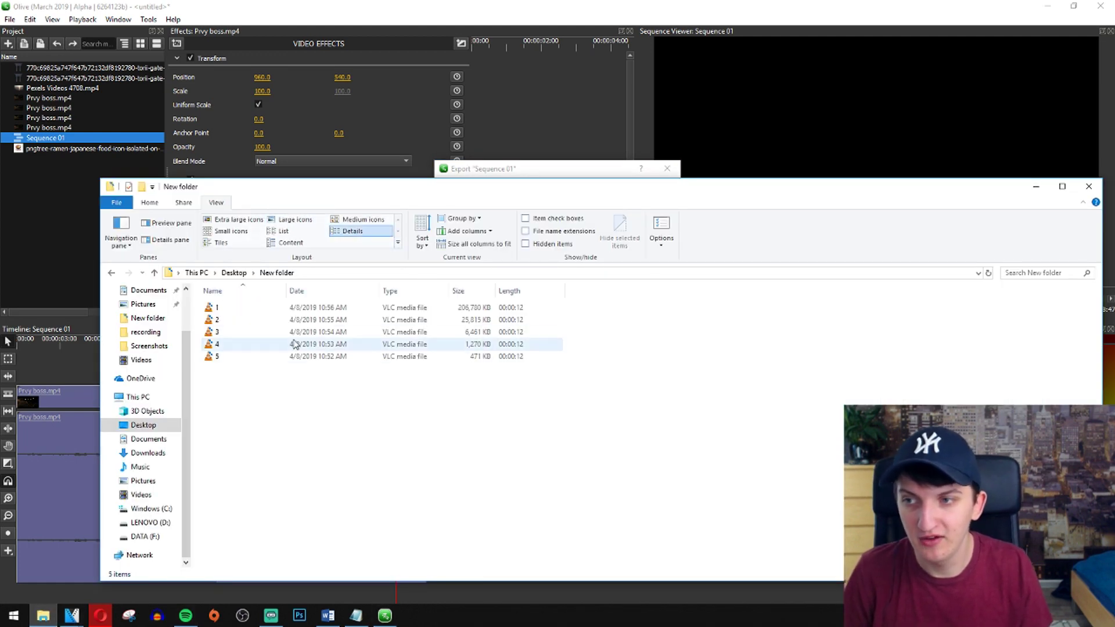
click(224, 357)
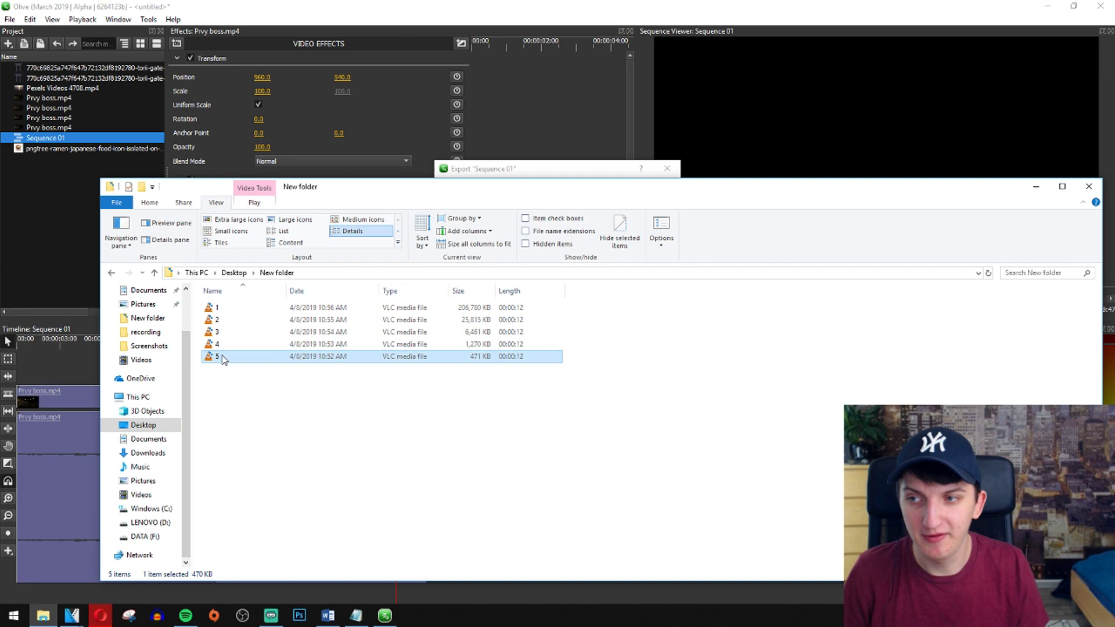
double_click(223, 357)
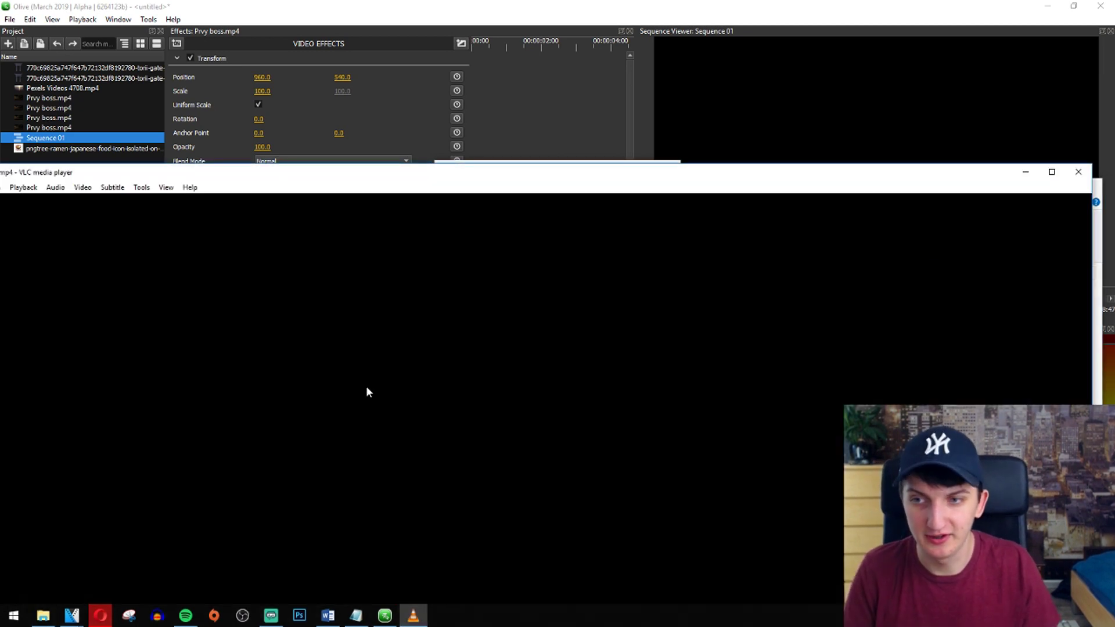
scroll(343, 350, down, 5)
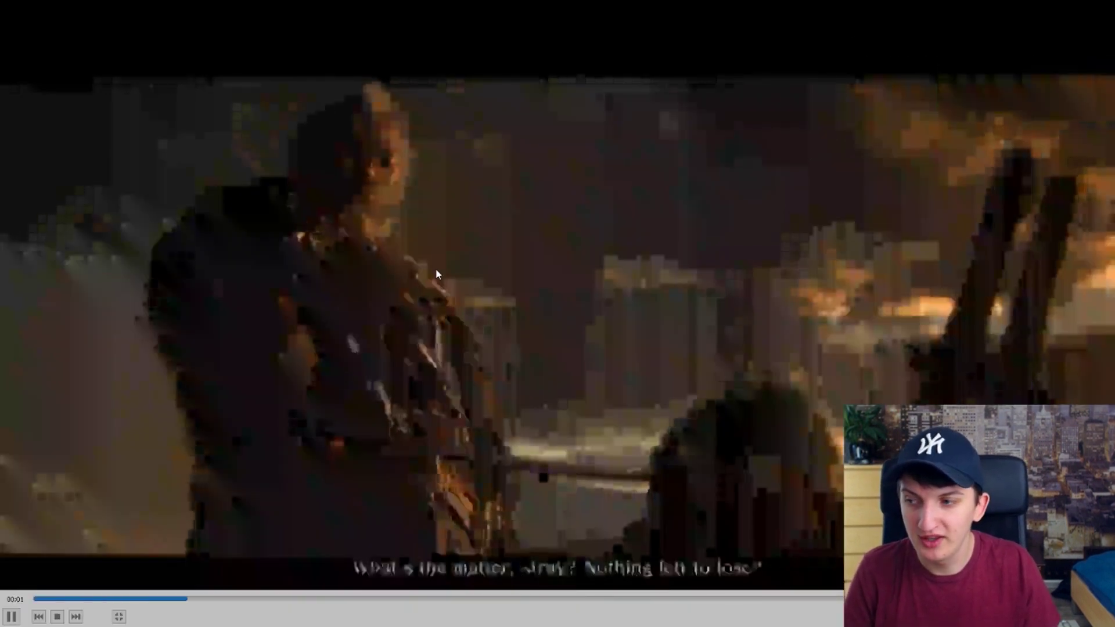
double_click(482, 225)
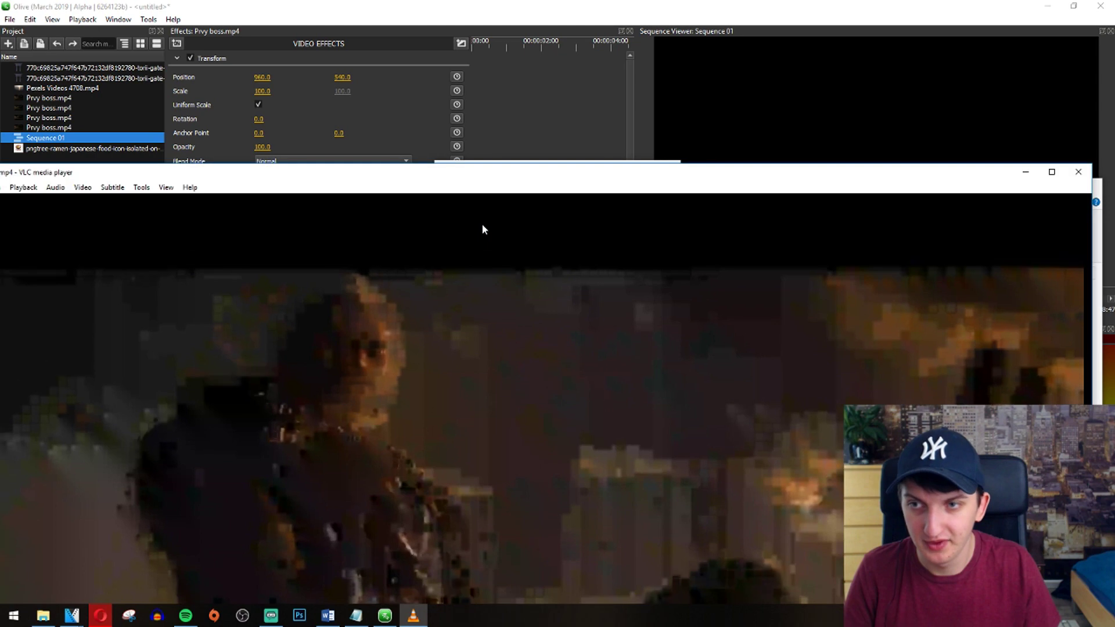
click(1078, 172)
- Lower Olive's export Quality (CRF) to 30
click(267, 345)
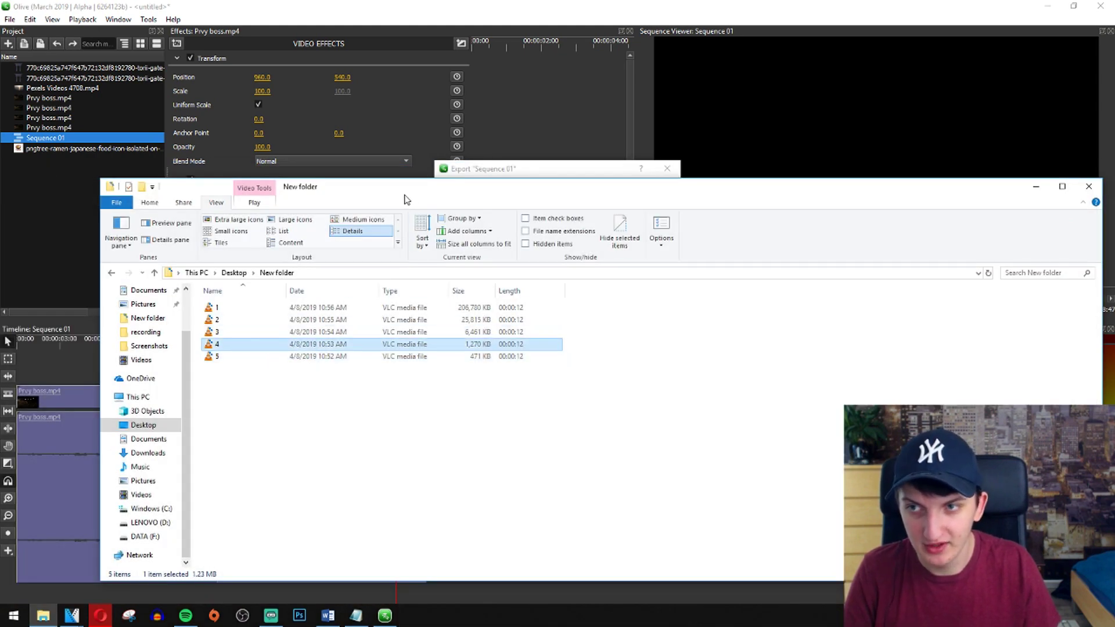
drag(470, 187, 993, 159)
click(557, 321)
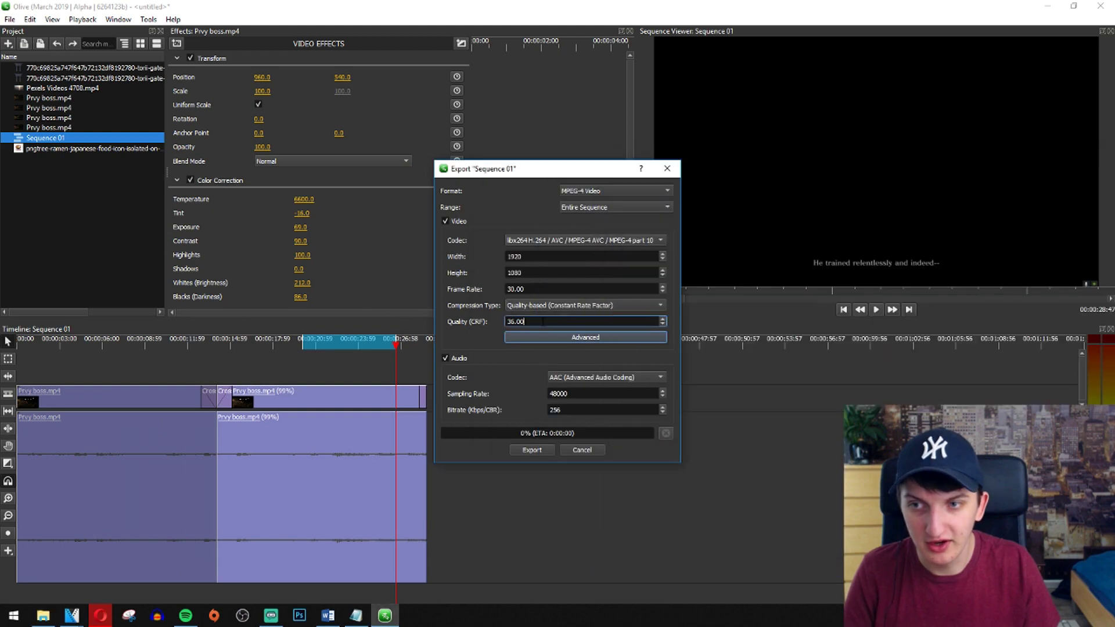
double_click(517, 321)
text(30)
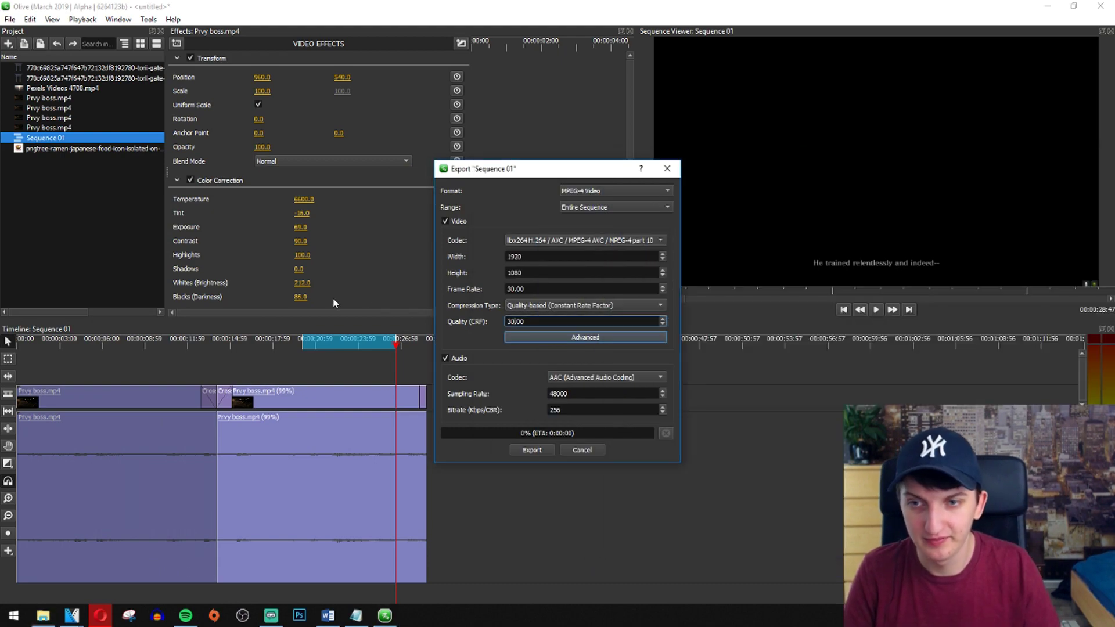
key(alt+Tab)
- Preview test render 4 full-screen in VLC, then re-center the render folder window
double_click(762, 321)
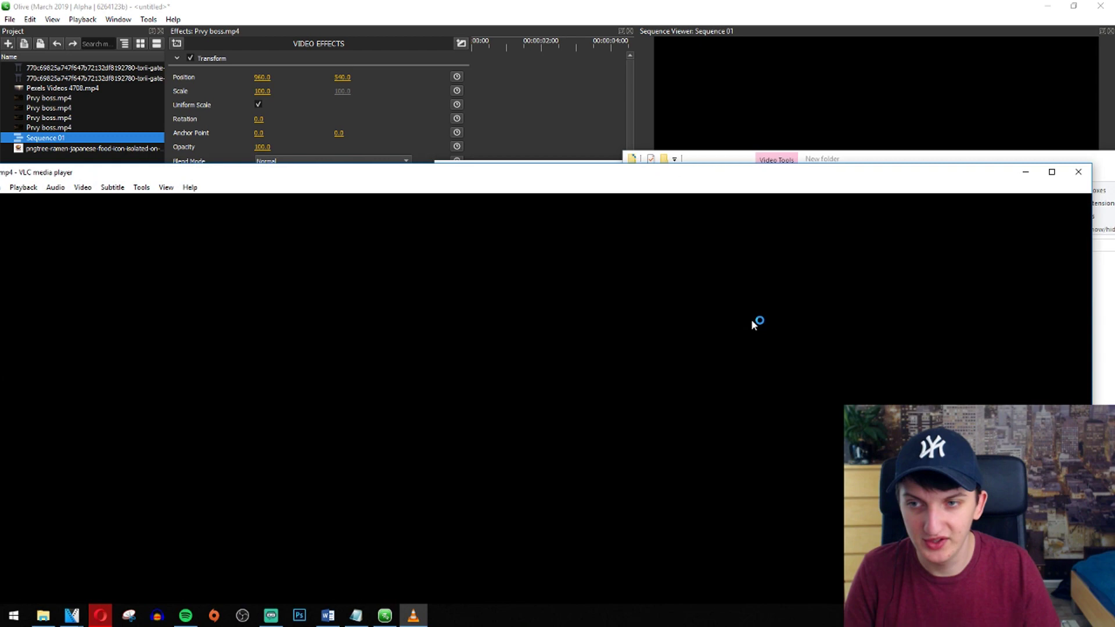
key(alt+F9)
double_click(693, 342)
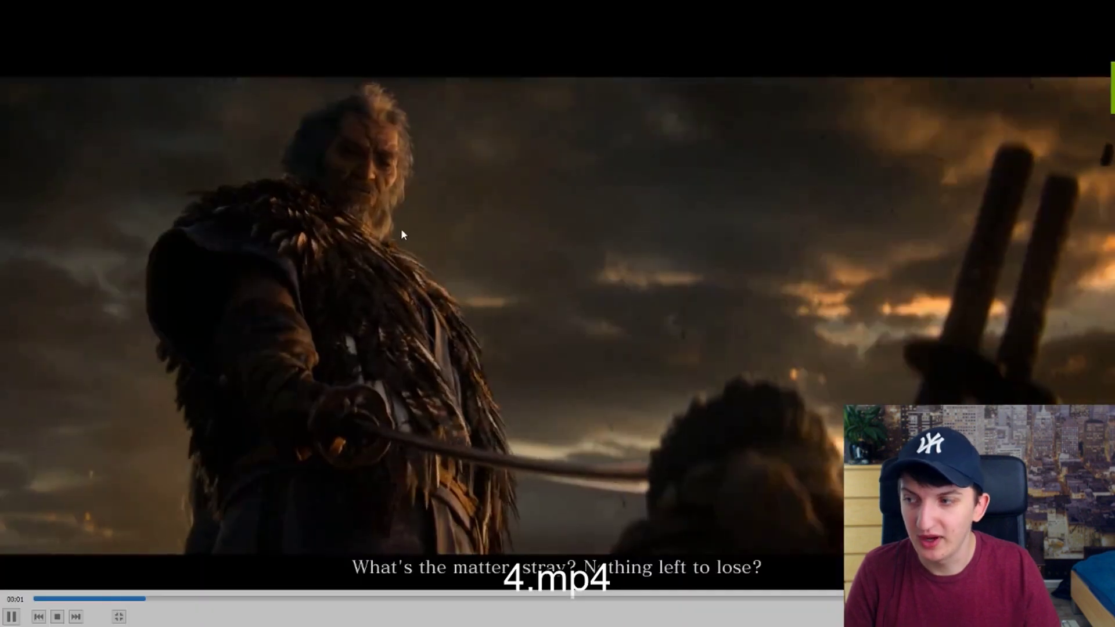
double_click(660, 266)
click(1078, 172)
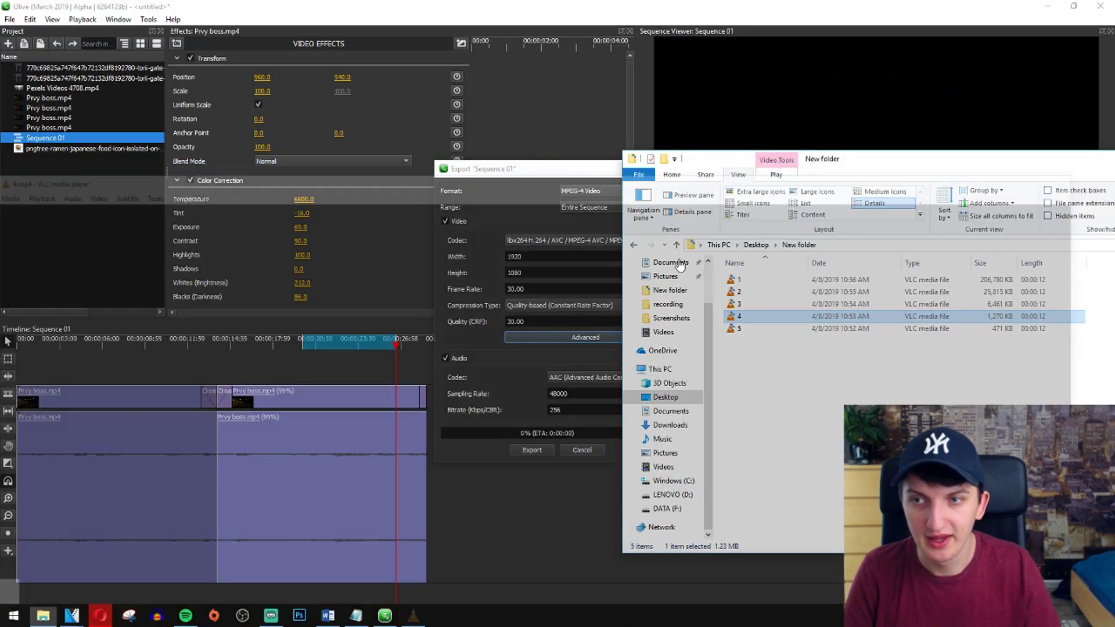
click(305, 183)
key(alt+Tab)
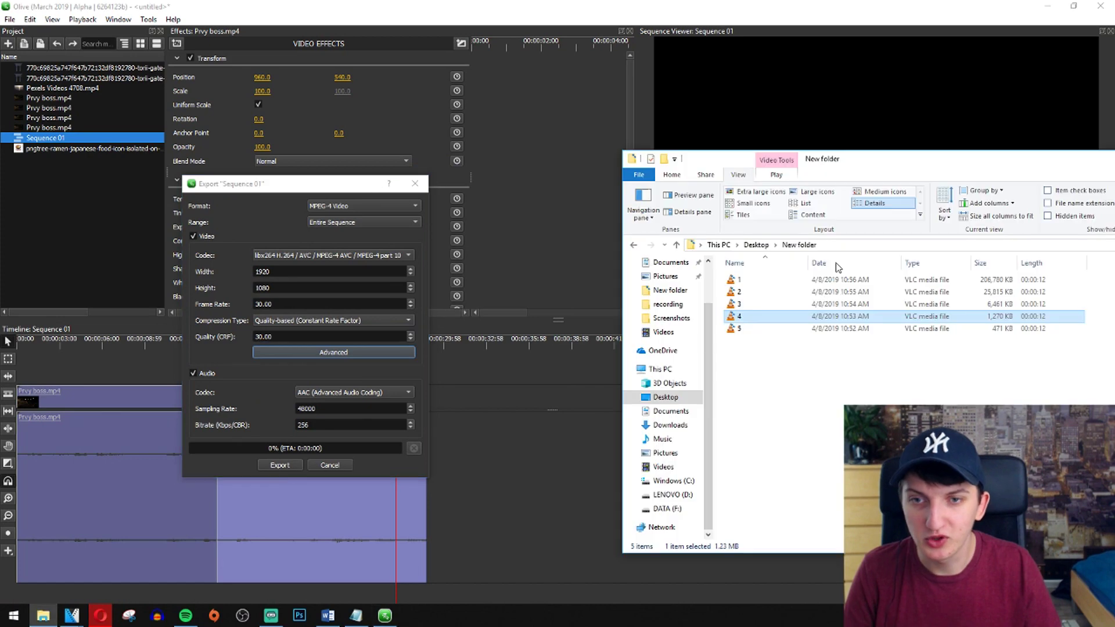
drag(834, 159, 465, 197)
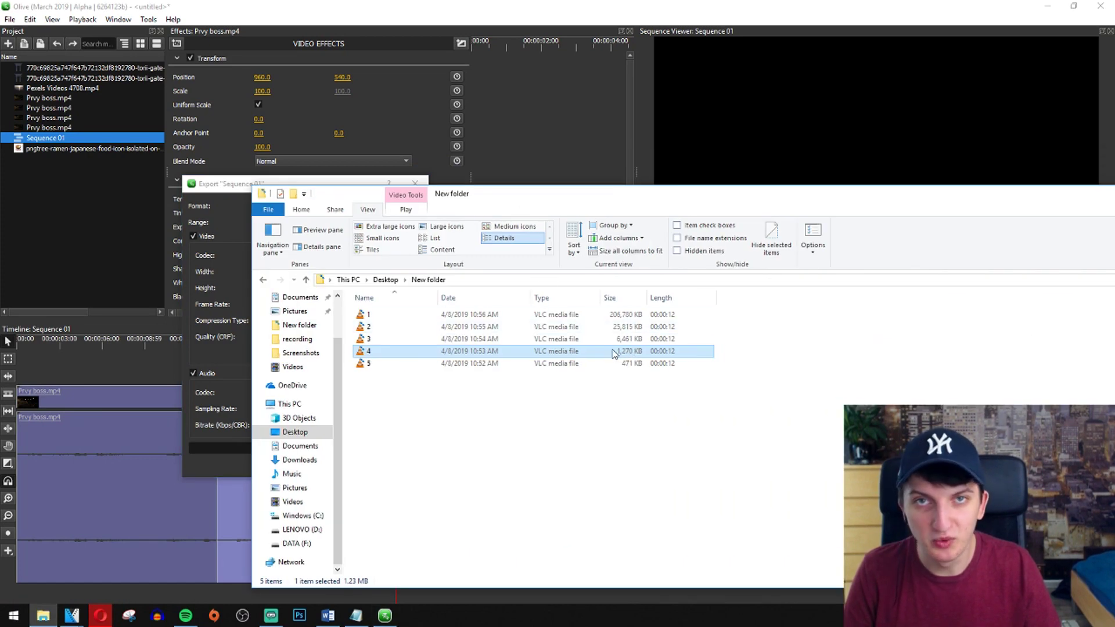
click(430, 342)
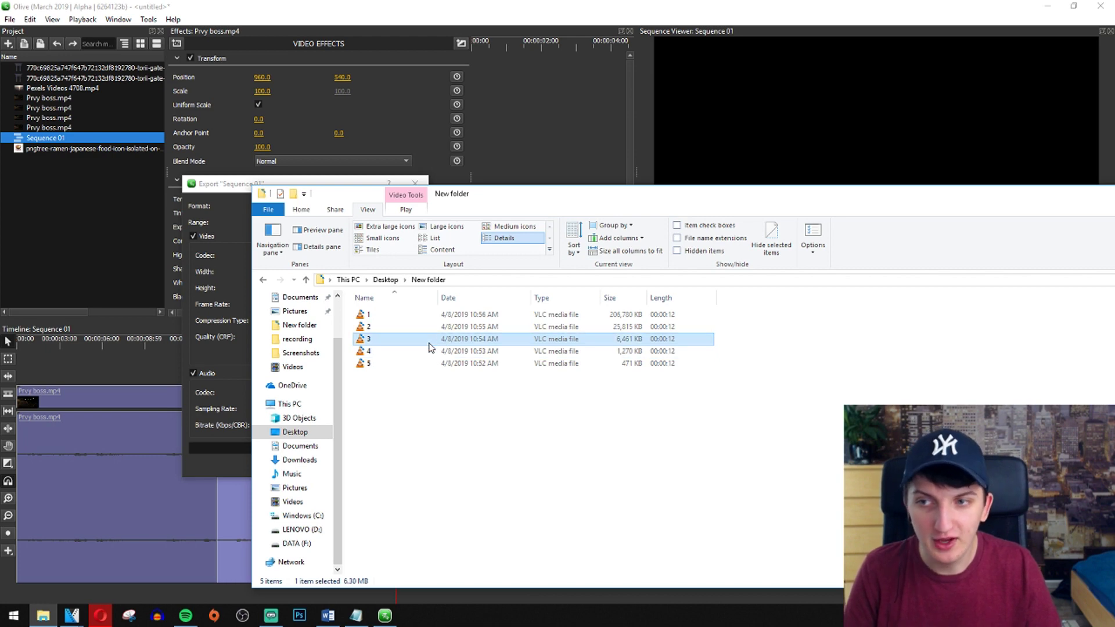
- Play test render 3 in VLC, close it, and move Explorer right beside the export settings
double_click(429, 343)
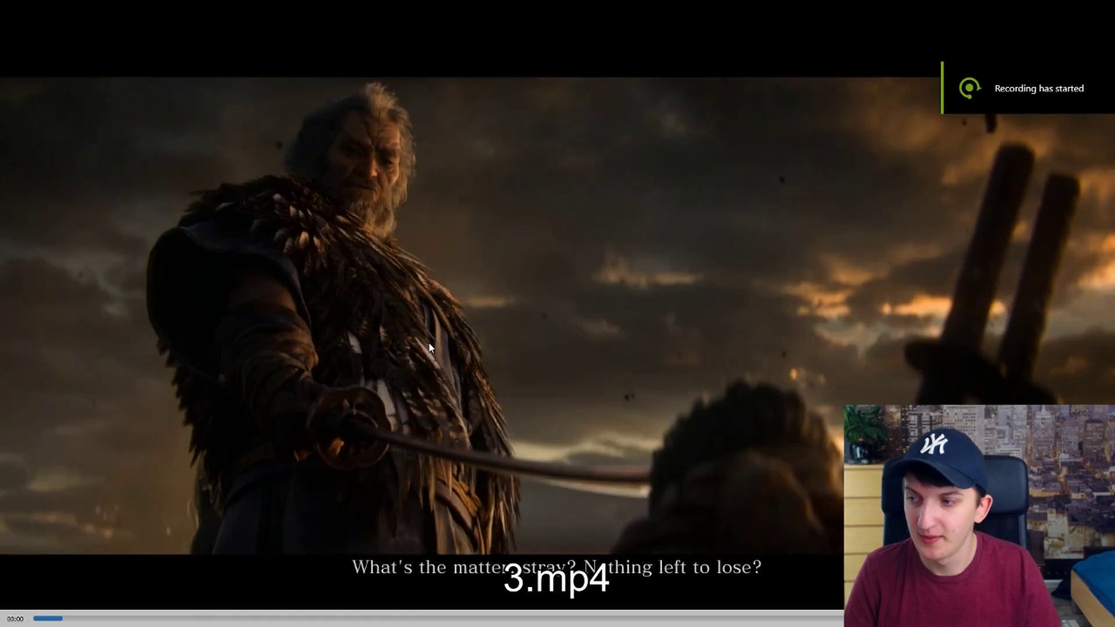
scroll(429, 344, down, 2)
scroll(430, 347, up, 1)
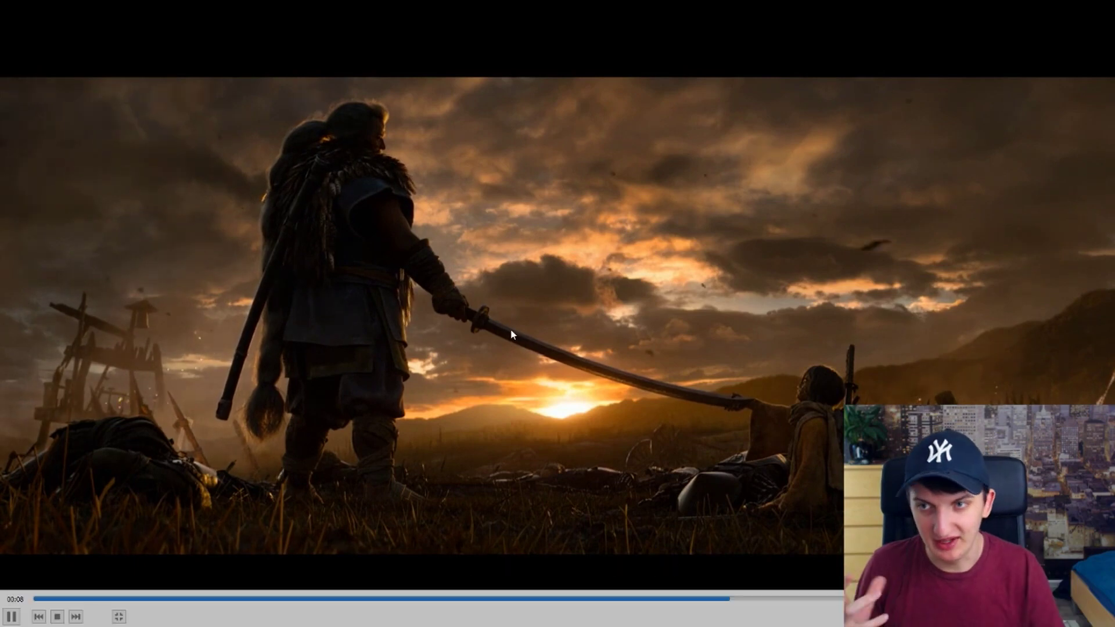
click(1078, 171)
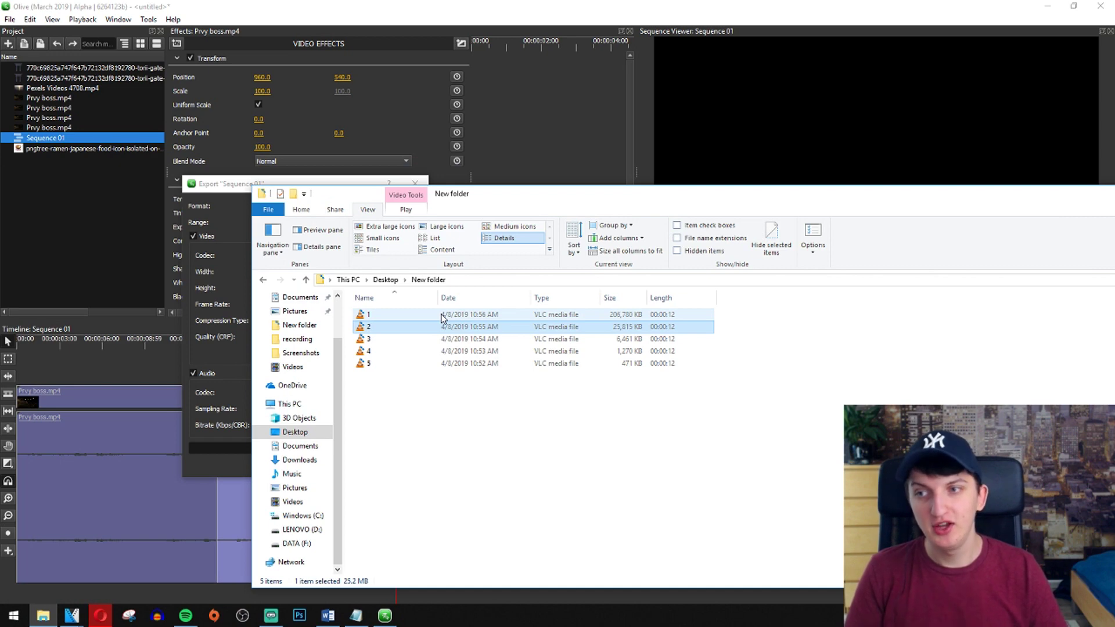
drag(493, 198, 655, 174)
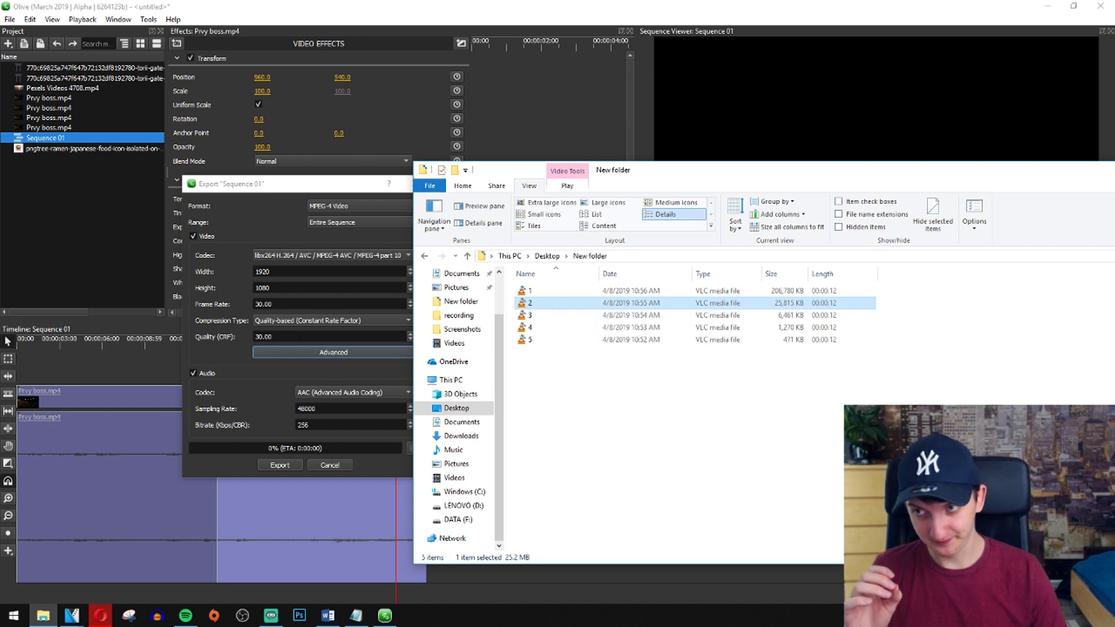
- Enter CRF 12 in Olive's quality field and preview test renders 2 and 1 in VLC
text(12)
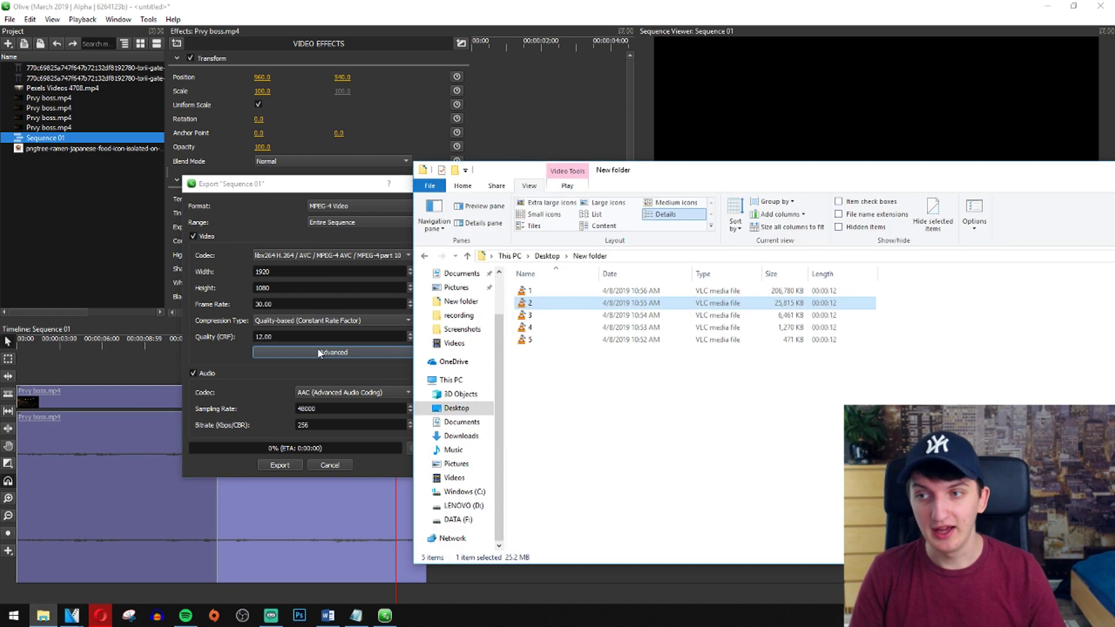
double_click(548, 303)
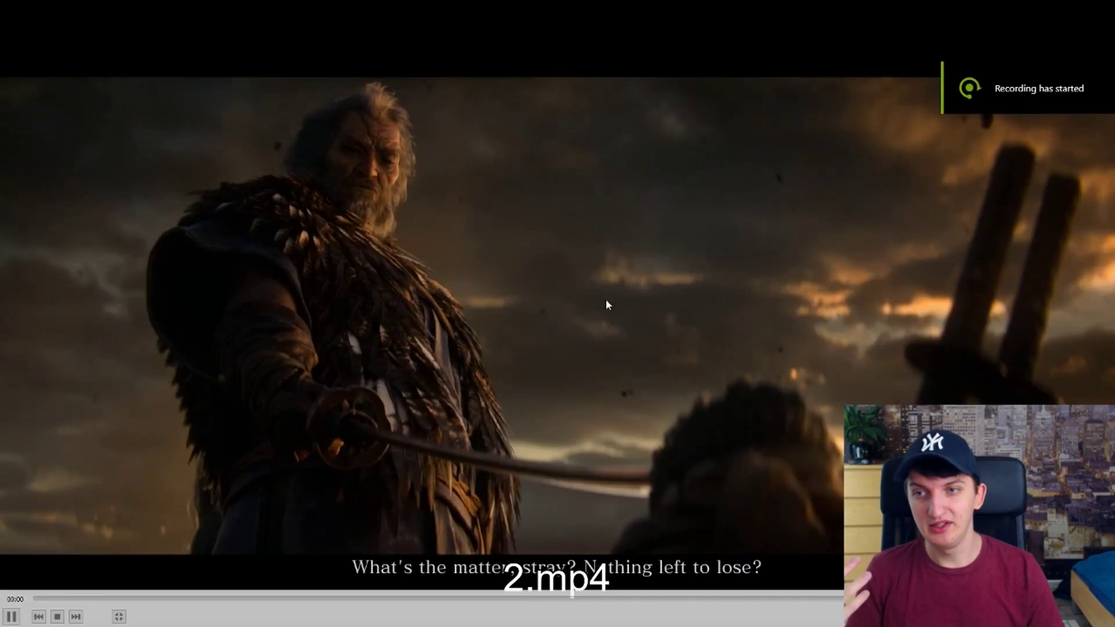
scroll(714, 304, down, 2)
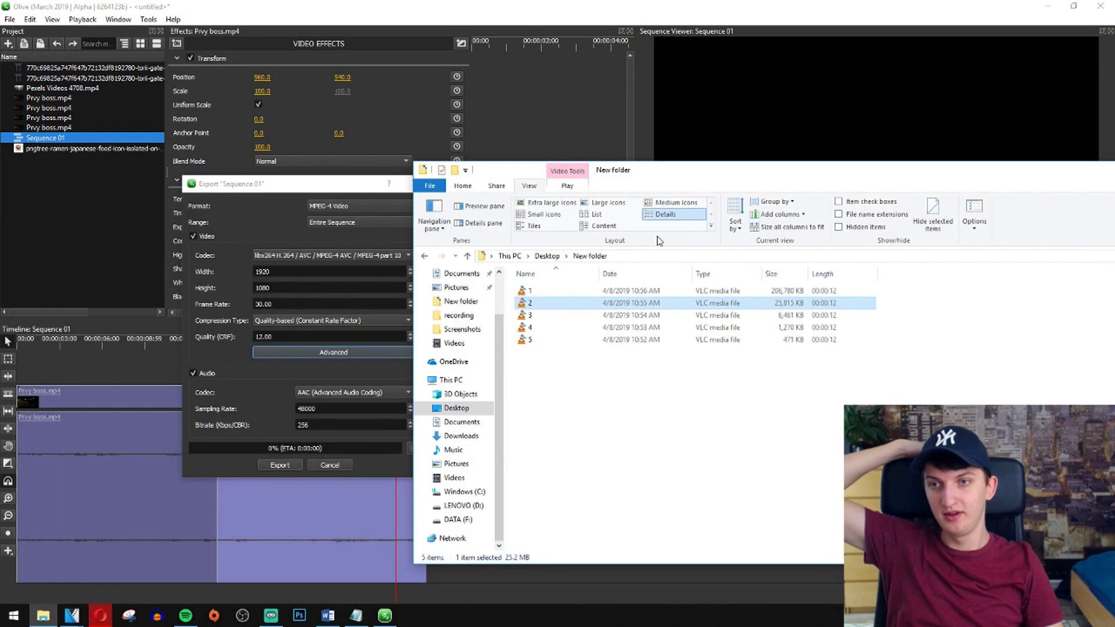
double_click(584, 291)
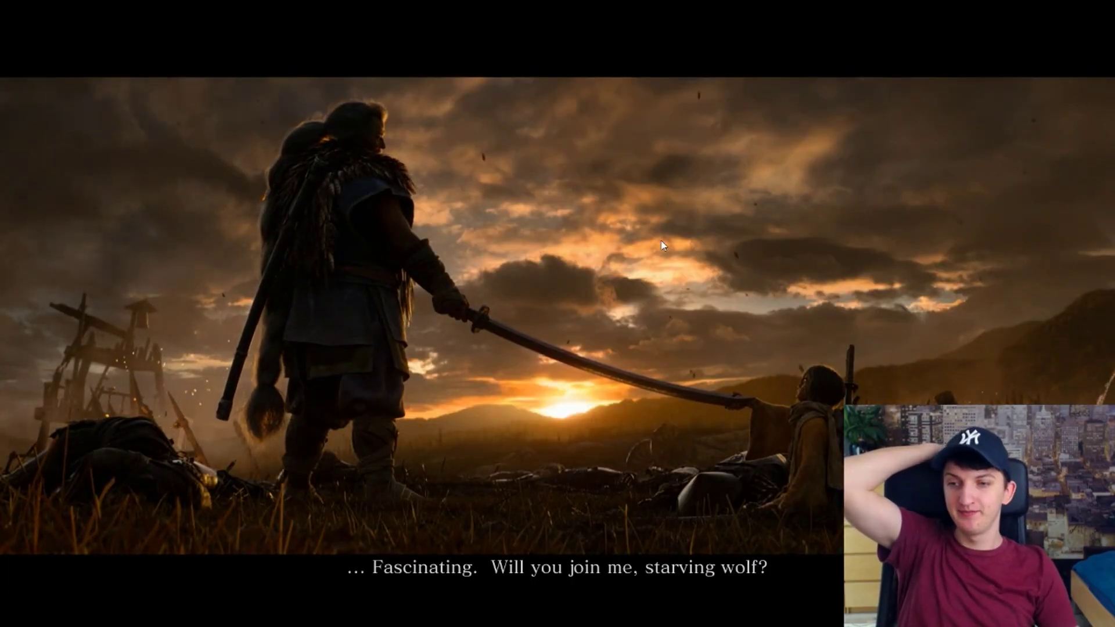
key(Escape)
key(alt+F4)
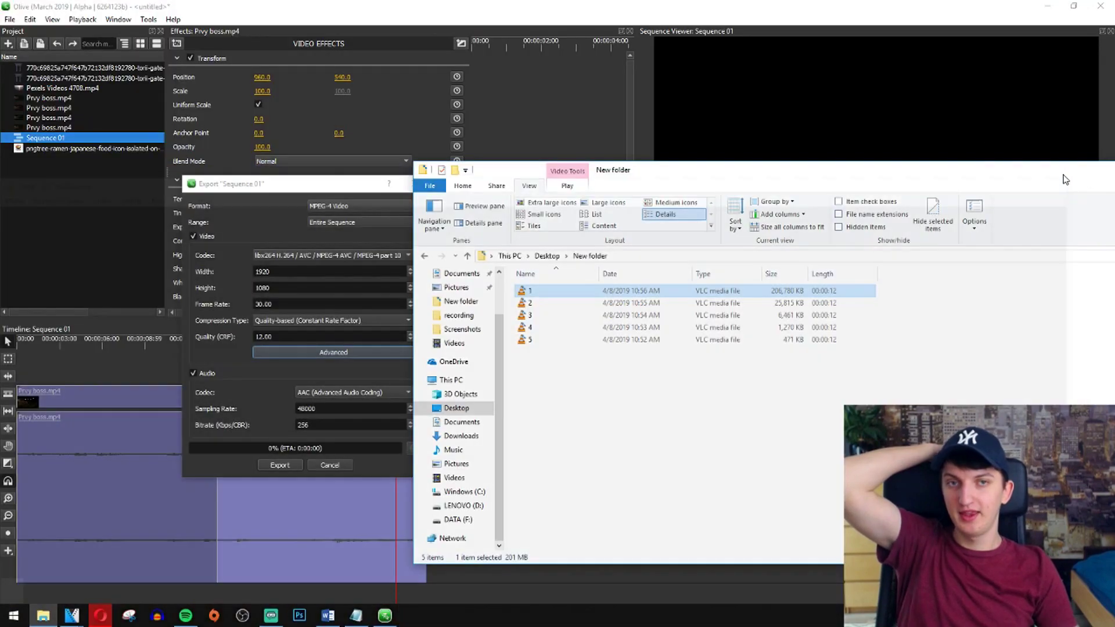
click(544, 301)
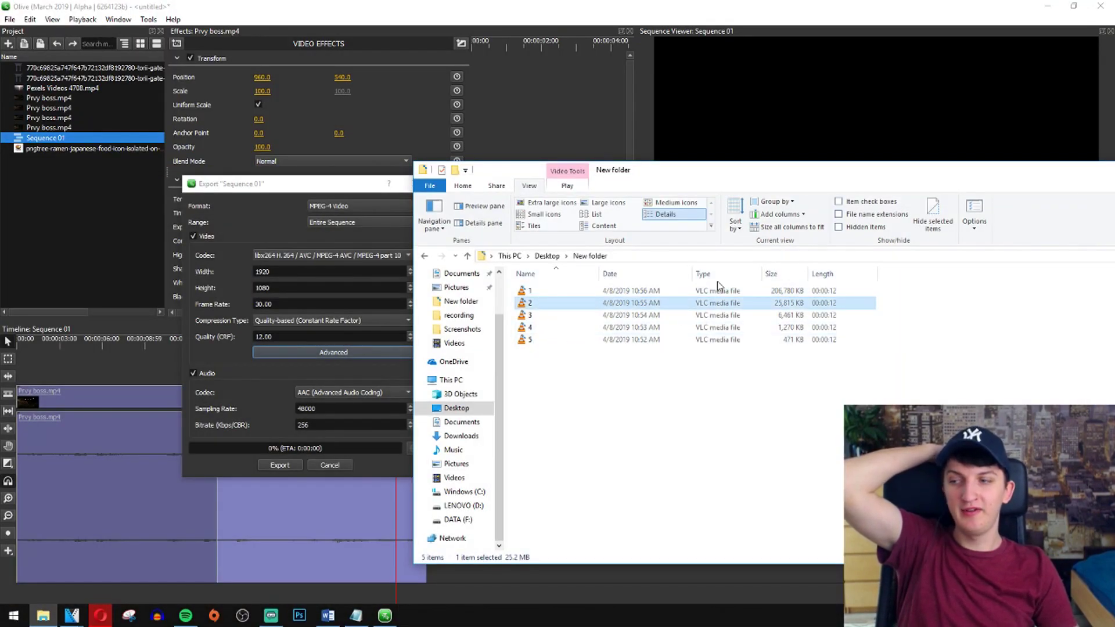
click(735, 292)
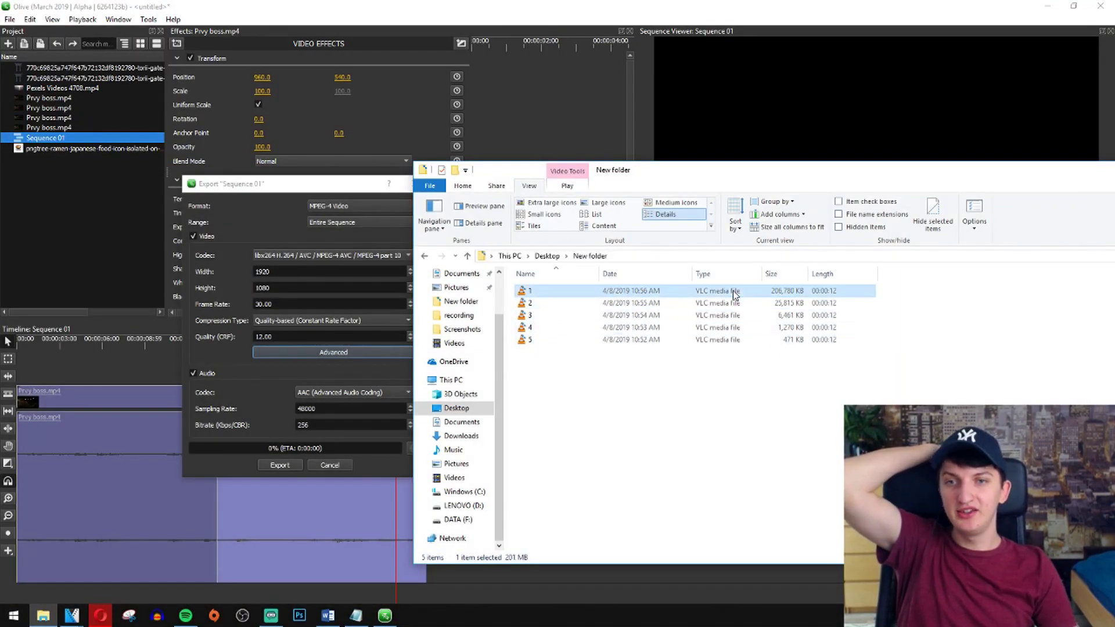
click(762, 304)
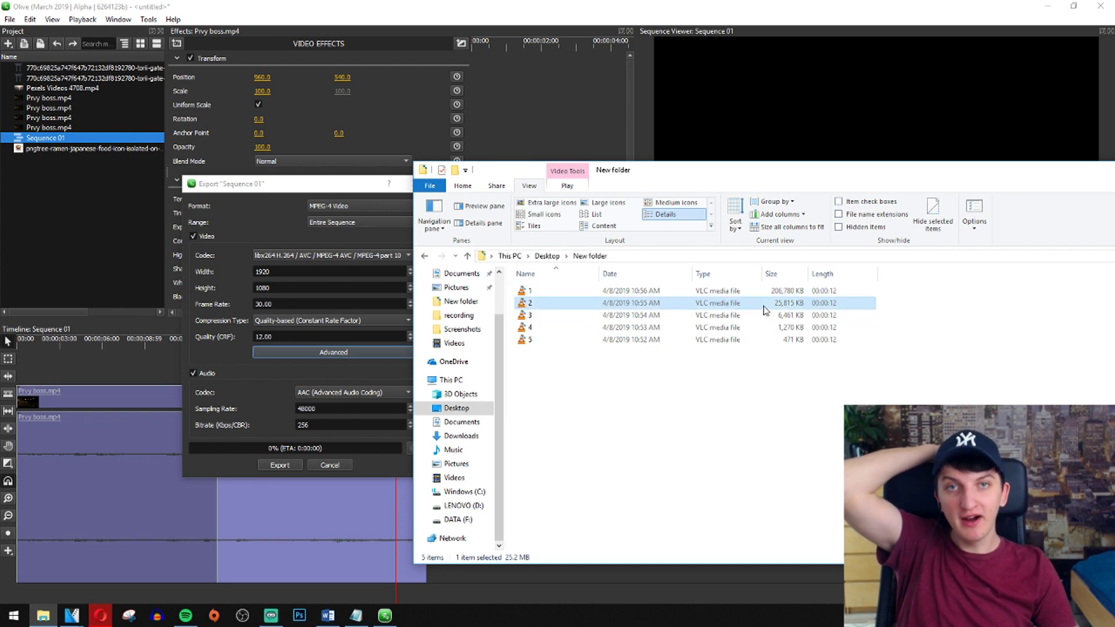
click(789, 458)
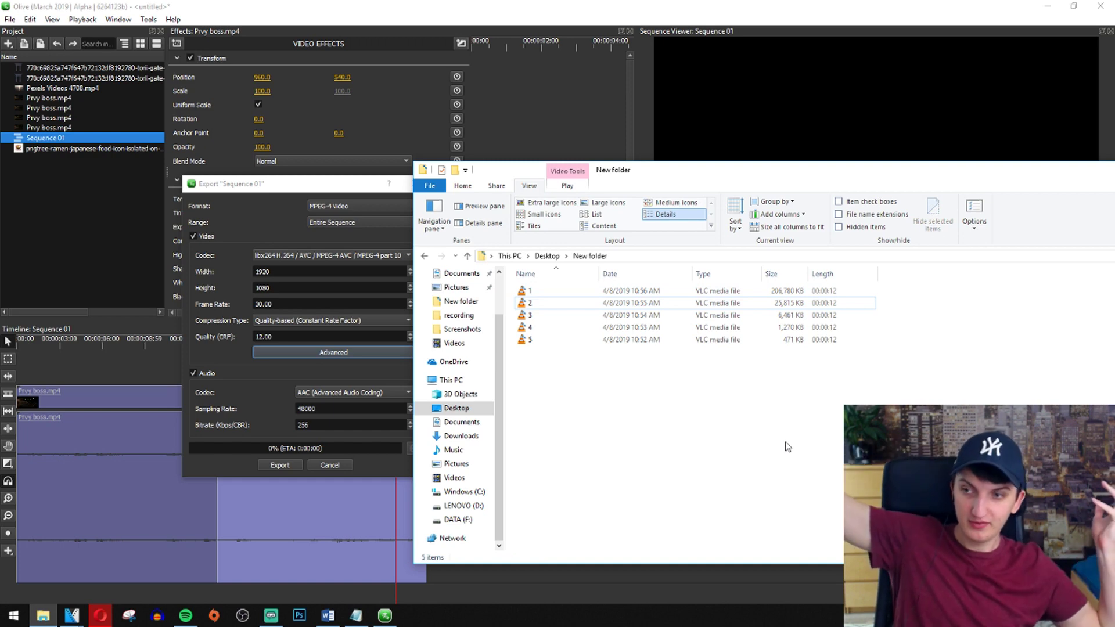